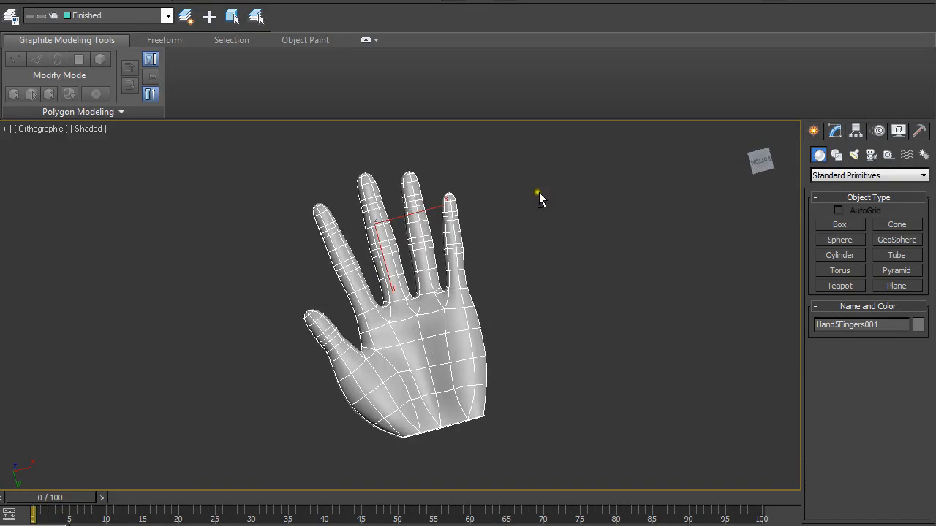
- Hide and freeze the Finished layer holding the reference hand, and make 0 (default) the current layer
middle_click_drag(500, 301, 531, 294, "alt")
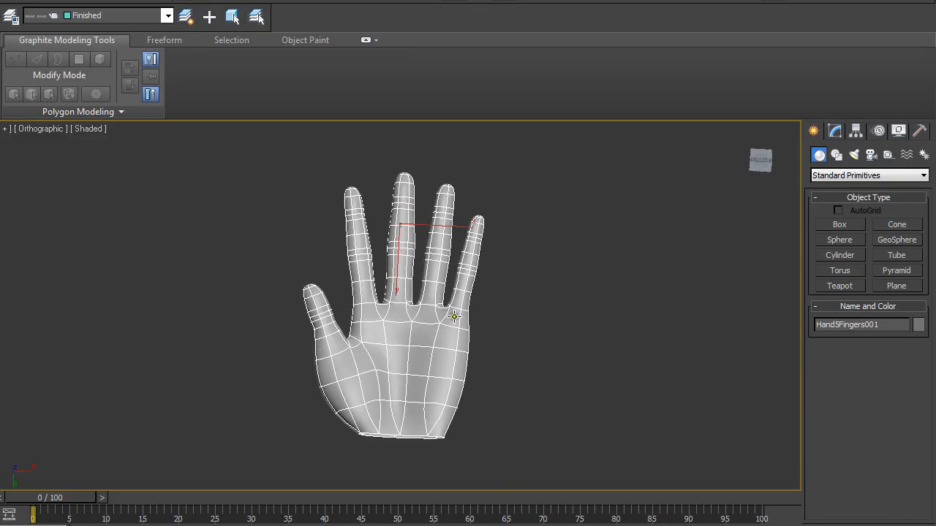
mouse_move(245, 319)
middle_mouse_down()
mouse_move(263, 324)
mouse_move(250, 319)
middle_mouse_up()
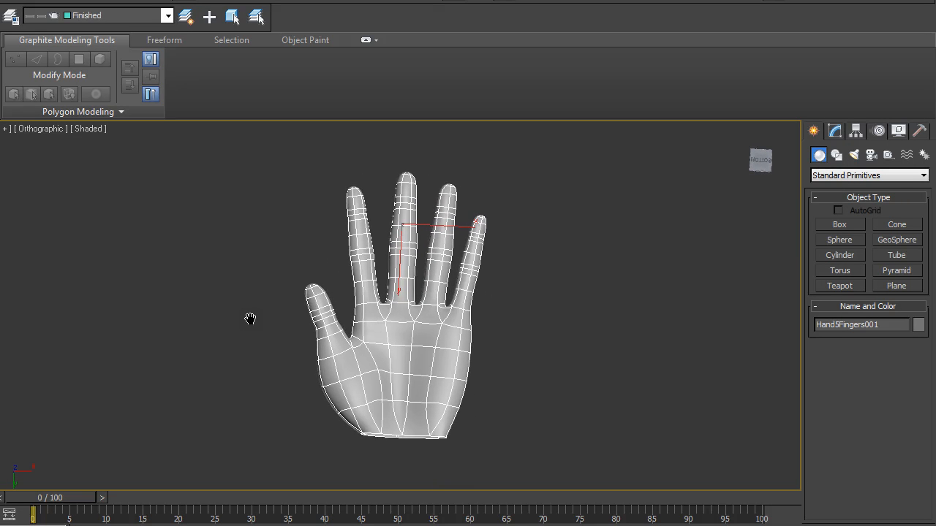
left_click(541, 288)
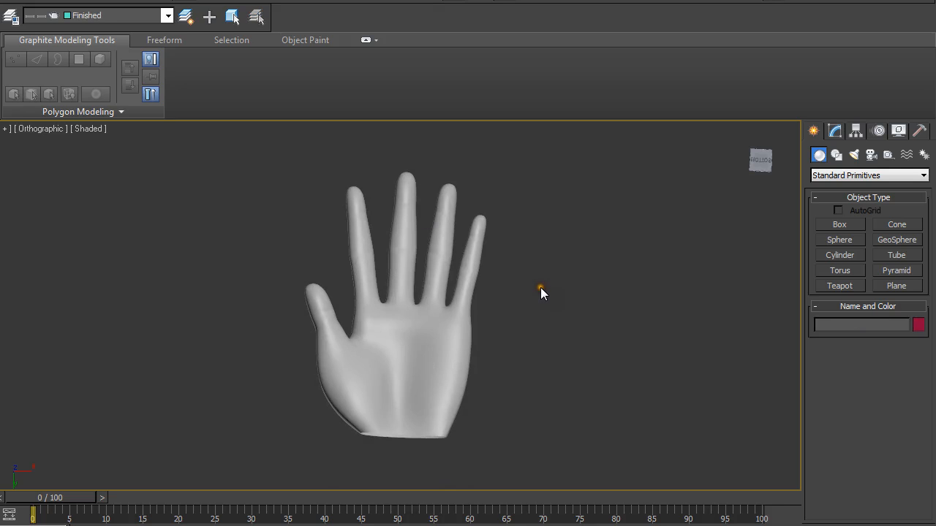
middle_click_drag(529, 280, 541, 303, "alt")
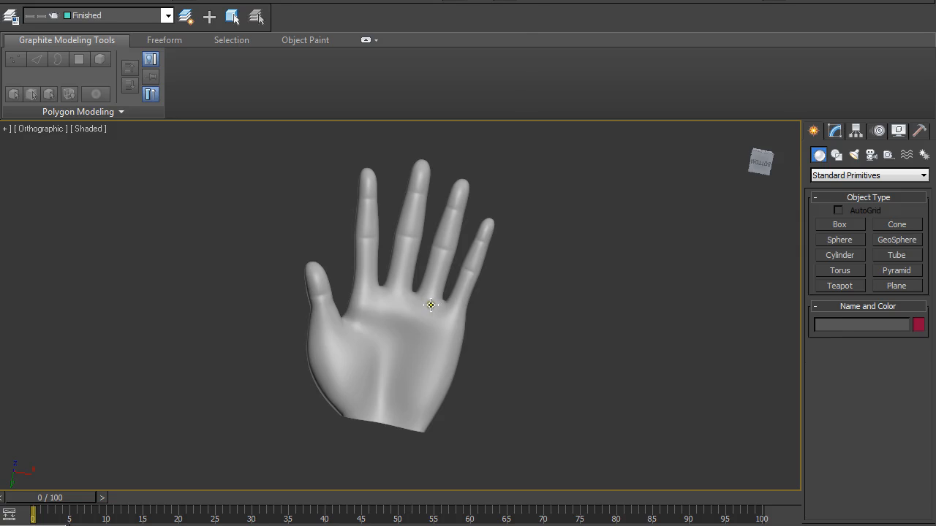
left_click(168, 16)
left_click(33, 42)
left_click(32, 43)
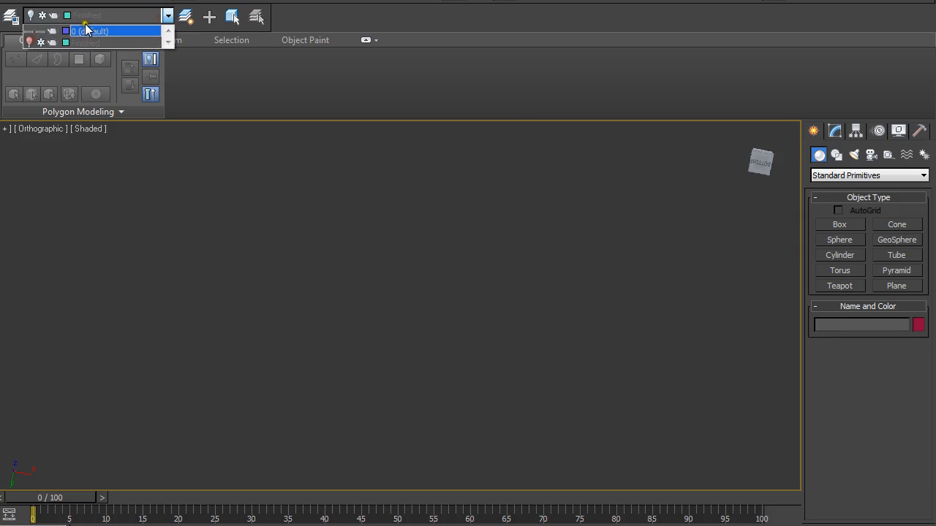
left_click(89, 31)
- Draw a cylinder in the Front view with a radius of about 8.5 and a height of about 37
key("f")
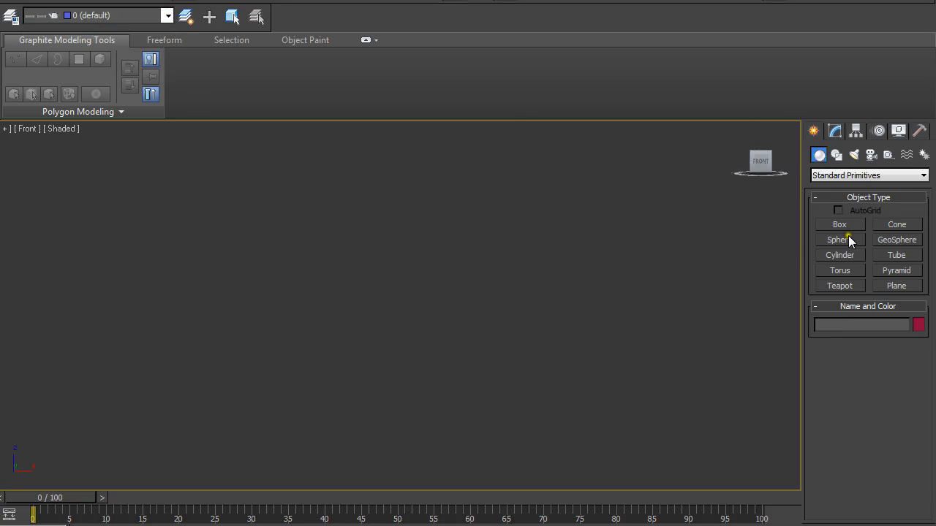
left_click(848, 257)
left_click_drag(379, 309, 388, 319)
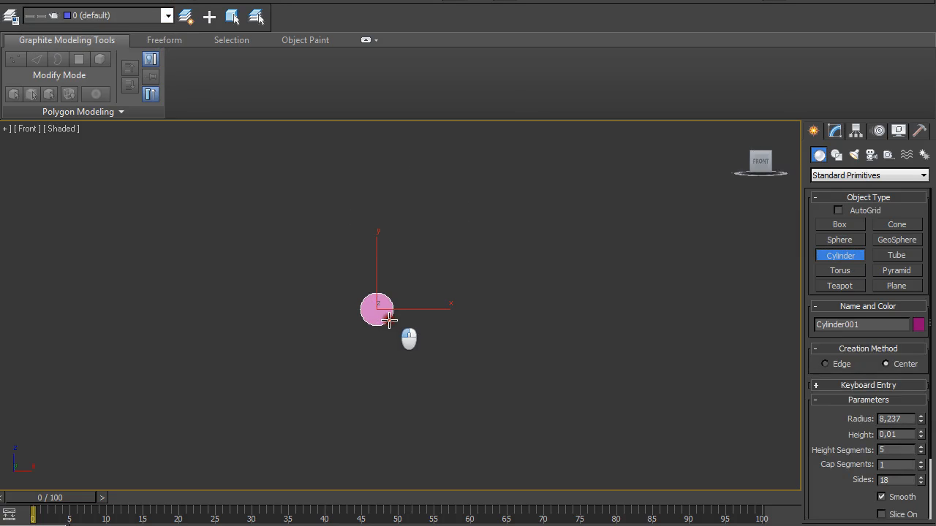
left_click(373, 247)
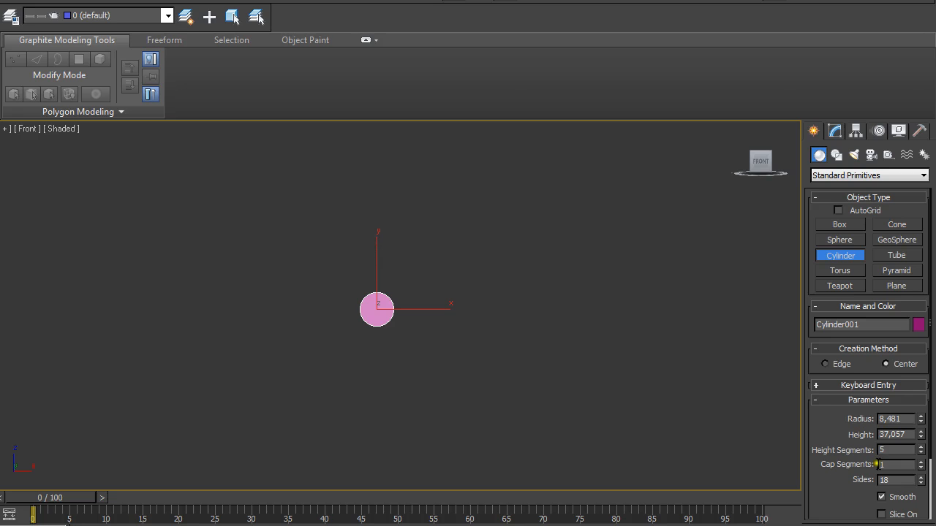
- Set the cylinder to 1 height segment and 6 sides
right_click(921, 451)
double_click(898, 480)
key("Return")
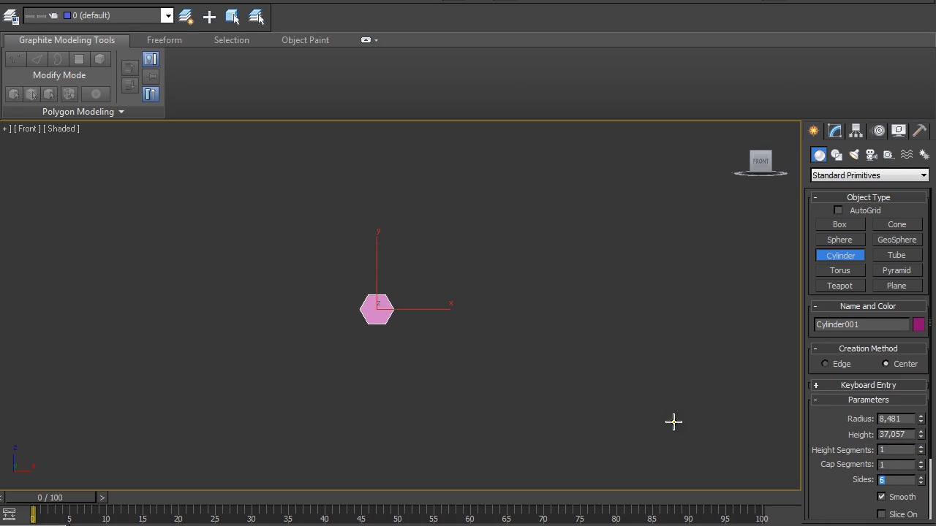
- Change the cylinder's object color to dark blue from the 3ds Max palette
left_click(918, 325)
left_click(525, 251)
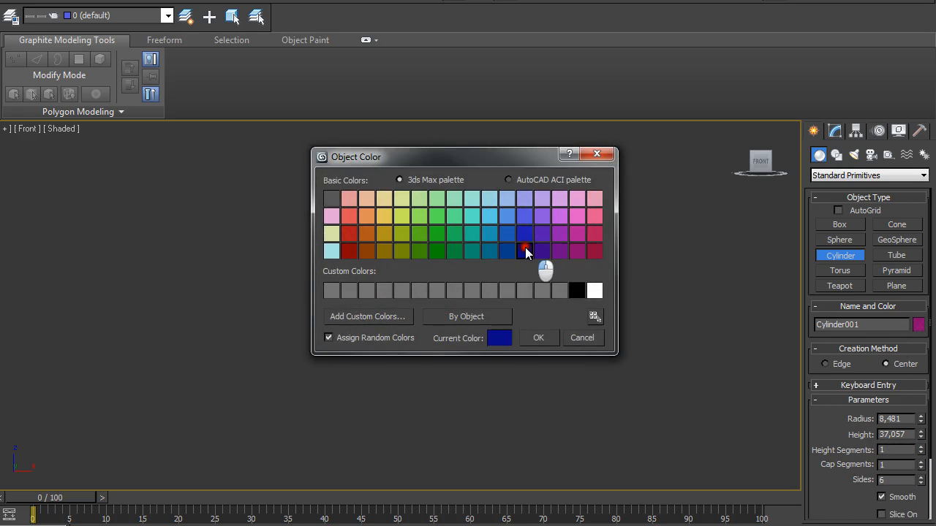
left_click(536, 339)
- Convert the six-sided cylinder to an Editable Poly while viewing it from the top
scroll(518, 293, "down", 3)
middle_click_drag(488, 273, 493, 349, "alt")
scroll(495, 333, "up", 3)
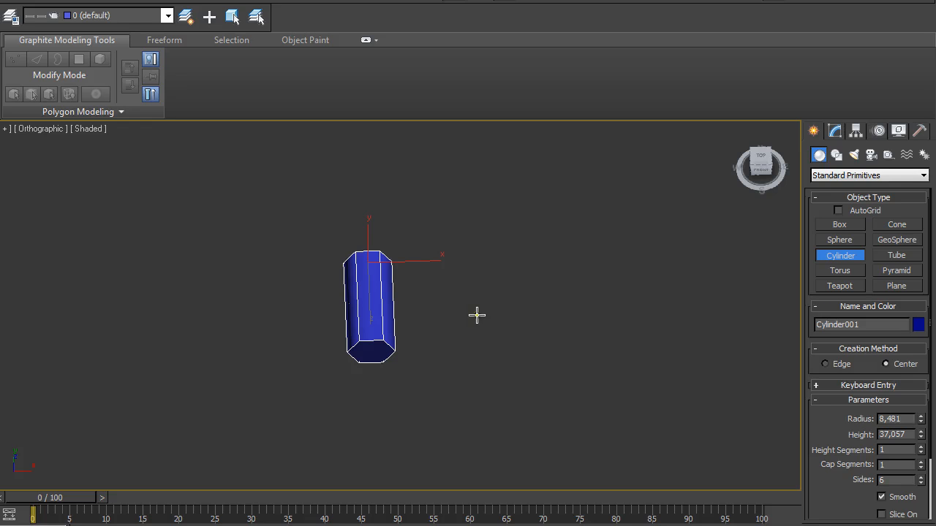
middle_click_drag(474, 310, 450, 297, "alt")
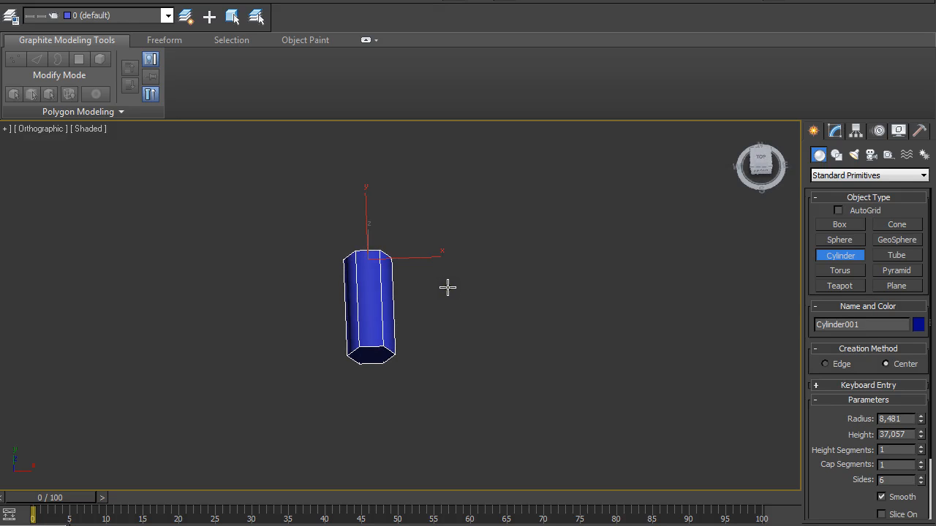
key("t")
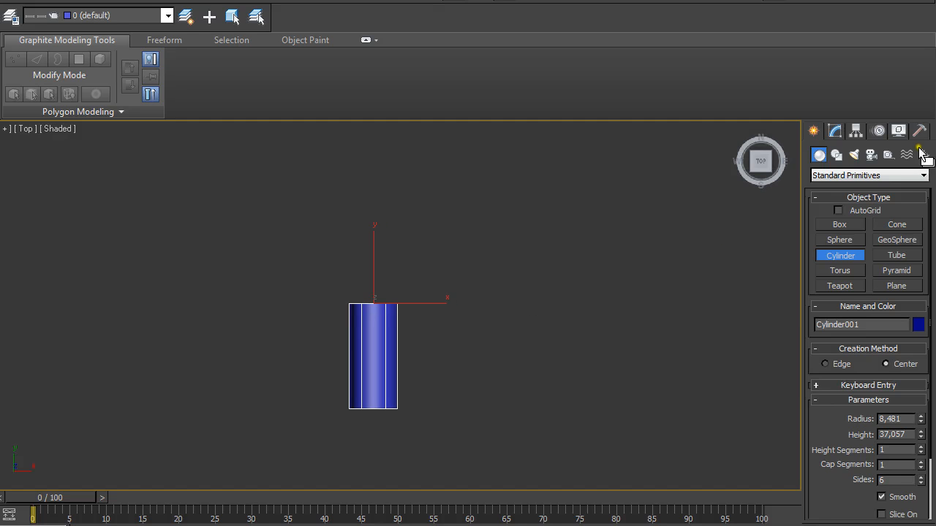
left_click(834, 130)
right_click(837, 280)
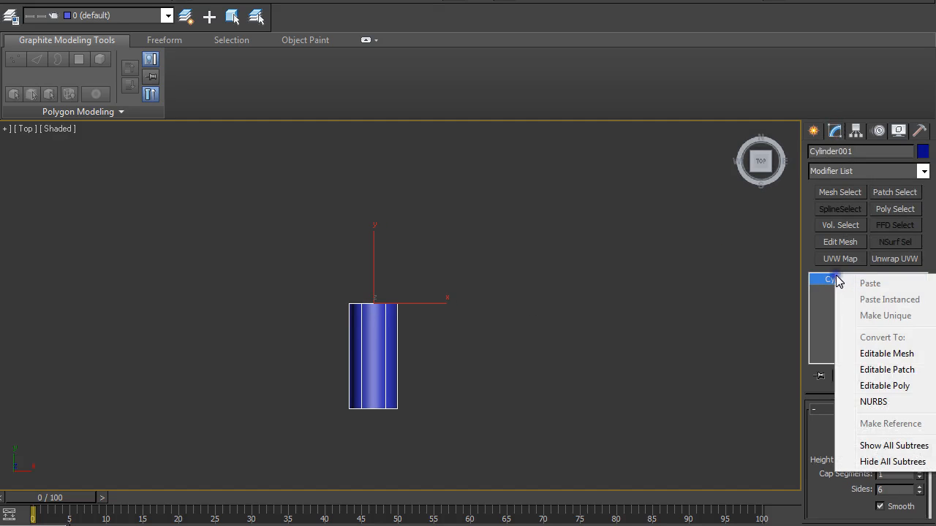
left_click(865, 385)
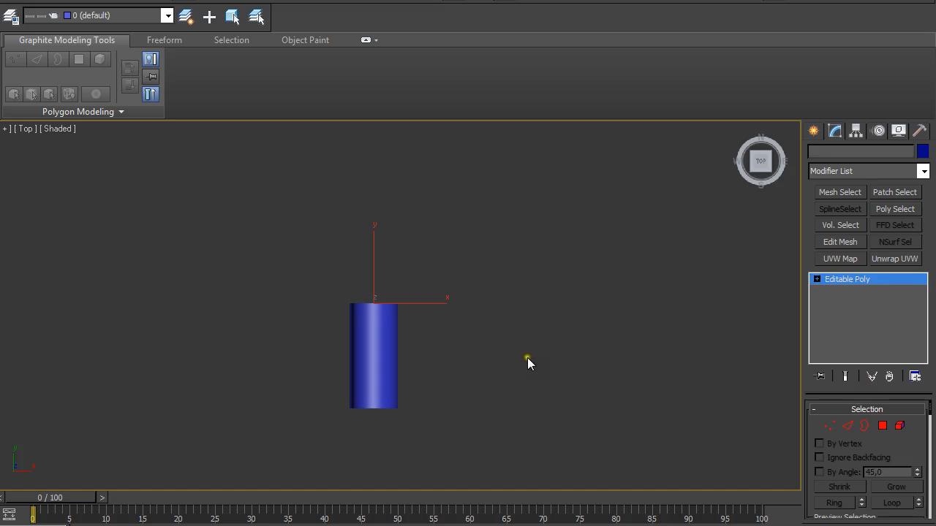
- Move the vertices at the cylinder's back end outward along Y to roughly double its length
key("2")
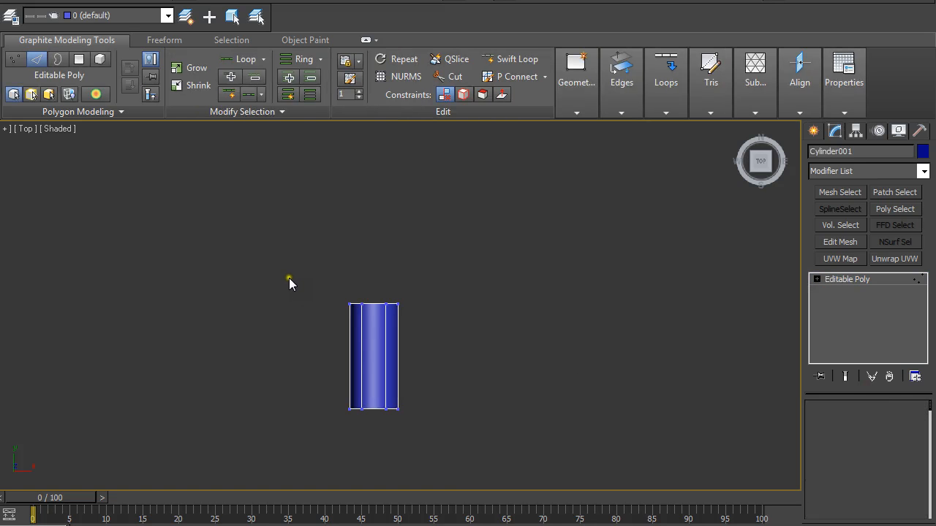
key("1")
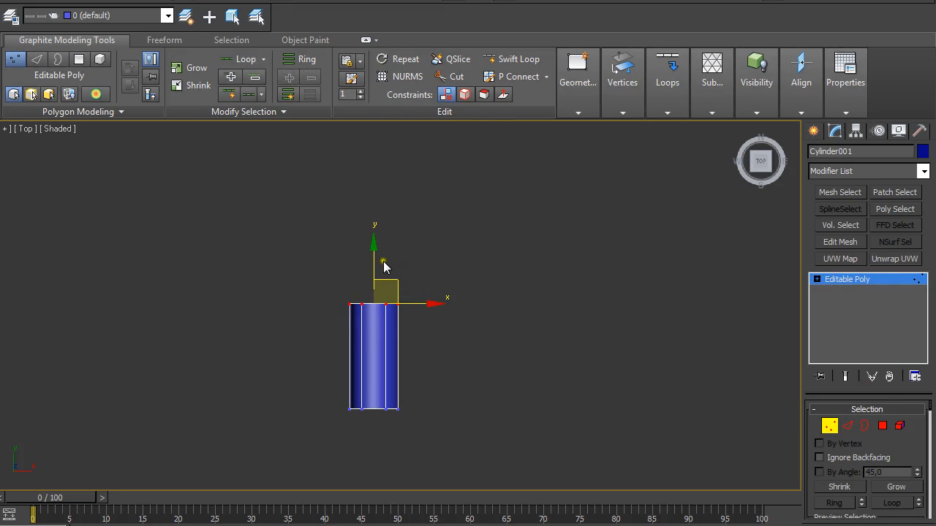
left_click_drag(373, 261, 375, 150)
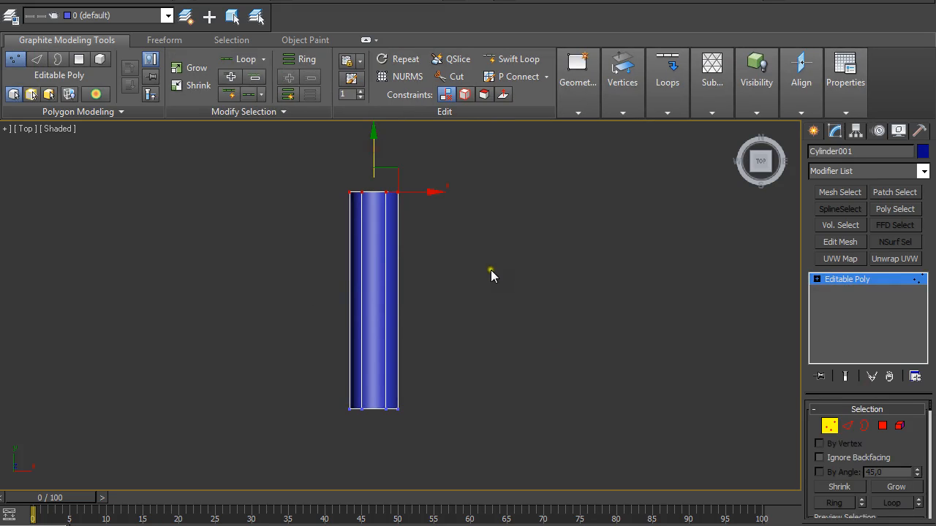
- Connect the cylinder's lengthwise edges with 2 segments to add two evenly spaced edge loops
key("2")
left_click_drag(255, 276, 536, 339)
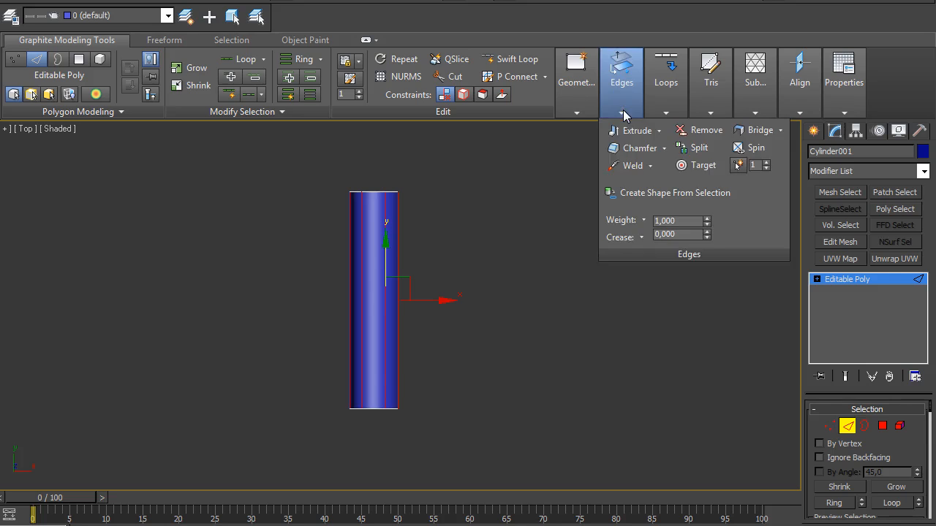
left_click(674, 131, "shift")
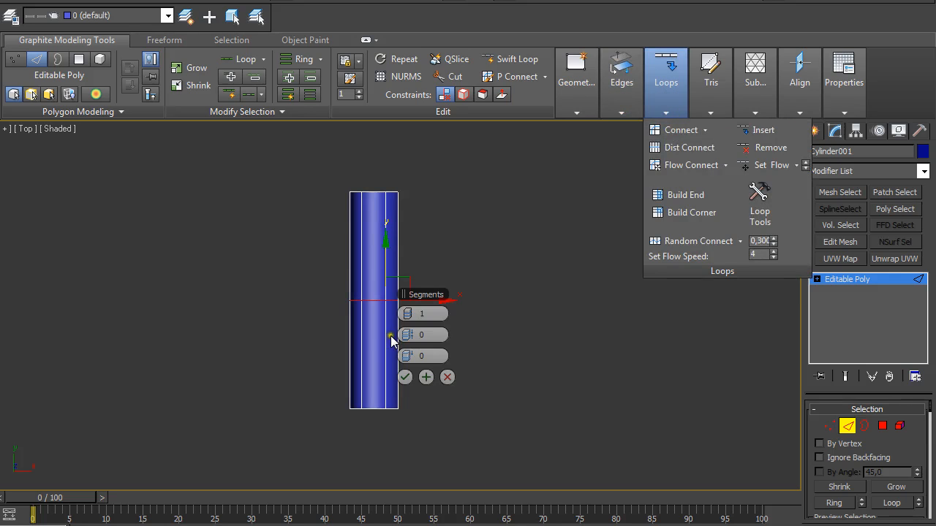
left_click(410, 313)
left_click(405, 378)
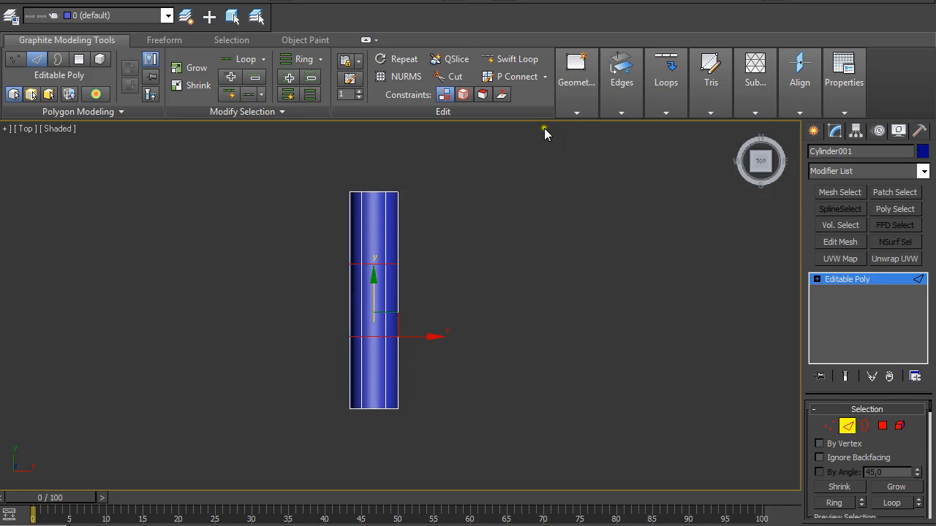
- Chamfer the two edge loops by about 1.5 with 2 segments to form the finger joints
mouse_move(622, 117)
left_click(635, 147, "shift")
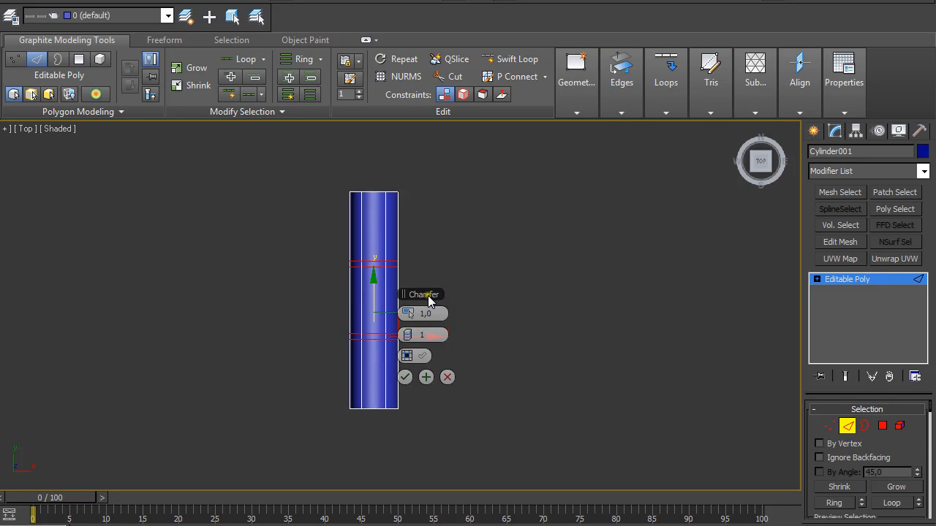
left_click_drag(428, 295, 577, 248)
middle_click_drag(457, 371, 566, 265, "alt")
scroll(421, 339, "up", 3)
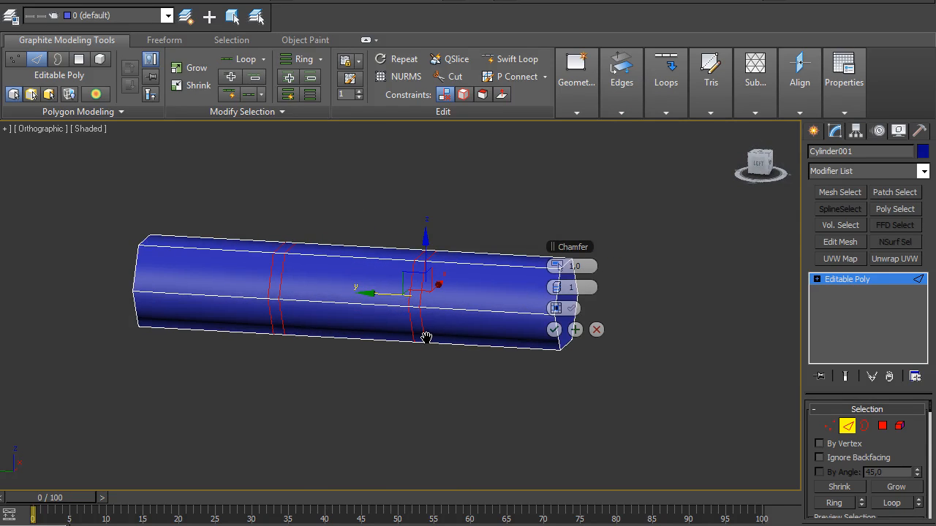
left_click(562, 288)
left_click_drag(566, 268, 562, 264)
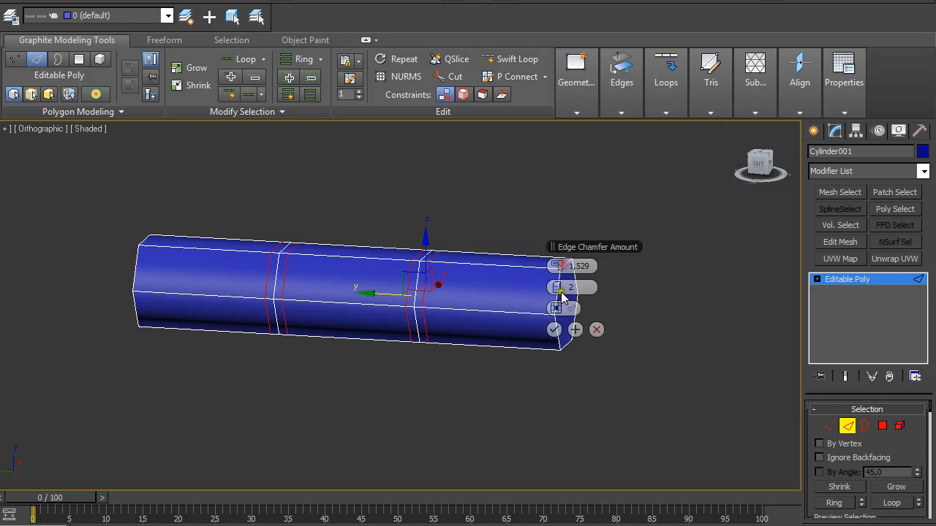
left_click(554, 330)
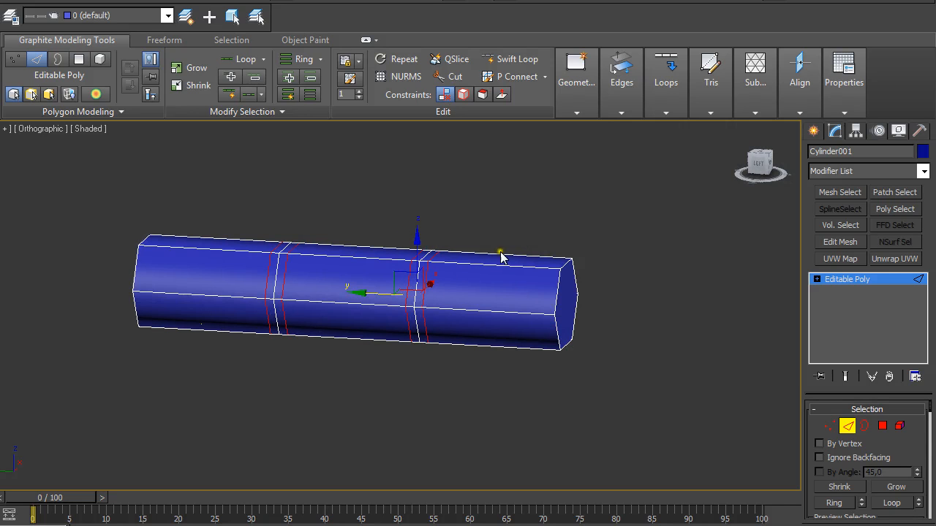
- Move both joint loop groups along Y toward the front end, and bring the rear group slightly closer to the other
middle_click_drag(537, 293, 417, 343, "alt")
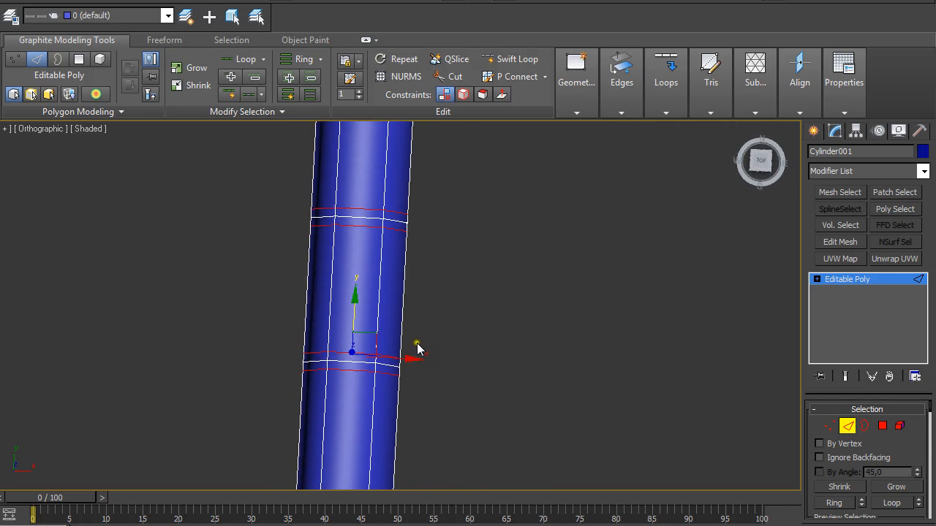
key("t")
scroll(452, 340, "up", 2)
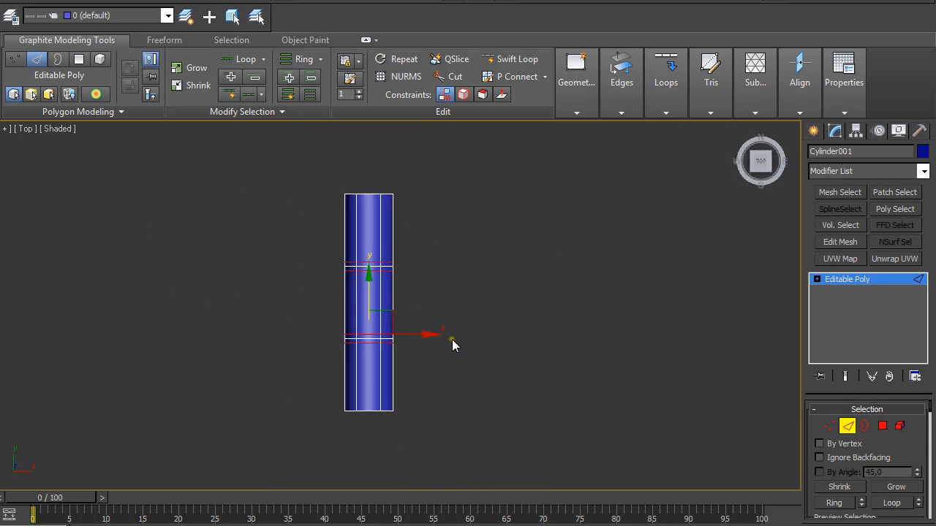
key("1")
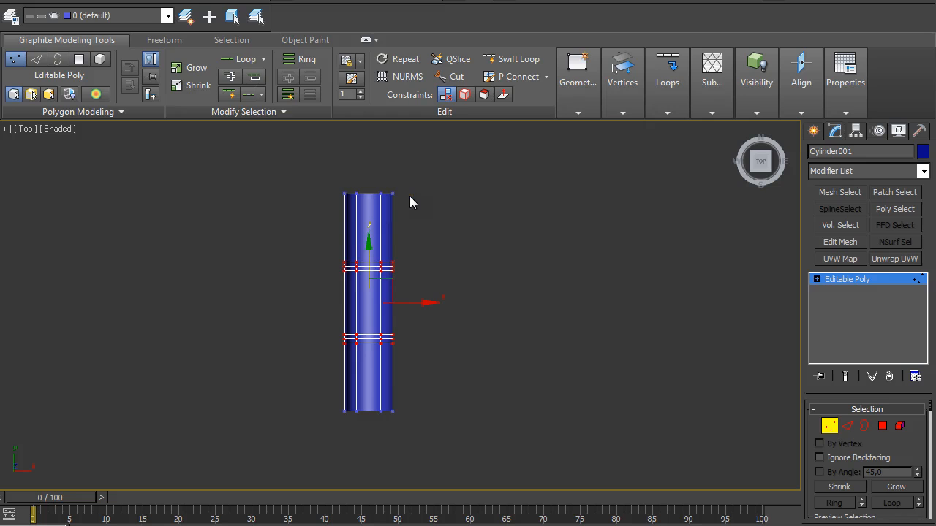
left_click_drag(367, 247, 434, 310)
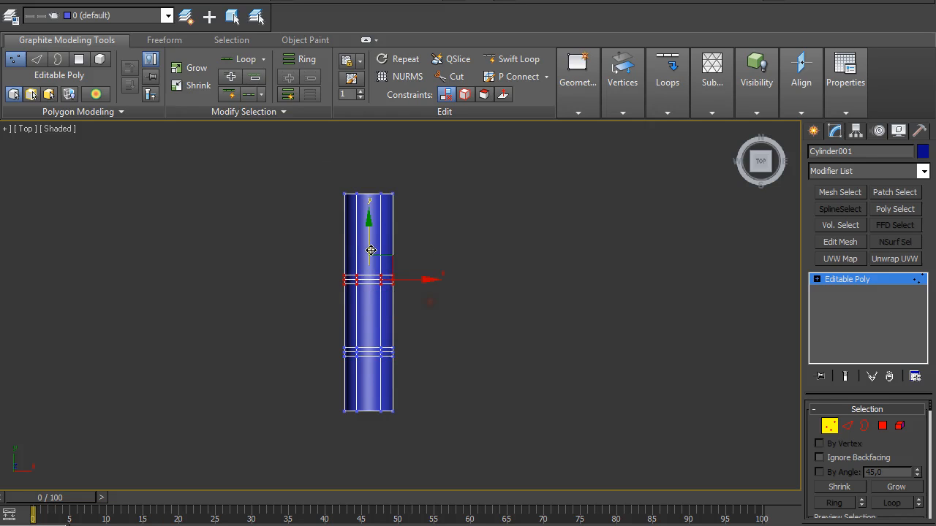
left_click_drag(367, 249, 366, 252)
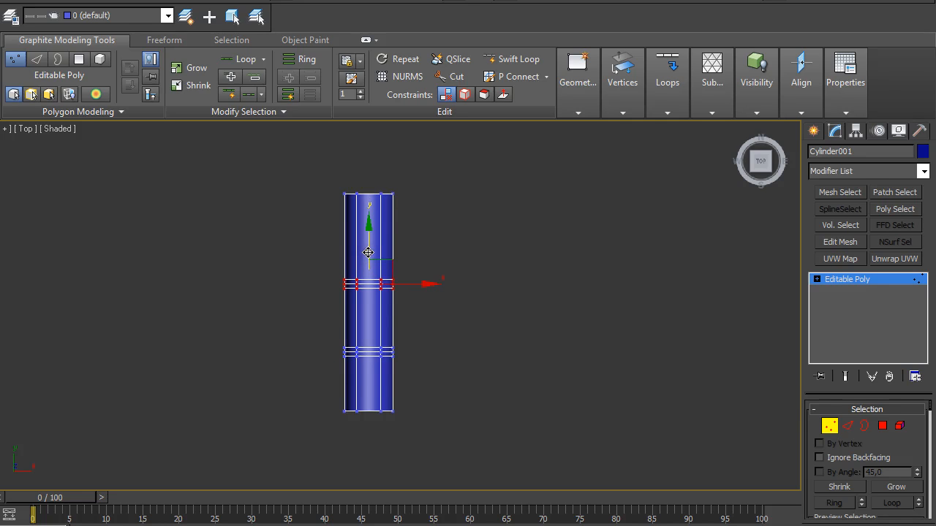
- Select the vertices of both joint loop groups and shift them slightly further toward the front end
left_click_drag(333, 334, 436, 385)
left_click_drag(328, 257, 445, 371, "ctrl")
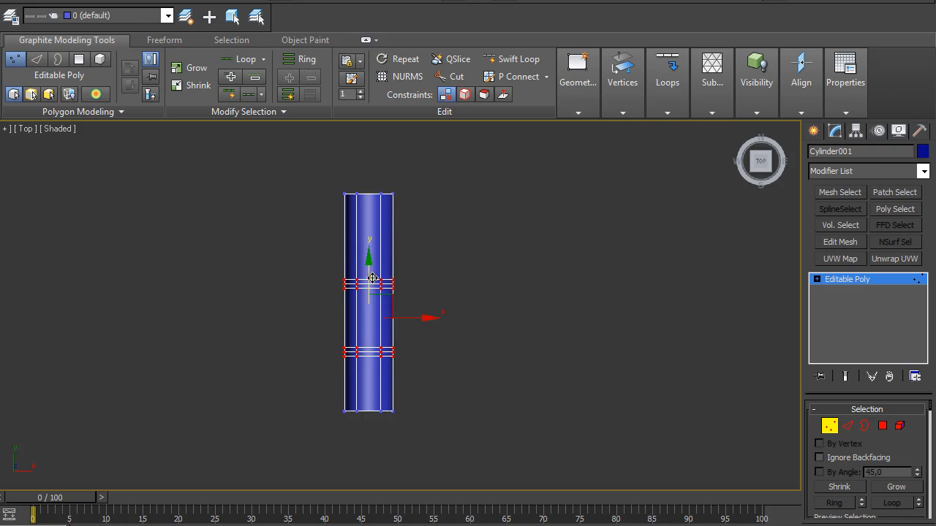
scroll(437, 376, "up", 2)
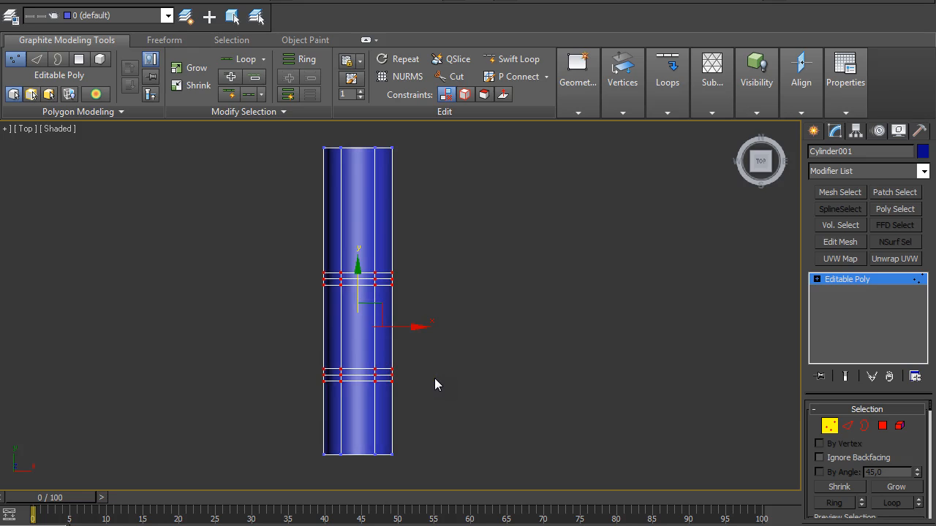
- Select the polygon capping the finger's front end and inset it to form a smaller hexagon
middle_click_drag(434, 382, 480, 278, "alt")
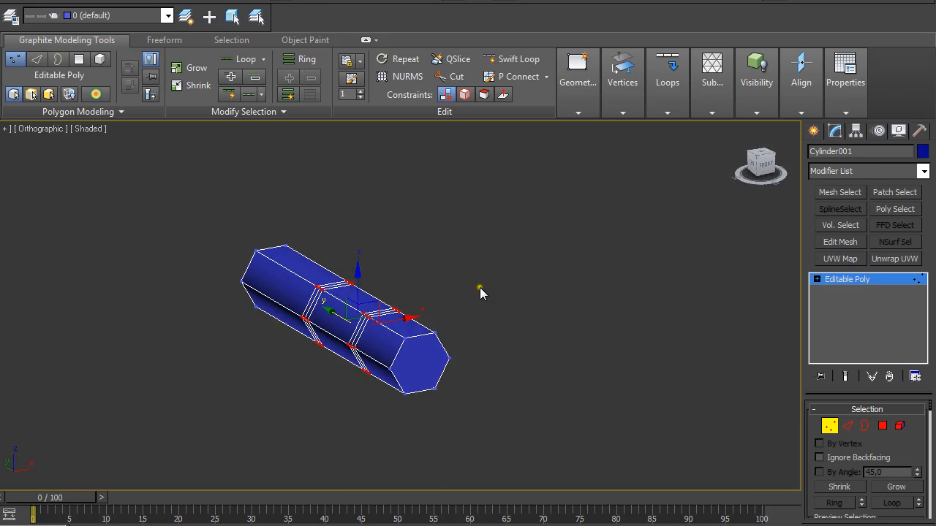
key("1")
key("4")
left_click(428, 358)
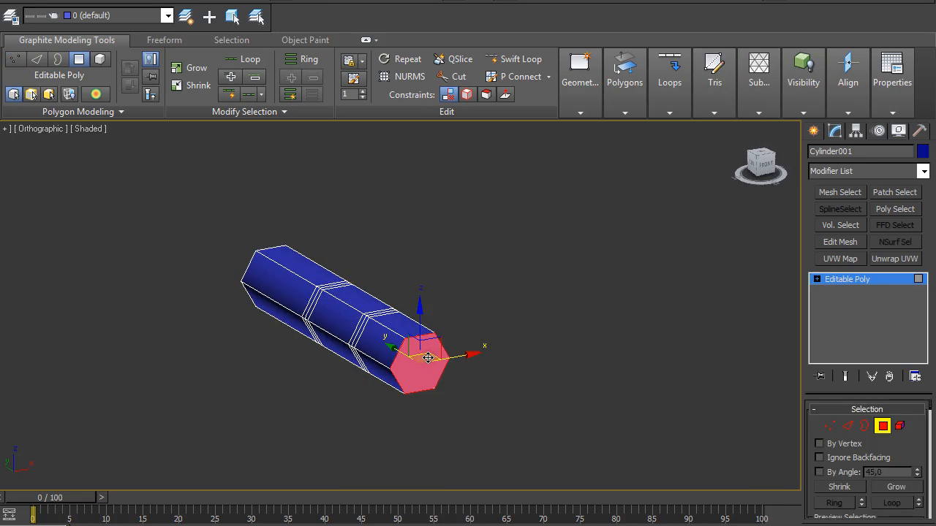
middle_click_drag(497, 317, 563, 242, "alt")
left_click(620, 114)
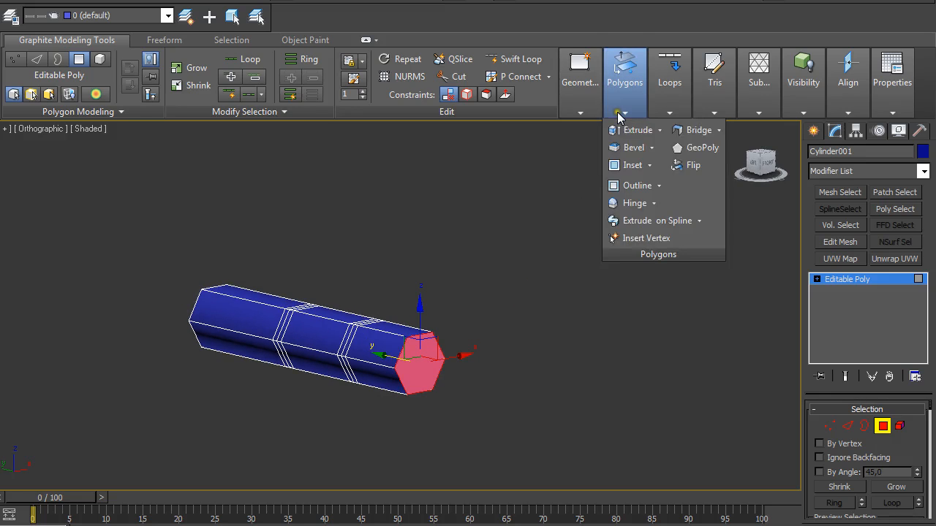
left_click(630, 167)
mouse_move(560, 288)
left_mouse_down()
mouse_move(578, 287)
mouse_move(564, 287)
left_mouse_up()
left_click(553, 307)
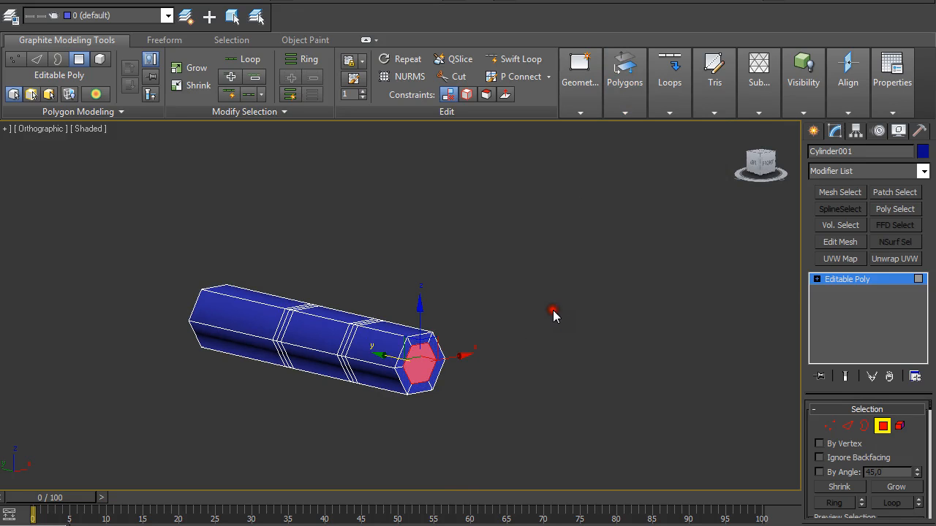
- Move the inset cap polygon slightly outward along Y to start rounding the fingertip
left_click_drag(387, 357, 396, 357)
middle_click_drag(395, 358, 517, 275, "alt")
scroll(502, 368, "up", 5)
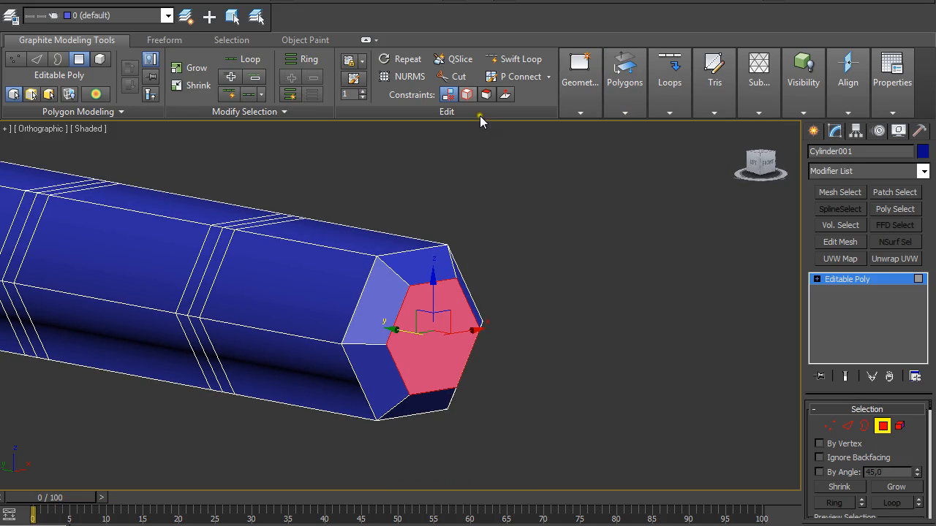
left_click(540, 211)
middle_click_drag(549, 251, 589, 234, "alt")
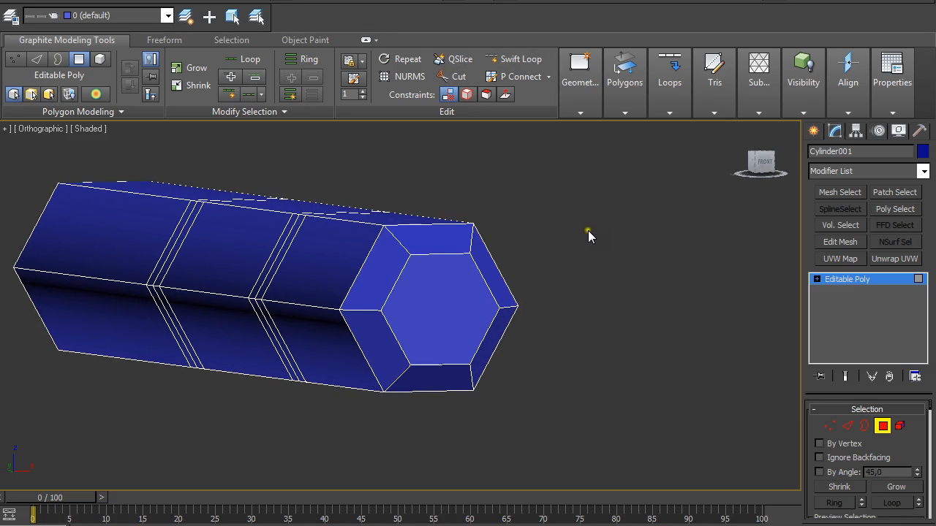
- Cut three diagonals between opposite corners of the inset hexagon so that they cross at its centre
left_click(471, 291)
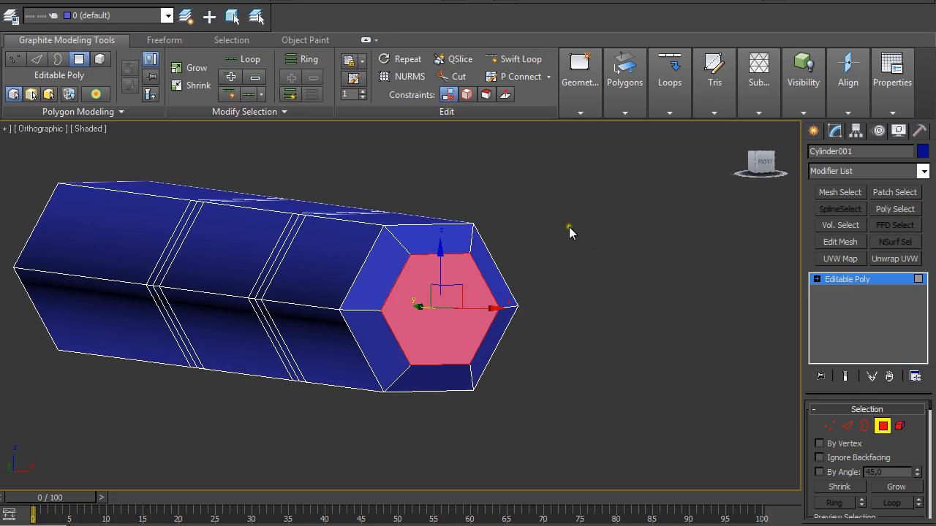
left_click(582, 182)
left_click(455, 76)
left_click(410, 364)
left_click(470, 253)
right_click(475, 342)
left_click(470, 363)
left_click(411, 254)
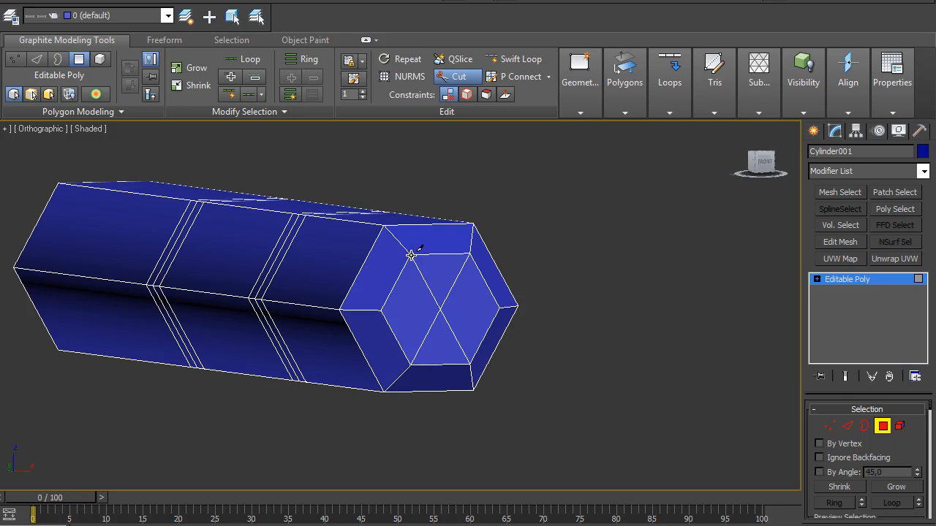
right_click(408, 299)
left_click(382, 311)
left_click(500, 310)
- Pull the centre vertex of the fingertip cap slightly outward along Y to form a point
middle_click_drag(533, 319, 358, 307, "alt")
key("1")
left_click(385, 302)
middle_click_drag(400, 316, 451, 322, "alt")
left_click_drag(340, 300, 357, 299)
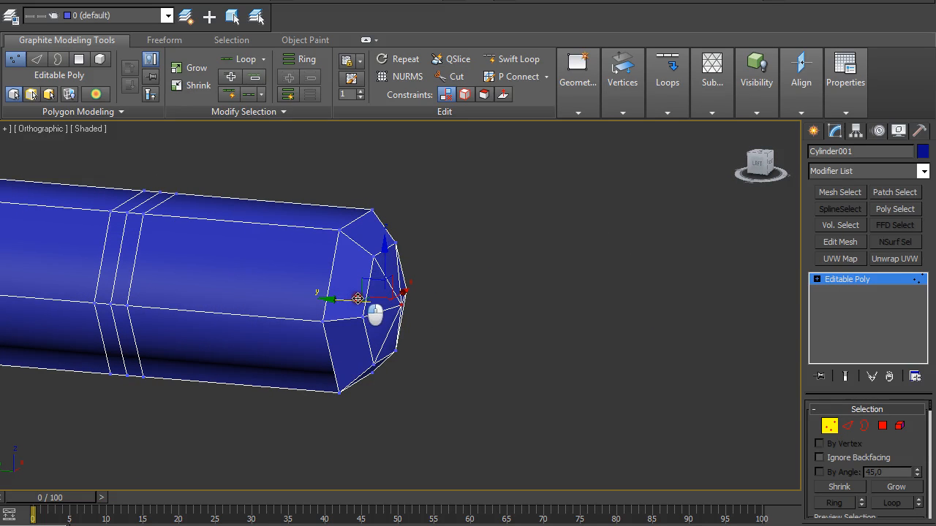
key("shift+z")
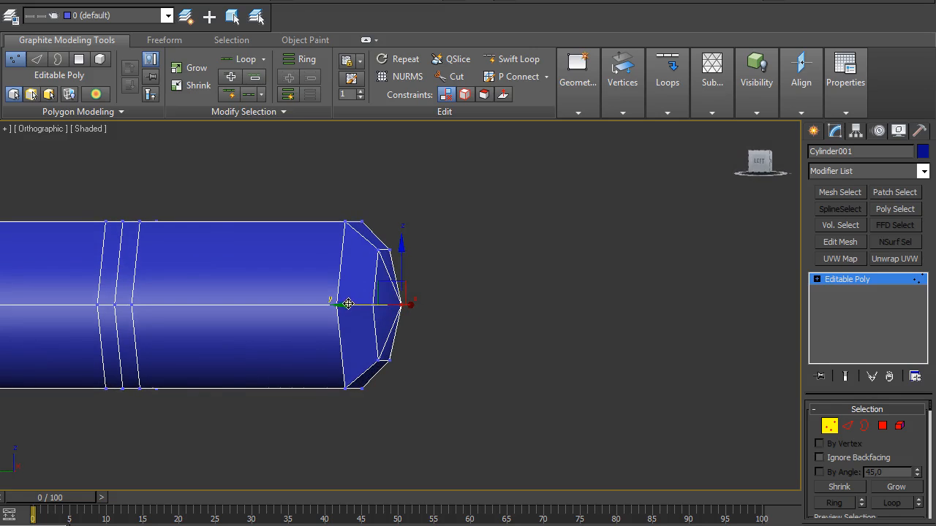
- In the left view, raise the middle-height vertices of the fingertip cap, and lift the tip vertex slightly higher than the rest
key("l")
middle_click_drag(357, 304, 360, 354)
scroll(424, 356, "up", 4)
middle_click_drag(373, 406, 486, 283)
scroll(503, 291, "up", 1)
left_click_drag(433, 381, 346, 259)
left_click_drag(367, 373, 334, 356, "alt")
left_click_drag(361, 264, 360, 253)
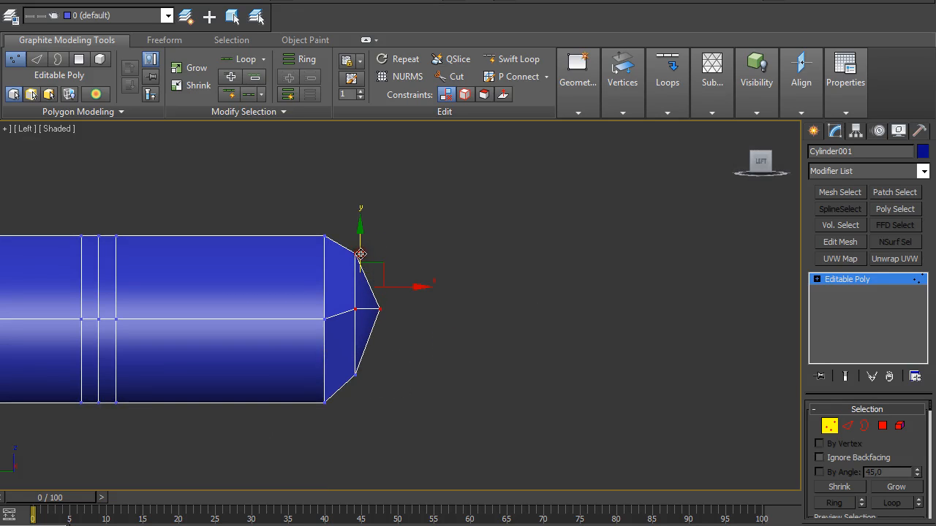
left_click_drag(387, 299, 385, 294)
left_click_drag(391, 341, 380, 241)
scroll(411, 349, "down", 4)
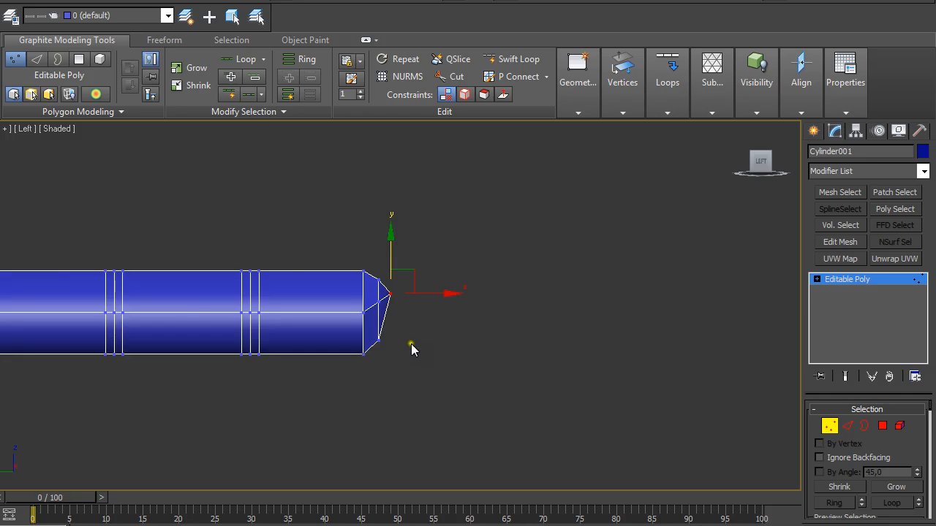
- Connect the lengthwise edges of the three finger sections to add one edge loop midway along each section
middle_click_drag(427, 329, 467, 302, "alt")
key("t")
scroll(465, 326, "up", 5)
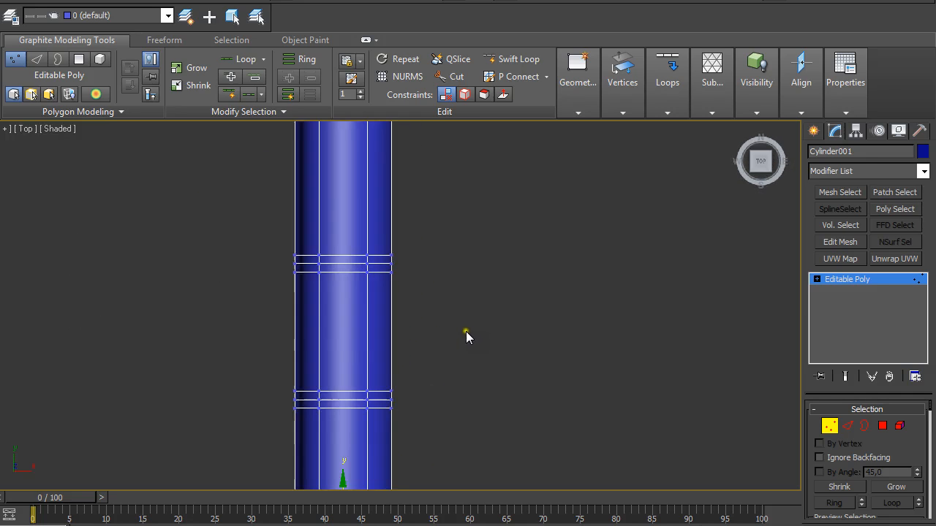
scroll(435, 296, "down", 3)
key("2")
left_click_drag(253, 188, 509, 245)
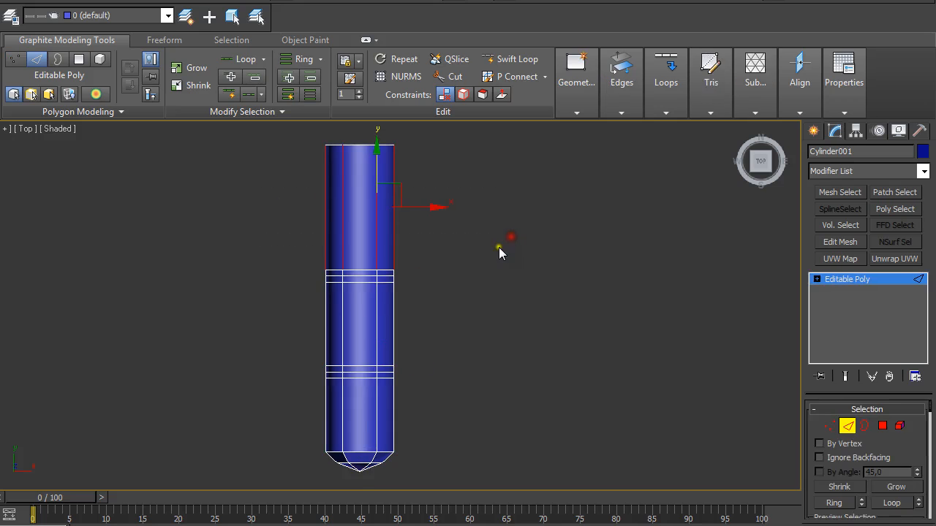
left_click_drag(441, 325, 367, 373, "ctrl")
left_click_drag(429, 412, 432, 413, "ctrl")
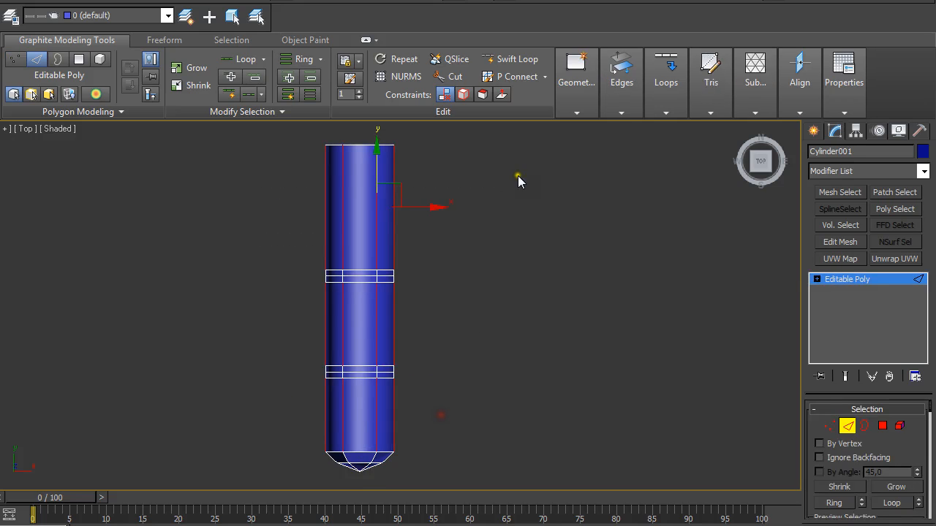
left_click(620, 112)
left_click(663, 112)
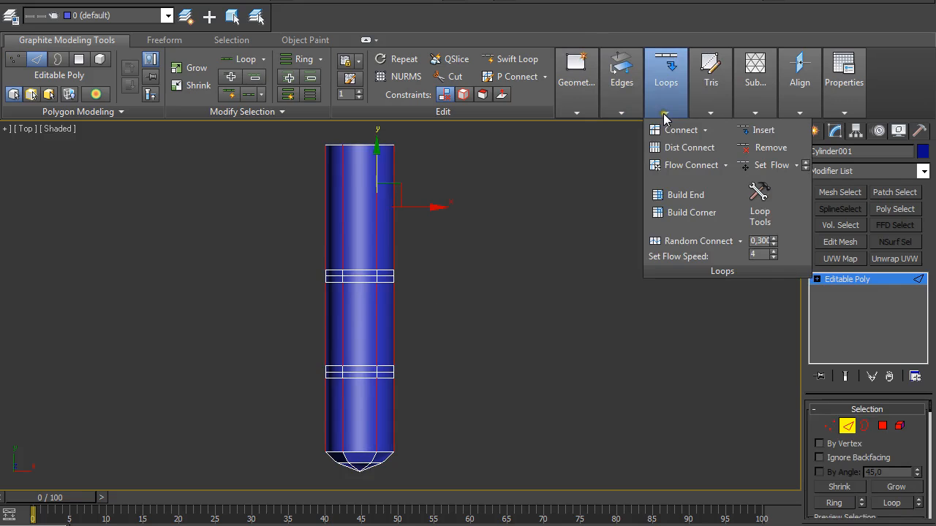
left_click(678, 130)
left_click_drag(553, 266, 552, 269)
left_click(554, 330)
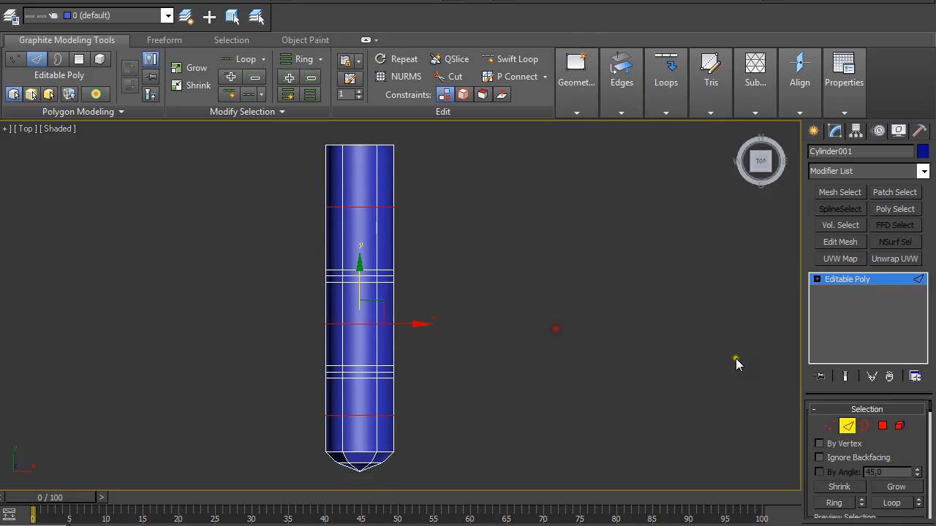
- Scale the vertices of the three new loops slightly inward along X to narrow the sections between the joints
left_click(829, 428)
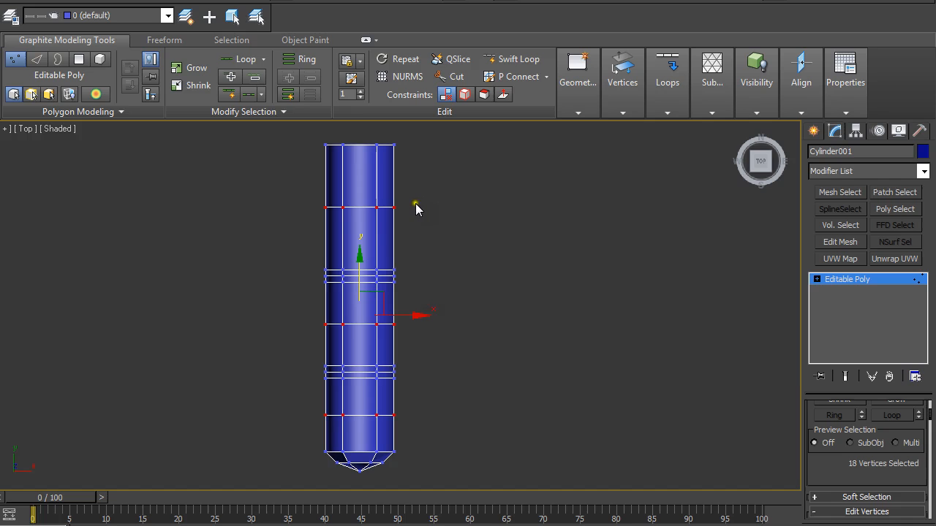
key("r")
left_click_drag(430, 314, 421, 314)
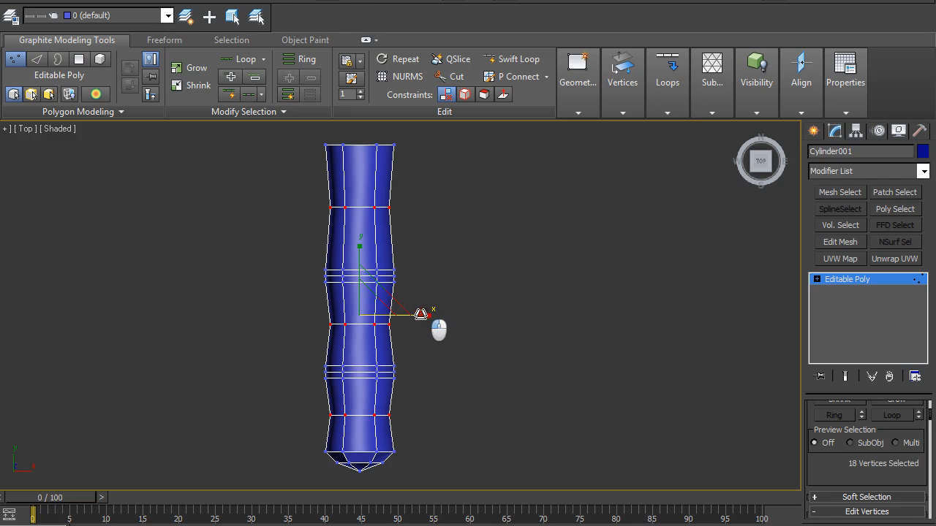
- Scale the fingertip vertices narrower in two stages and move the end vertices slightly back along Y
left_click_drag(294, 402, 366, 474)
middle_click_drag(436, 445, 449, 382)
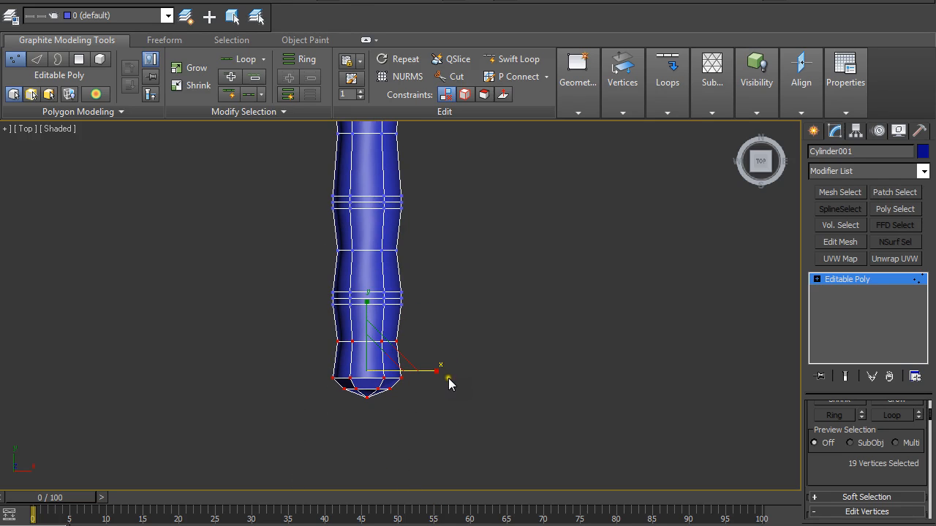
left_click_drag(453, 385, 444, 384)
left_click_drag(319, 366, 448, 427)
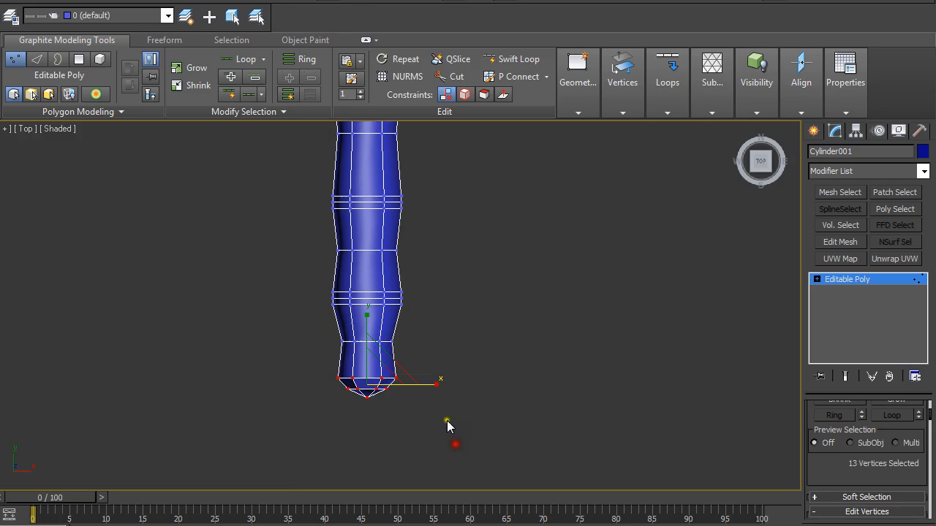
left_click_drag(435, 388, 439, 403)
key("w")
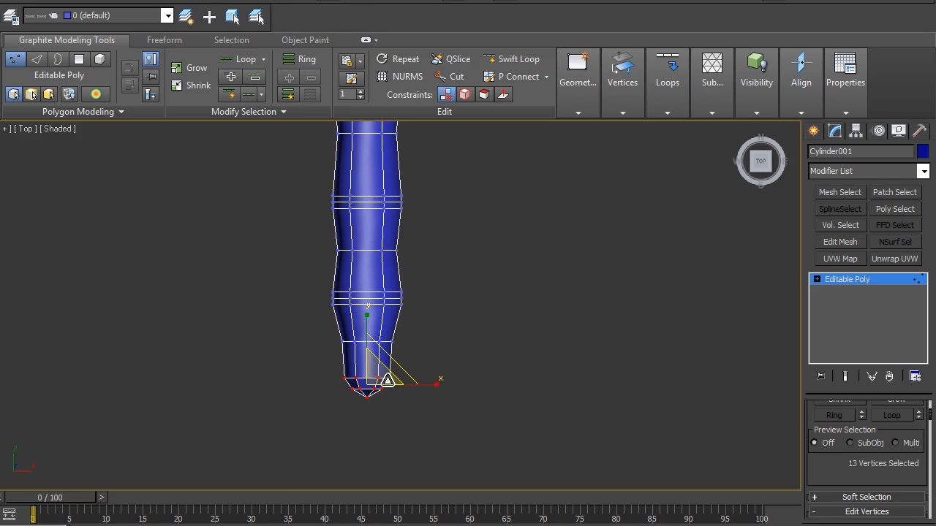
left_click_drag(383, 351, 380, 335)
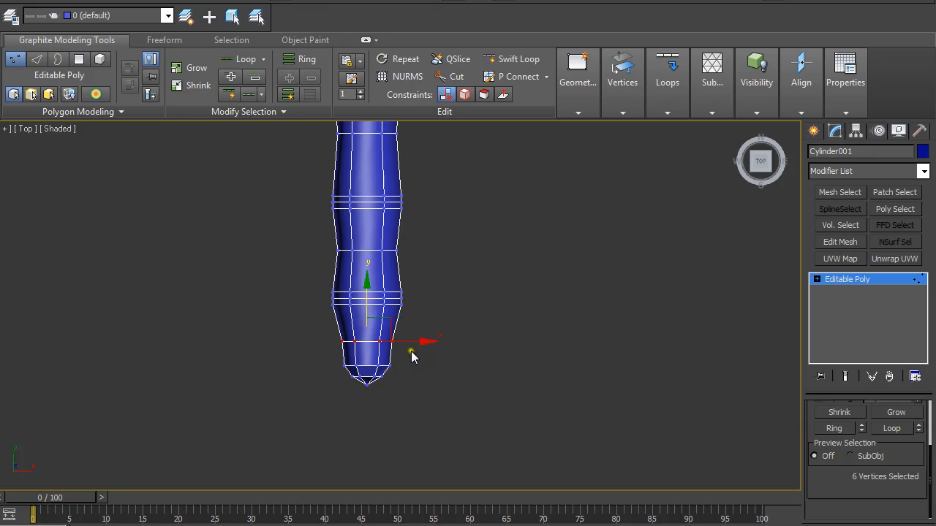
- Remove the edge loop between the fingertip and front joint, and move the fingertip vertices closer to that joint
key("2")
left_click(367, 344)
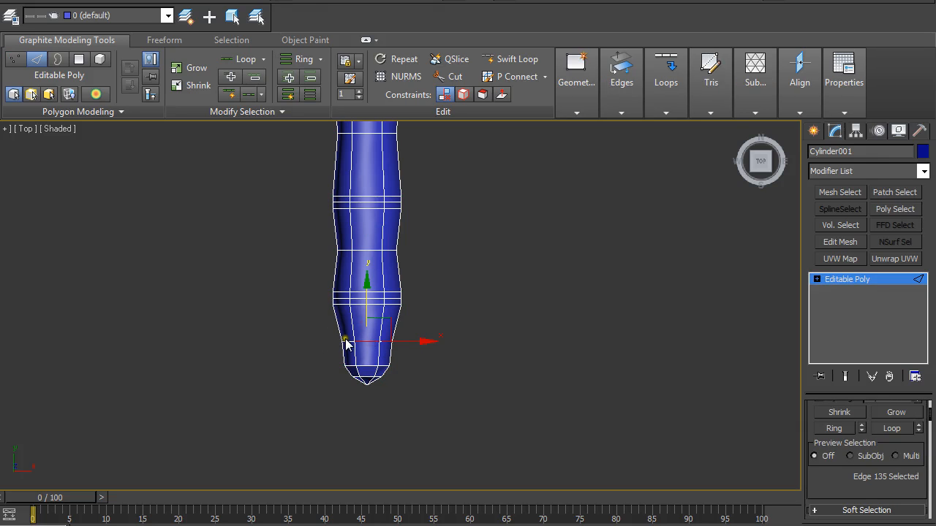
left_click(423, 383)
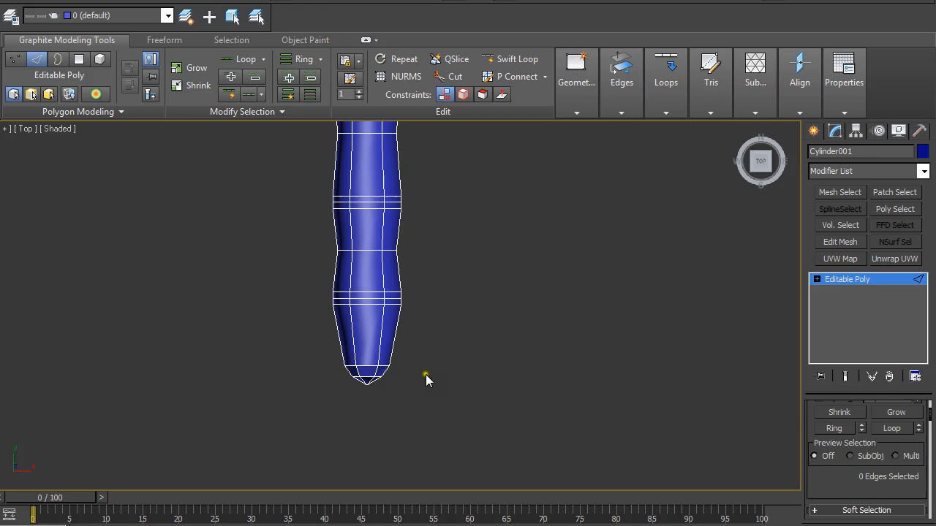
key("1")
left_click_drag(307, 339, 429, 397)
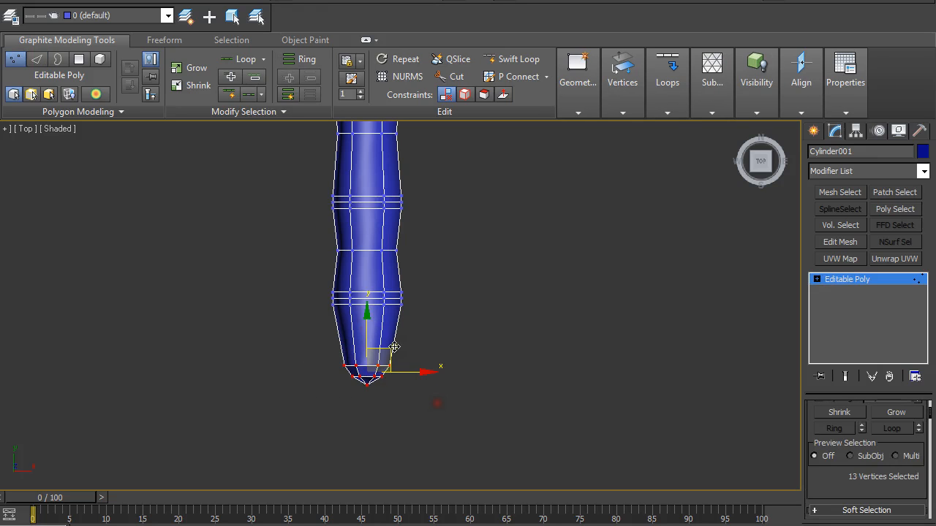
left_click_drag(369, 331, 390, 344)
key("r")
scroll(478, 301, "down", 5)
middle_click_drag(478, 301, 533, 276, "alt")
key("l")
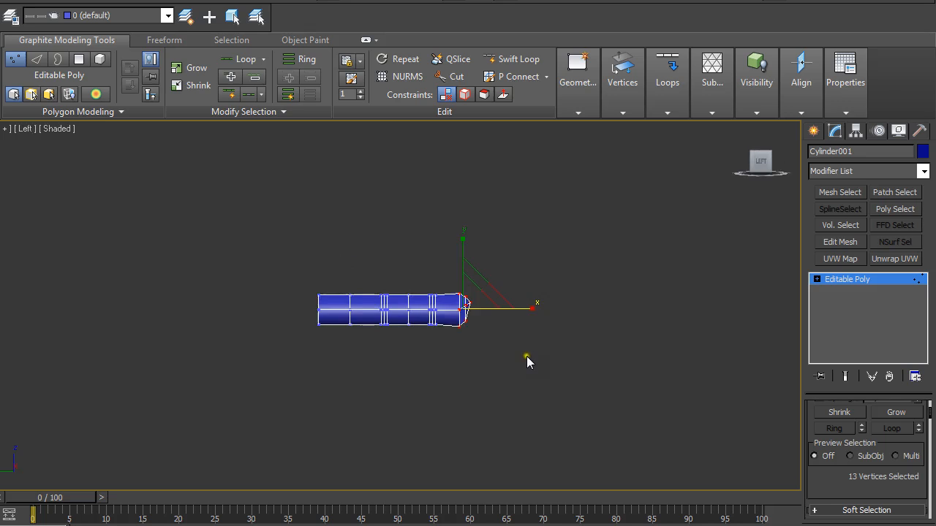
scroll(525, 351, "up", 3)
middle_click_drag(627, 324, 523, 372, "alt")
key("ctrl+z")
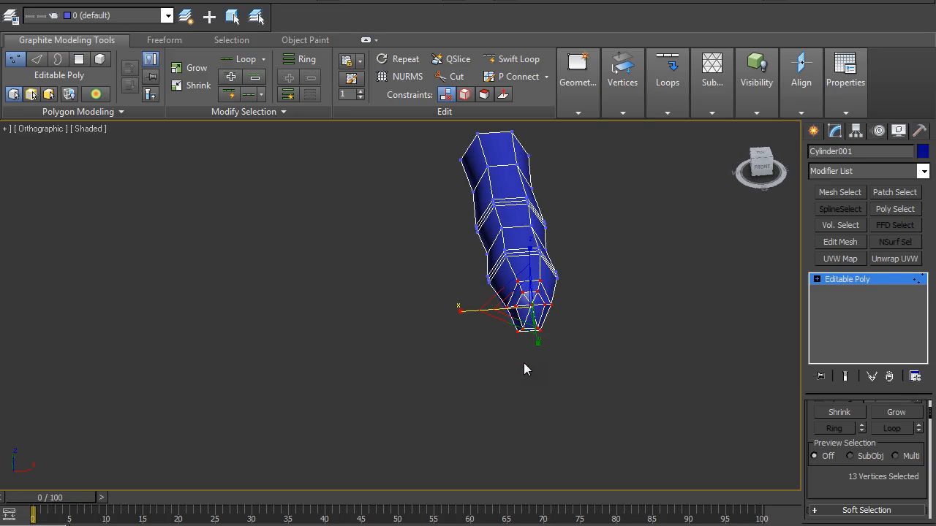
- Leave vertex editing and scale the whole finger slightly wider along X
middle_click_drag(598, 337, 596, 302, "alt")
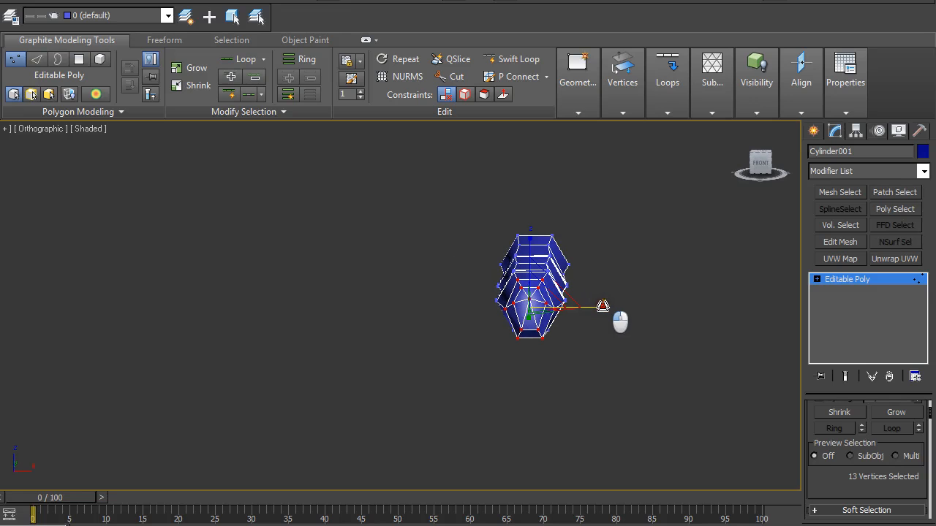
left_click(876, 278)
middle_click_drag(599, 290, 604, 383, "alt")
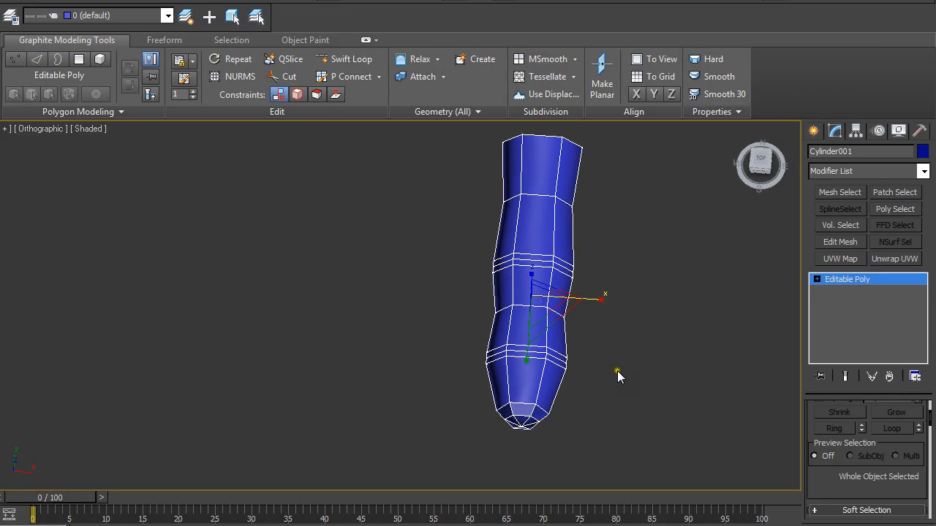
key("t")
scroll(532, 326, "up", 5)
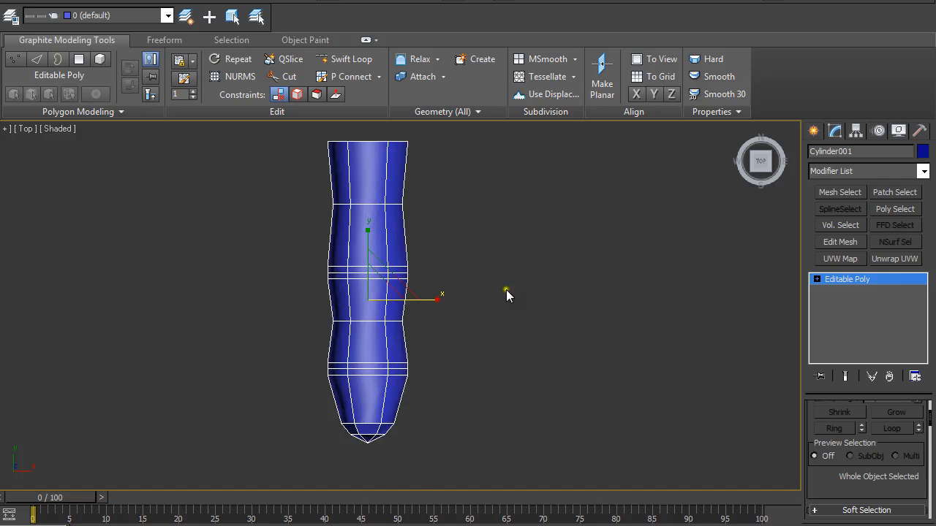
- Select the polygon capping the base end of the finger
key("4")
left_click_drag(324, 168, 463, 229)
left_click_drag(555, 306, 251, 222)
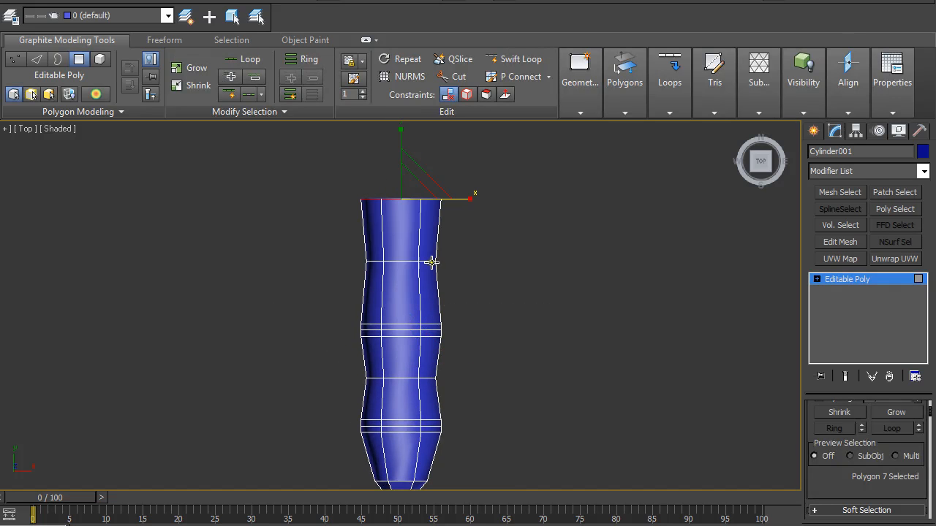
middle_click_drag(341, 221, 655, 162, "alt")
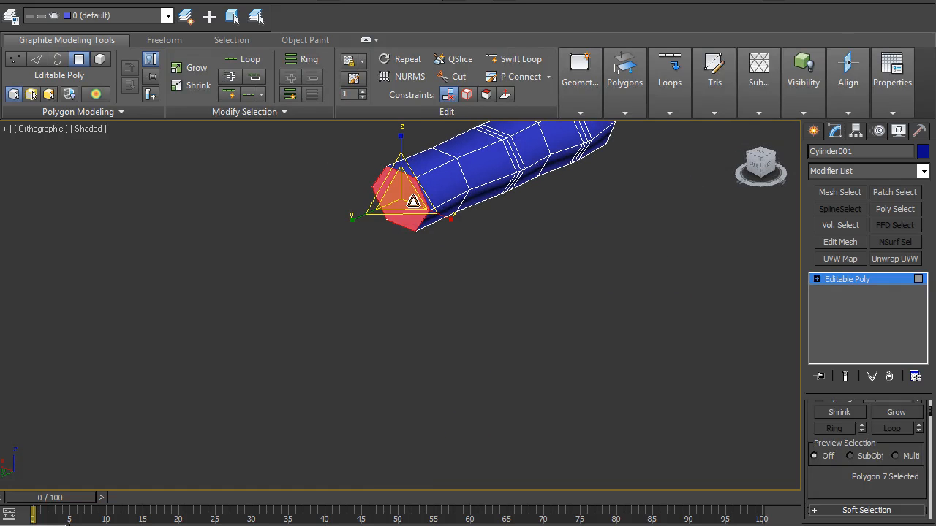
left_click(500, 240)
middle_click_drag(520, 239, 562, 280, "alt")
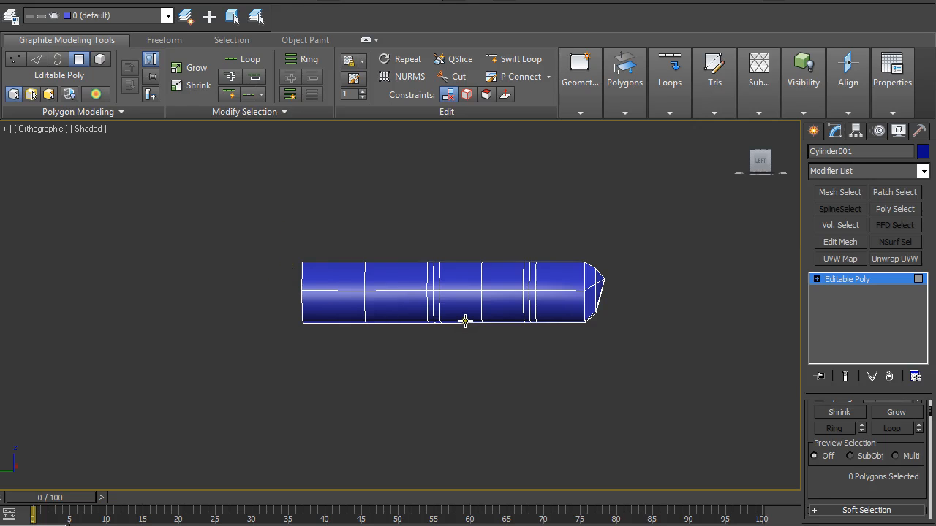
- Select the underside vertices on the middle loop of both joints and move them slightly up to form creases
scroll(506, 310, "up", 2)
middle_click_drag(505, 310, 456, 313)
key("l")
scroll(485, 345, "up", 6)
key("1")
left_click_drag(308, 395, 332, 422)
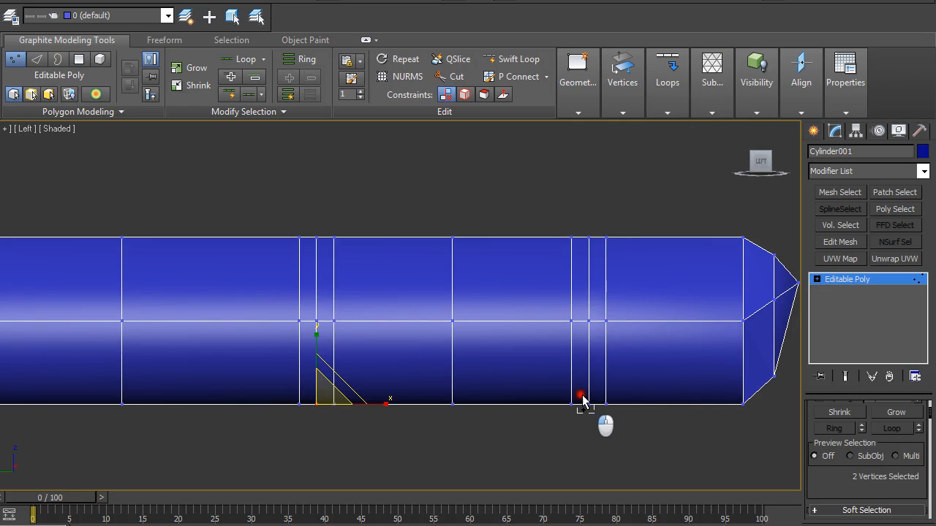
left_click_drag(582, 401, 591, 432, "ctrl")
key("e")
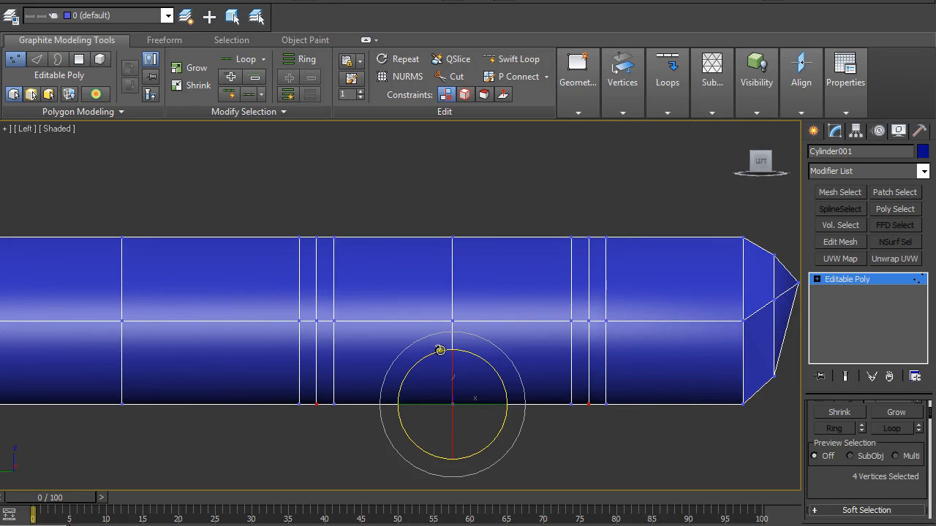
key("w")
left_click_drag(452, 359, 452, 349)
left_click(514, 439)
- Leave vertex editing and examine the finger's shape and joint creases from below and from the side
middle_click_drag(520, 436, 444, 336, "alt")
scroll(443, 336, "down", 4)
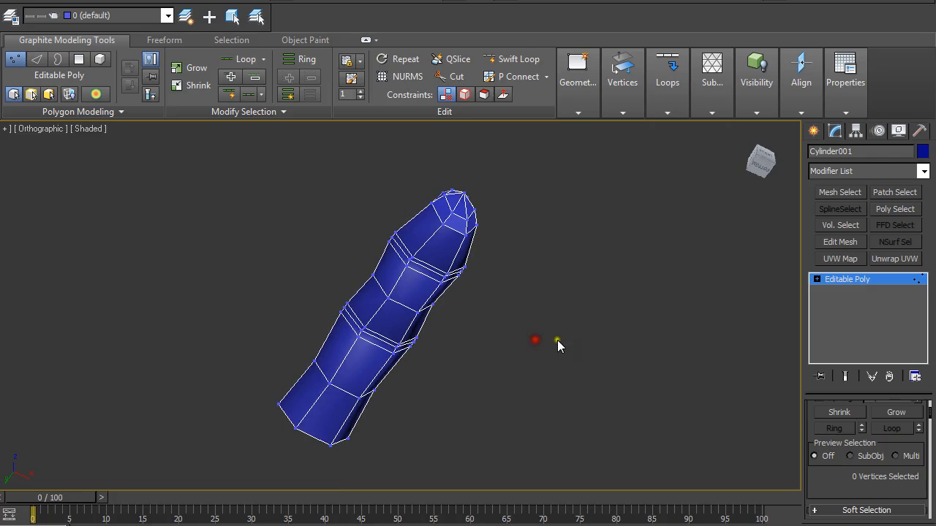
left_click(835, 279)
left_click(537, 314)
middle_click_drag(537, 314, 464, 300, "alt")
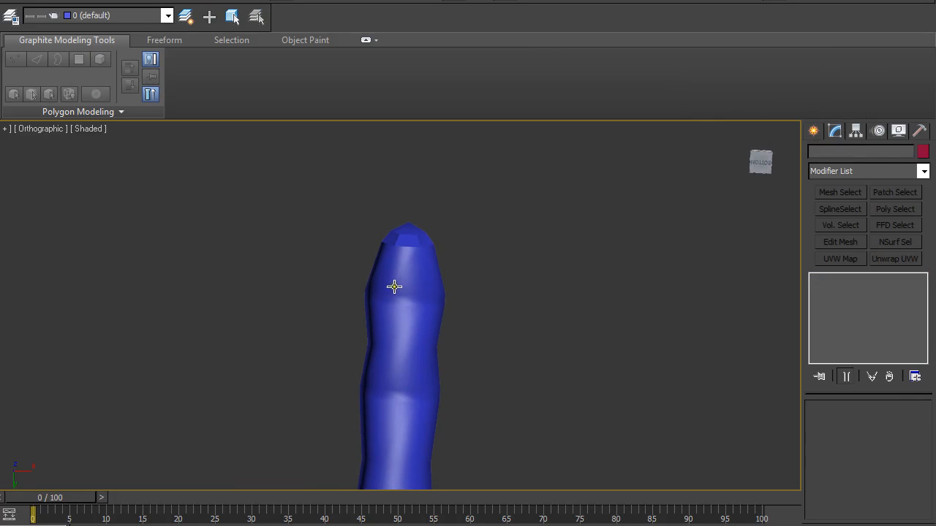
mouse_move(405, 302)
middle_mouse_down("alt")
mouse_move(389, 295)
mouse_move(449, 358)
mouse_move(396, 296)
middle_mouse_up("alt")
middle_click_drag(428, 360, 491, 385, "alt")
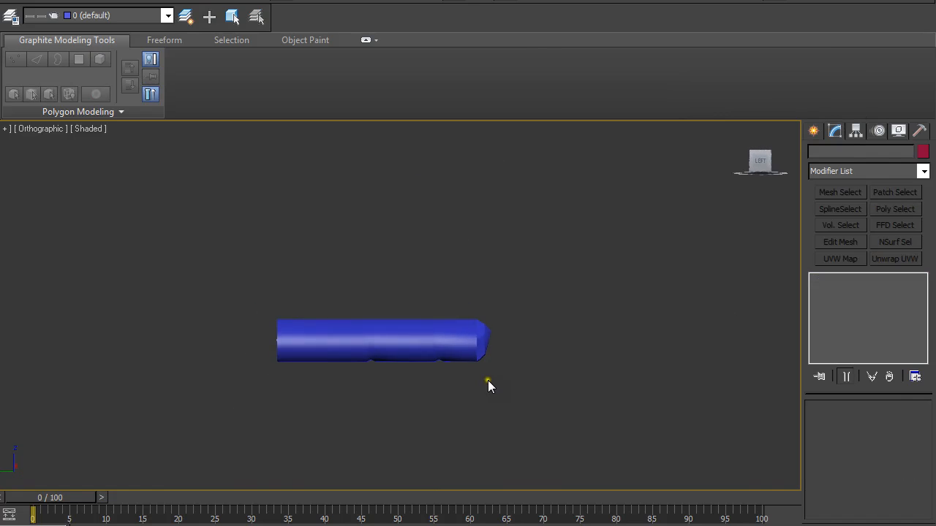
scroll(488, 380, "up", 2)
- Select the finger and start editing its vertices in the top view
left_click(500, 361)
key("t")
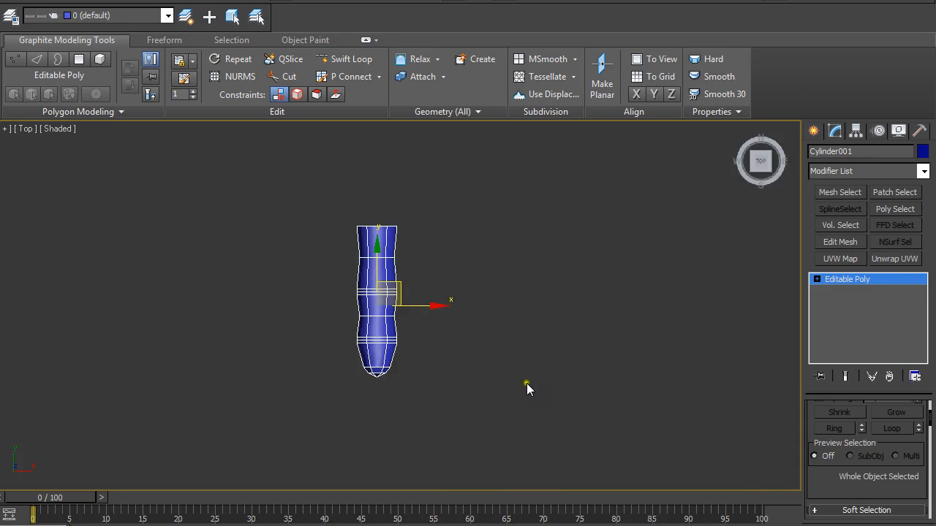
key("1")
- Try to scale the front joint's loop vertices smaller, and undo the scaling
left_click(298, 339)
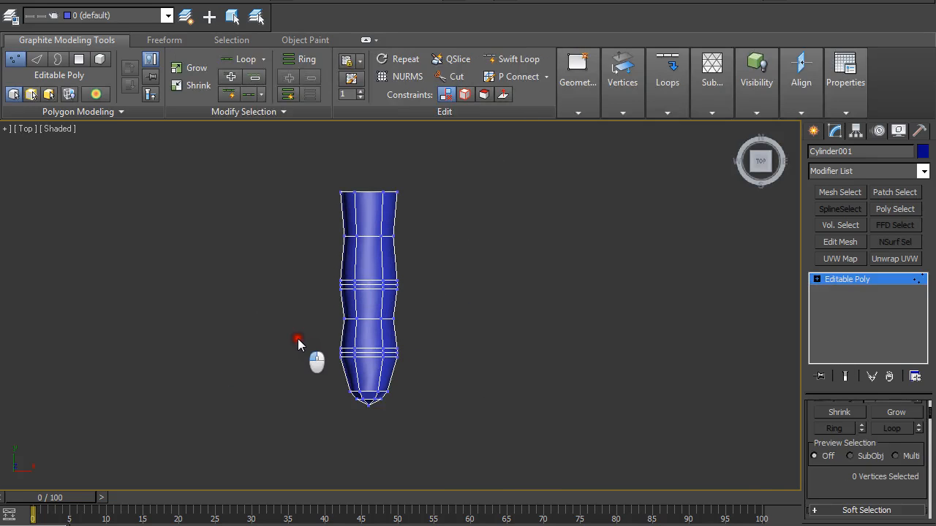
left_click_drag(440, 368, 441, 368)
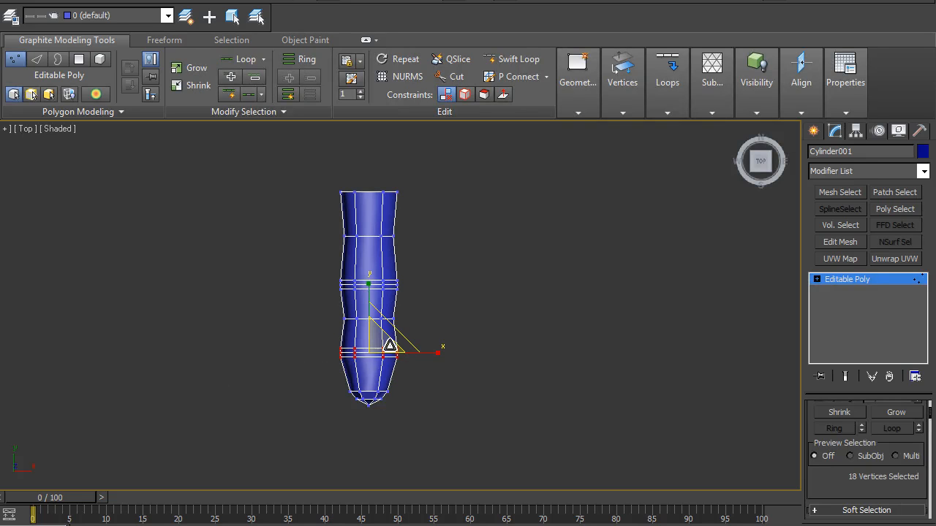
left_click_drag(382, 346, 374, 355)
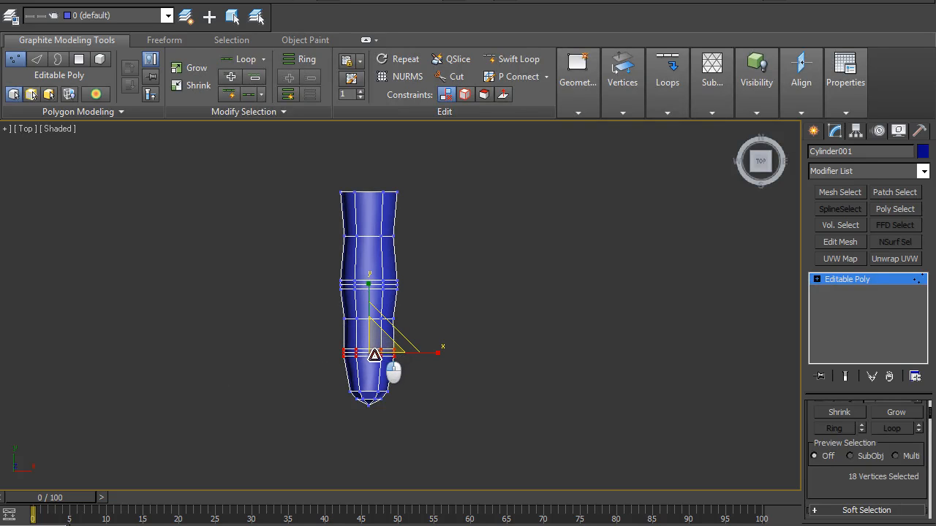
middle_click_drag(408, 380, 428, 463, "alt")
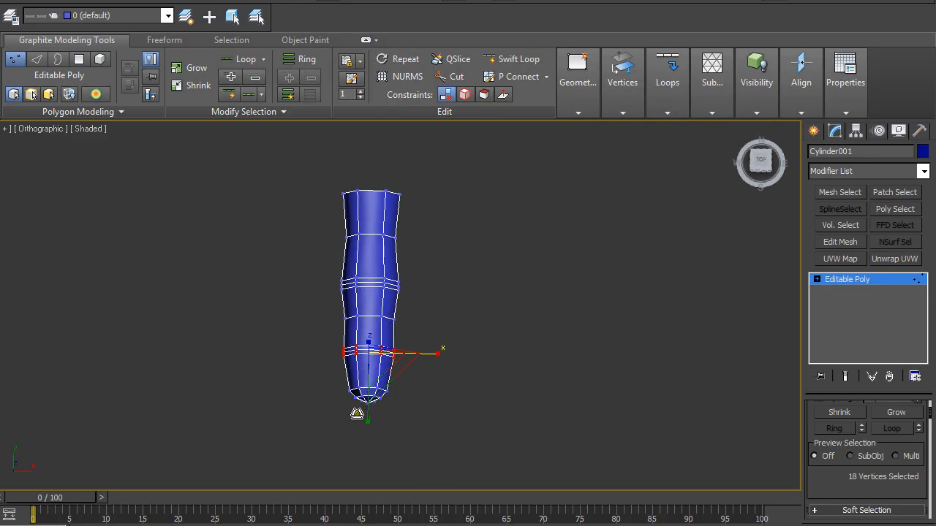
key("ctrl+z")
- Select all vertices from the front joint to the fingertip and scale them slightly smaller to taper the finger
left_click_drag(316, 335, 425, 432)
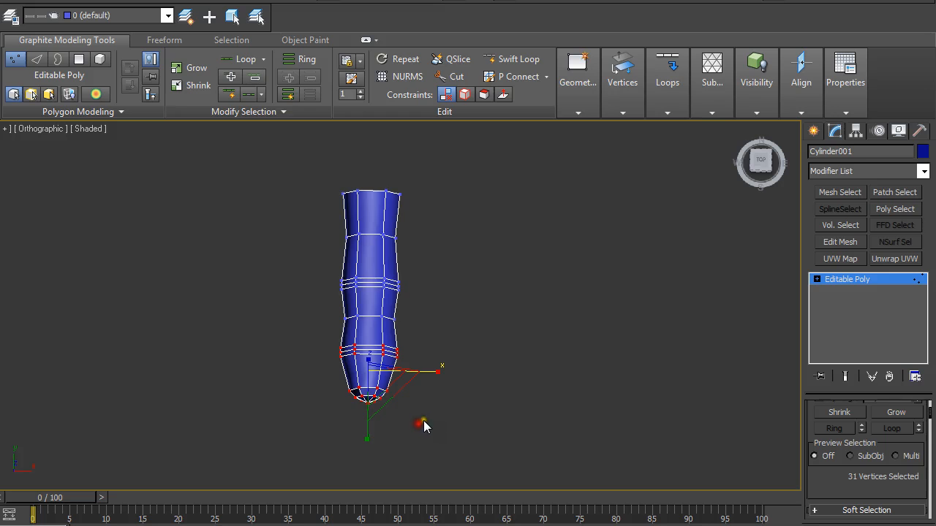
middle_click_drag(418, 424, 422, 426, "alt")
left_click_drag(378, 382, 397, 413)
middle_click_drag(397, 413, 453, 363, "alt")
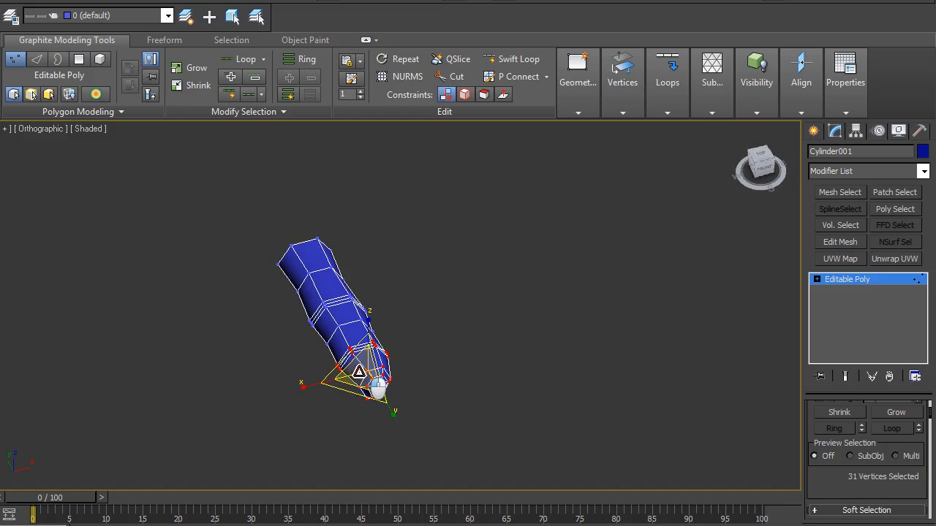
middle_click_drag(397, 380, 526, 306, "alt")
left_click(495, 328)
scroll(498, 340, "up", 4)
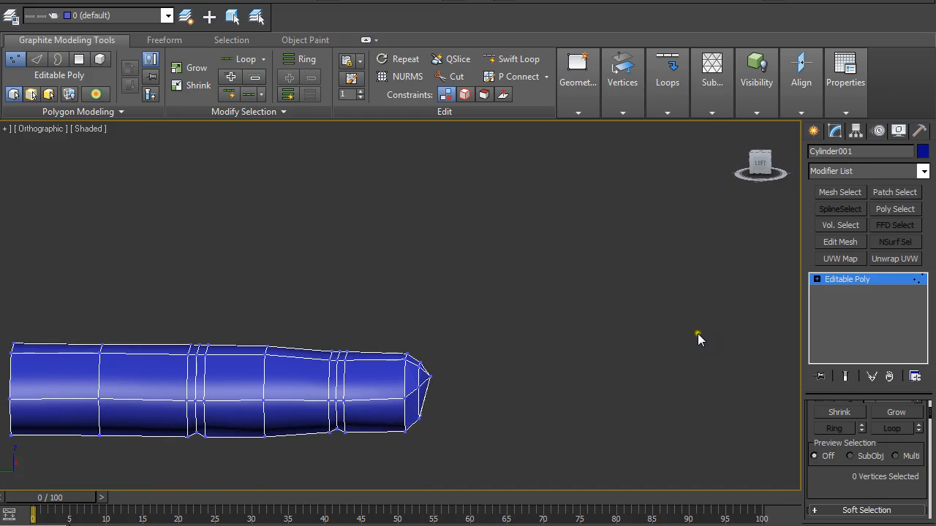
- Select all polygons of the finger and leave polygon editing
left_click(840, 282)
key("4")
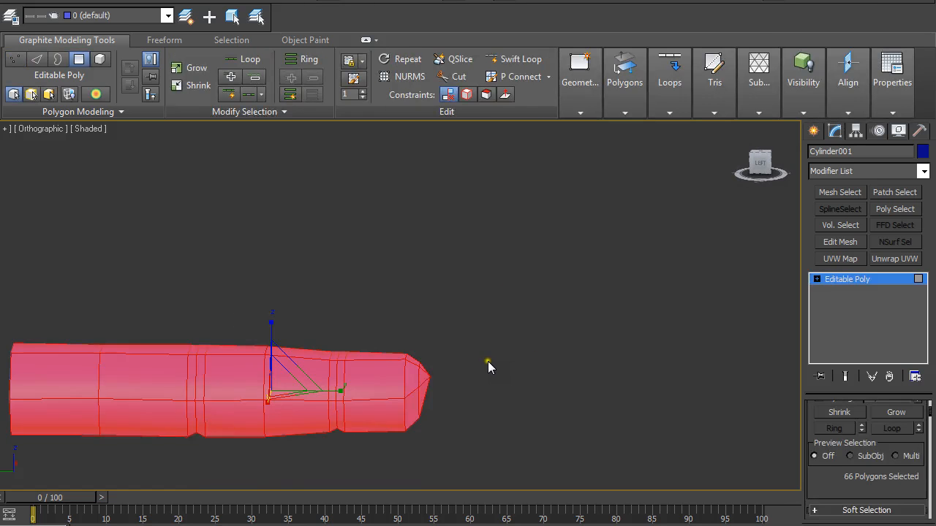
middle_click_drag(487, 361, 599, 315)
left_click_drag(928, 413, 930, 446)
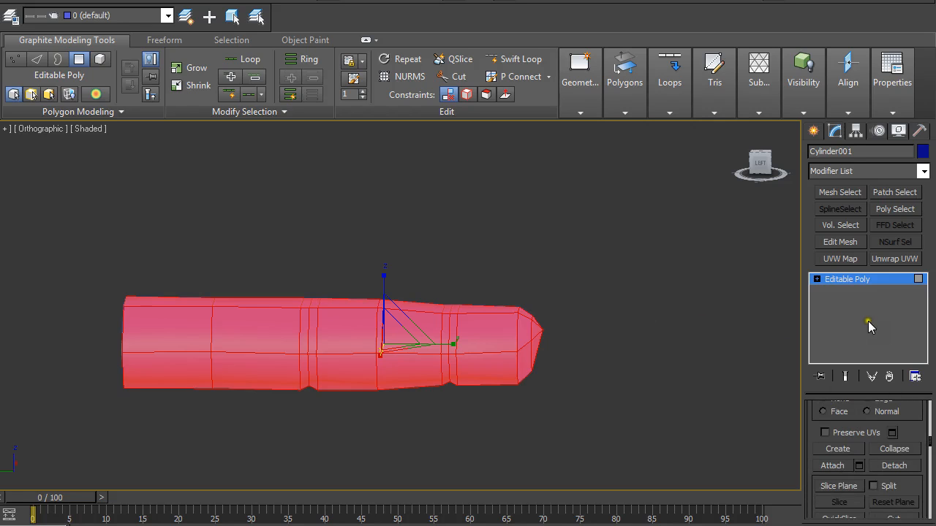
left_click(837, 280)
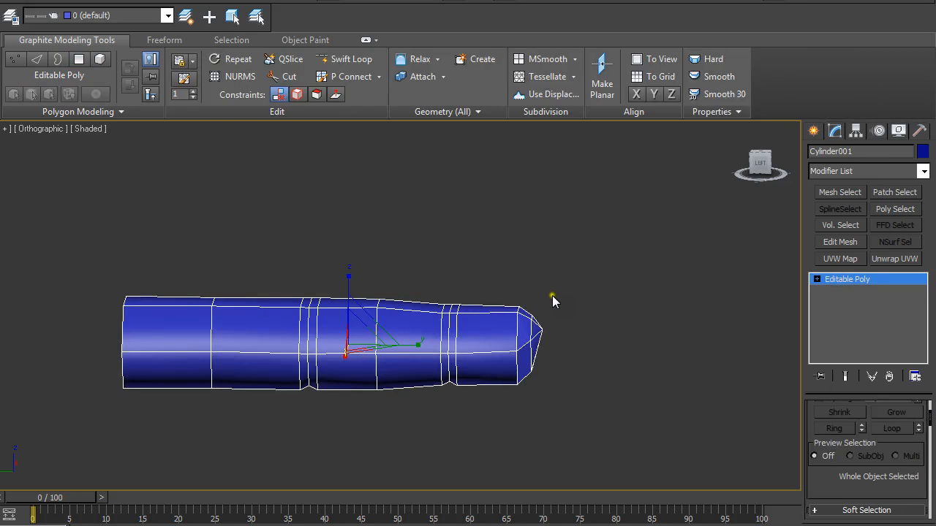
- Turn on NURMS subdivision for the finger, set the display iterations to 2, and deselect it
left_click(226, 76)
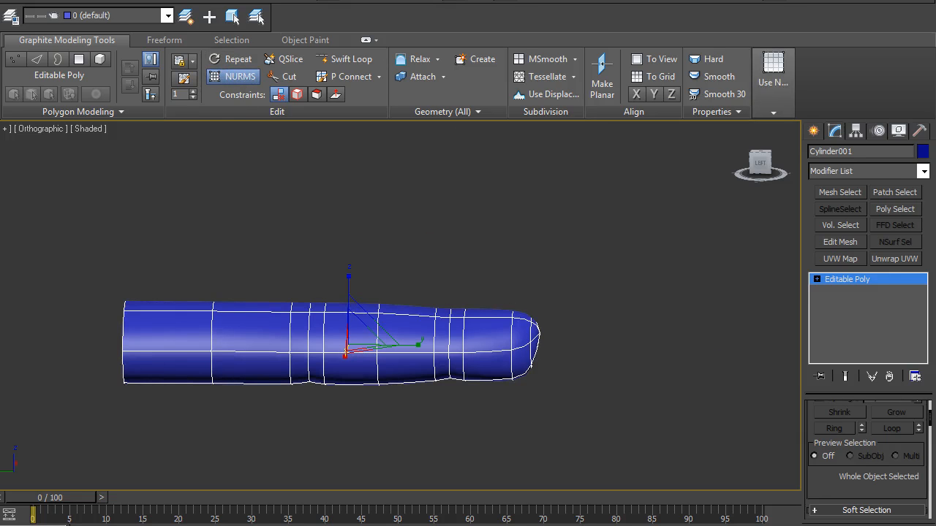
left_click_drag(928, 416, 930, 487)
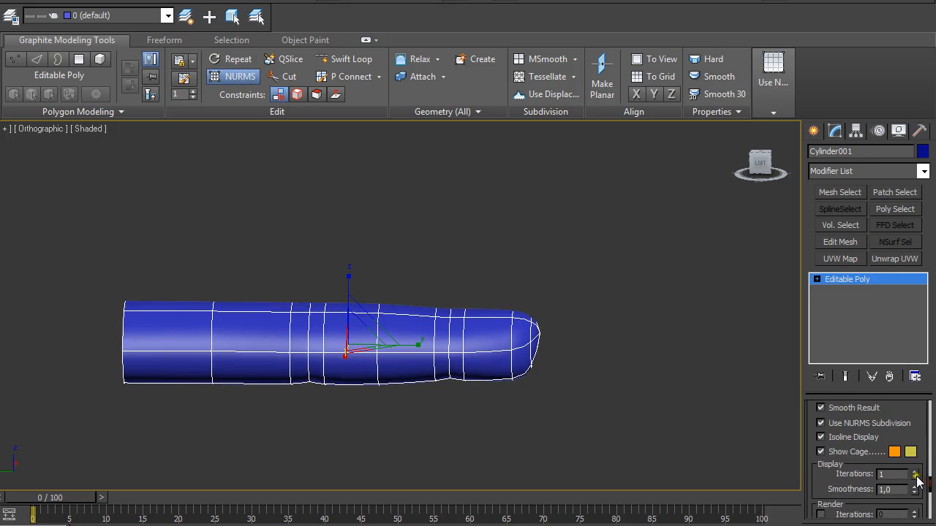
left_click(914, 473)
left_click(598, 324)
middle_click_drag(598, 324, 650, 336, "alt")
scroll(676, 331, "up", 3)
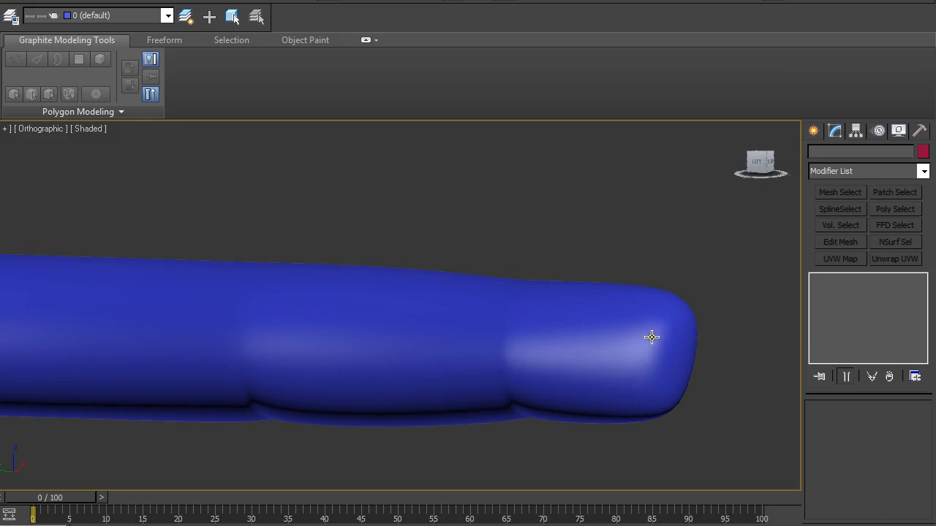
- Lower the upper vertices of the last loops near the fingertip in the left view so the top slopes toward the tip
left_click(650, 337)
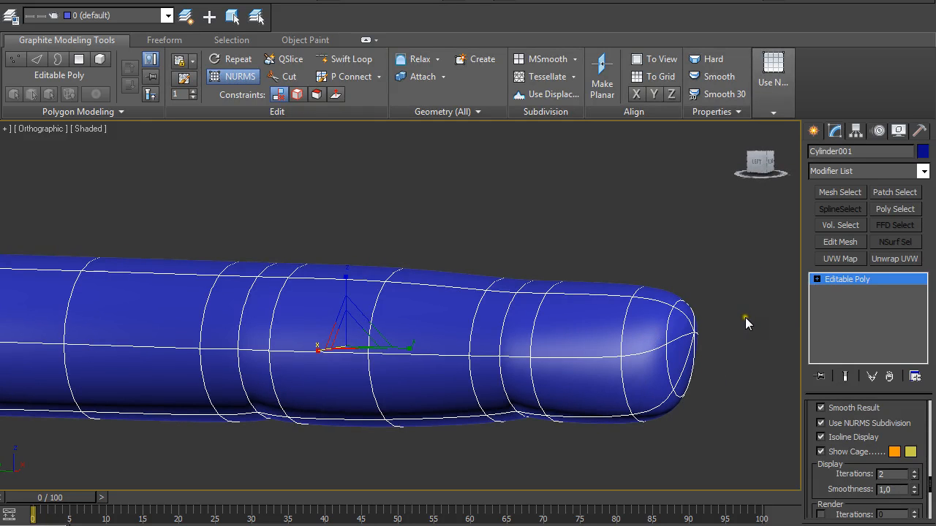
key("1")
middle_click_drag(629, 347, 675, 345, "alt")
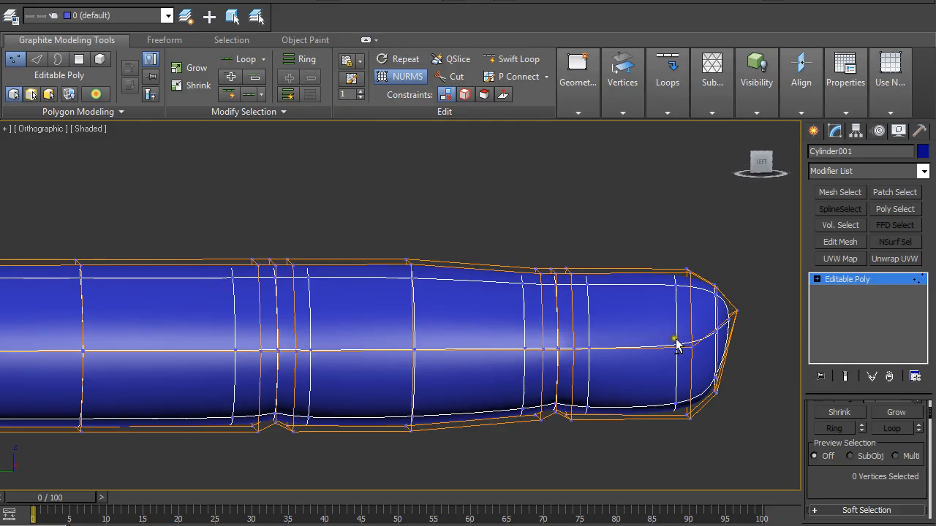
key("l")
scroll(668, 327, "up", 8)
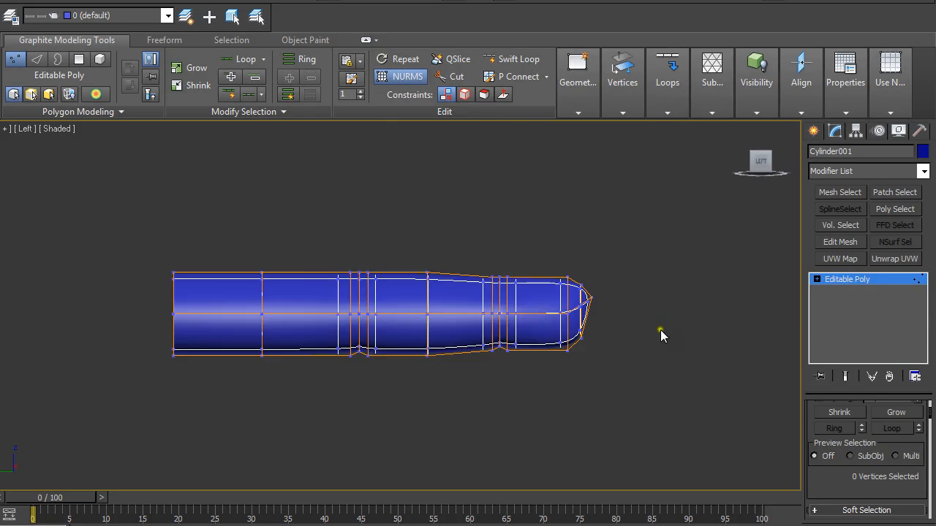
middle_click_drag(685, 319, 475, 336)
left_click_drag(496, 272, 521, 300)
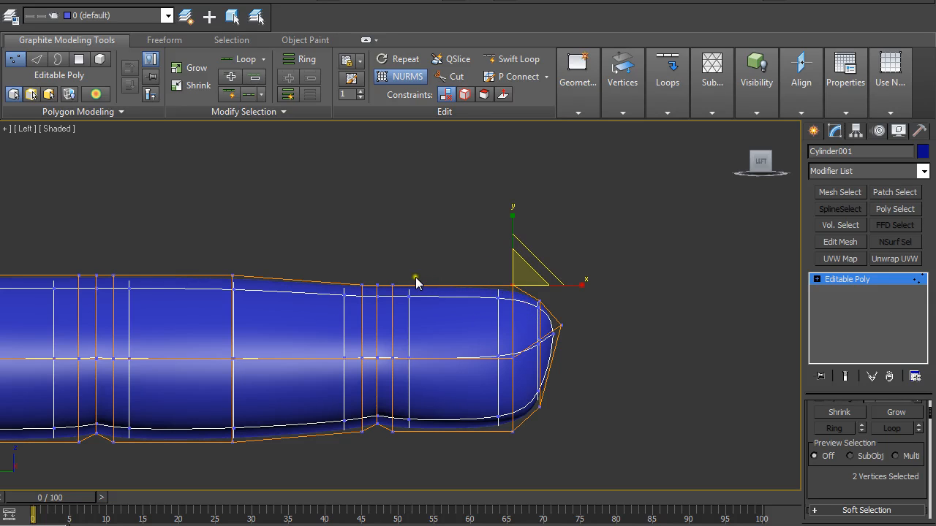
left_click_drag(513, 223, 508, 247)
left_click_drag(520, 290, 550, 322, "ctrl")
left_click_drag(524, 261, 521, 266)
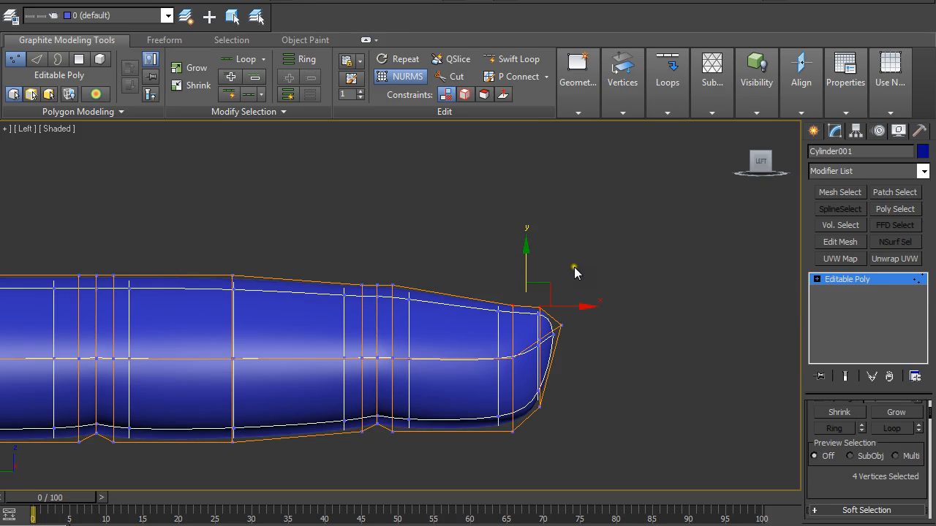
left_click(655, 286)
- Leave vertex editing and examine the smoothed finger from the side, from above and in perspective
middle_click_drag(667, 294, 595, 262, "alt")
left_click(862, 284)
left_click(530, 331)
mouse_move(530, 331)
middle_mouse_down("alt")
mouse_move(623, 305)
mouse_move(478, 316)
mouse_move(566, 310)
mouse_move(507, 316)
mouse_move(541, 331)
middle_mouse_up("alt")
middle_click_drag(447, 278, 545, 250, "alt")
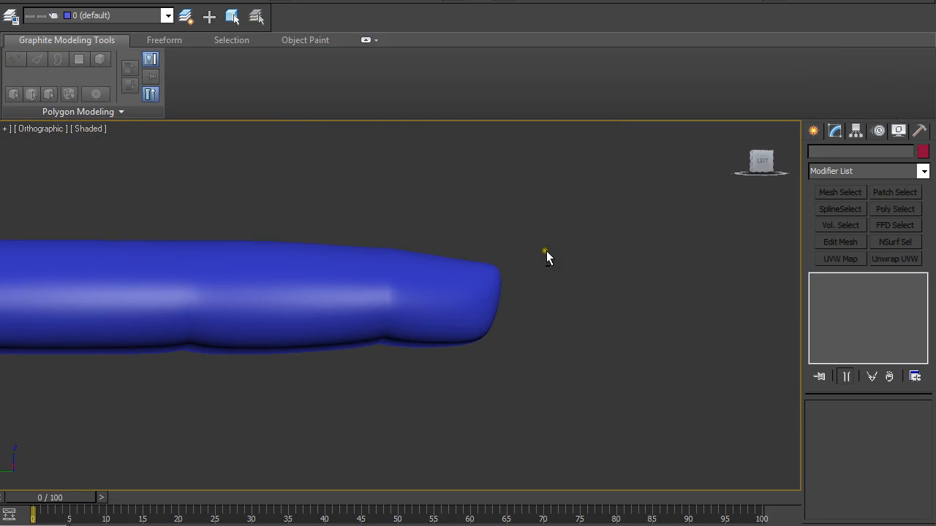
scroll(550, 262, "down", 4)
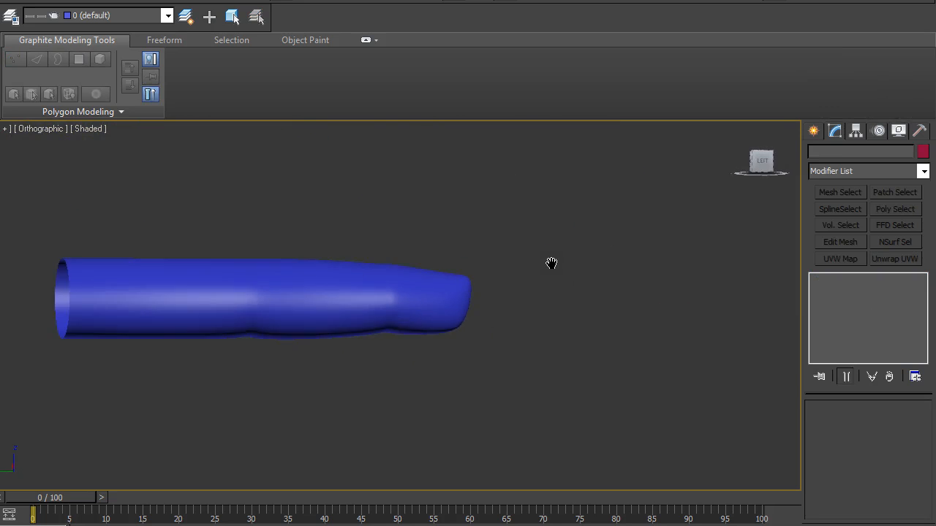
middle_click_drag(549, 263, 483, 280, "alt")
key("p")
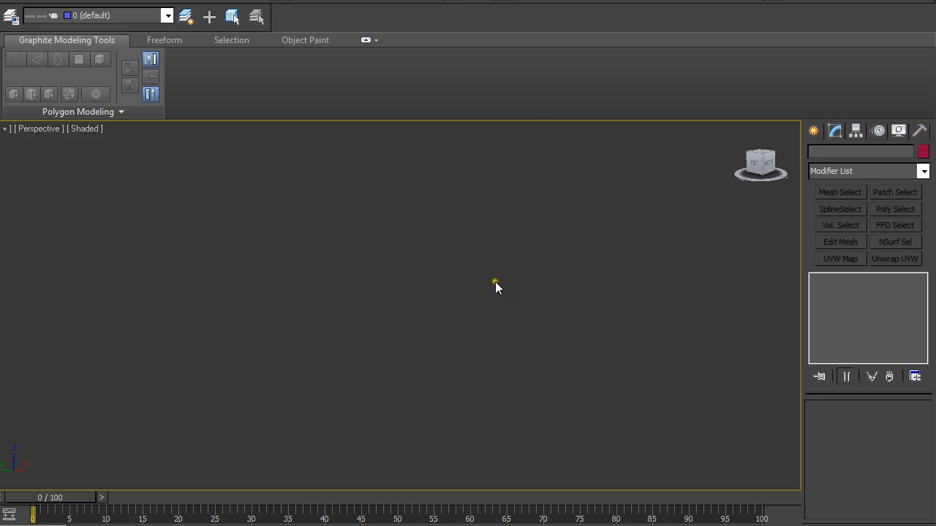
middle_click_drag(543, 299, 460, 368, "alt")
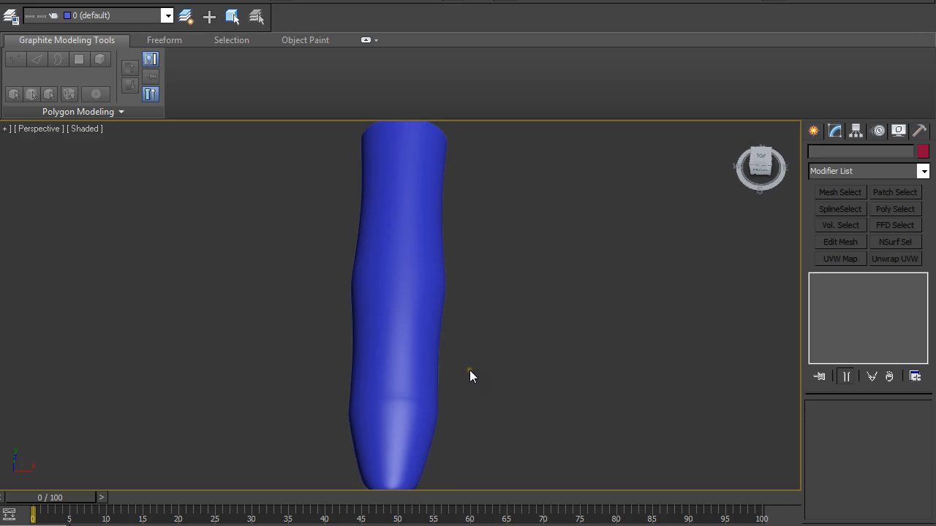
middle_click_drag(469, 371, 439, 307)
- Select the finger, turn off its NURMS subdivision, and switch to the top view
left_click(439, 307)
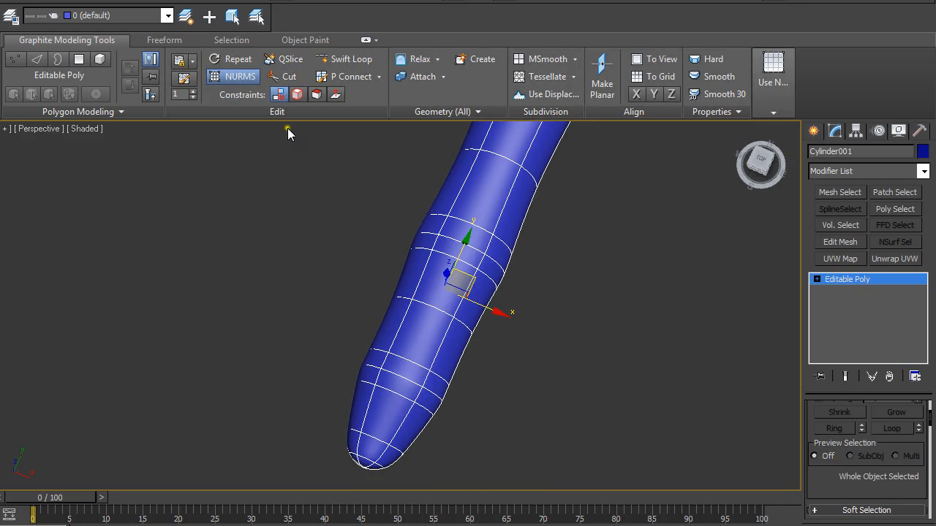
left_click(240, 76)
key("t")
scroll(470, 273, "up", 4)
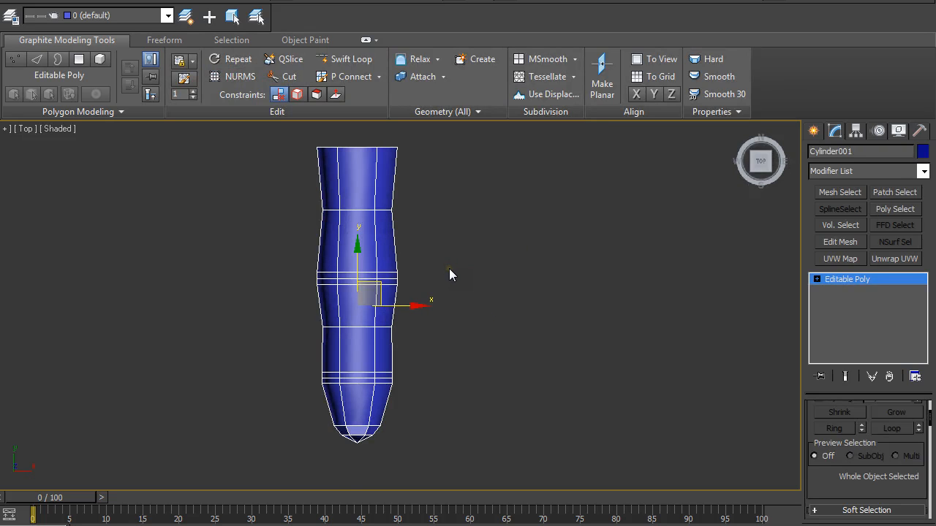
- Assign smoothing group 1 to all of the finger's polygons, then leave polygon editing and deselect the finger
key("4")
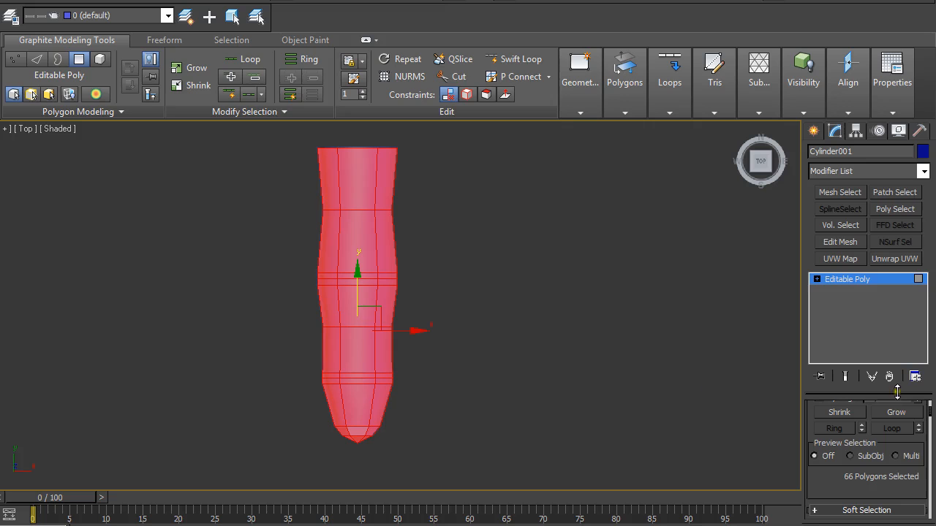
left_click_drag(930, 418, 930, 484)
left_click(860, 485)
left_click(820, 485)
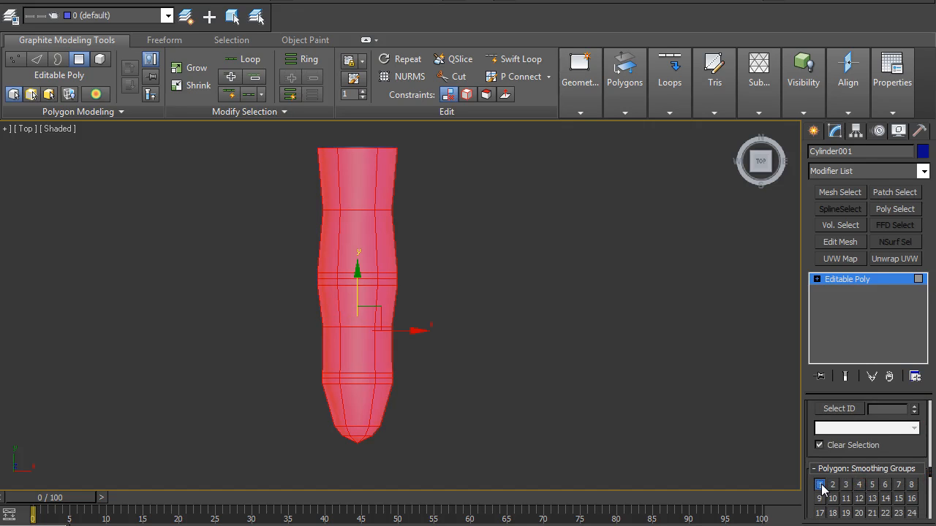
middle_click_drag(492, 377, 464, 326, "alt")
left_click(526, 314)
left_click(551, 314)
- Clone the finger sideways in the top view as instances, making three more evenly spaced fingers in a row
key("t")
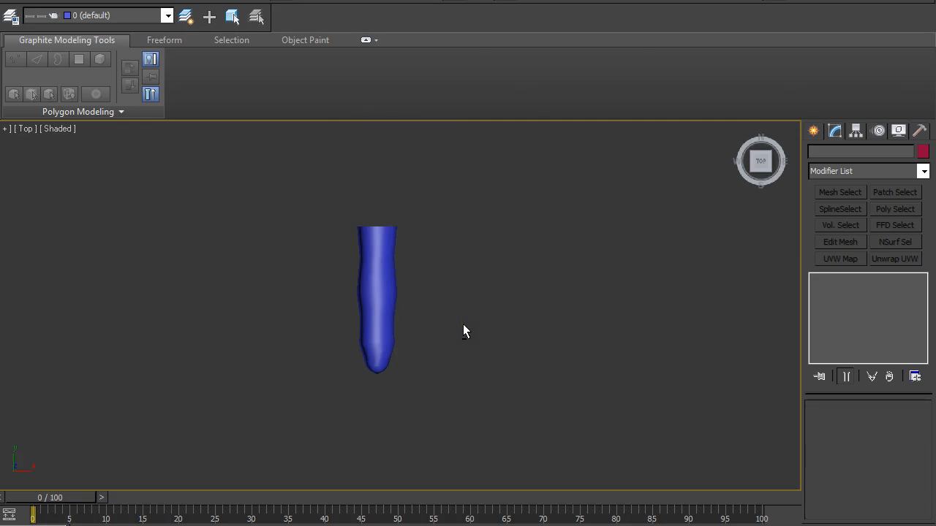
left_click(382, 293)
mouse_move(412, 330)
left_mouse_down("shift")
mouse_move(485, 333)
mouse_move(465, 336)
left_mouse_up("shift")
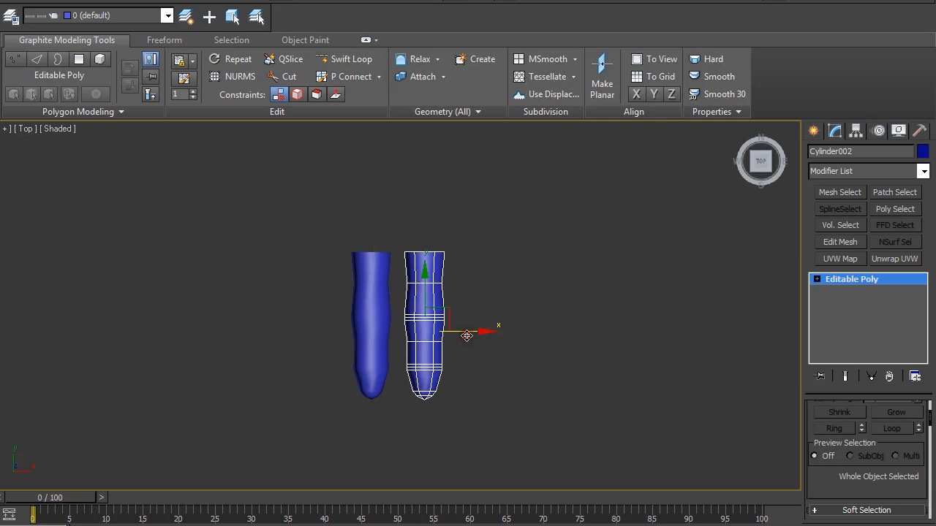
left_click(403, 228)
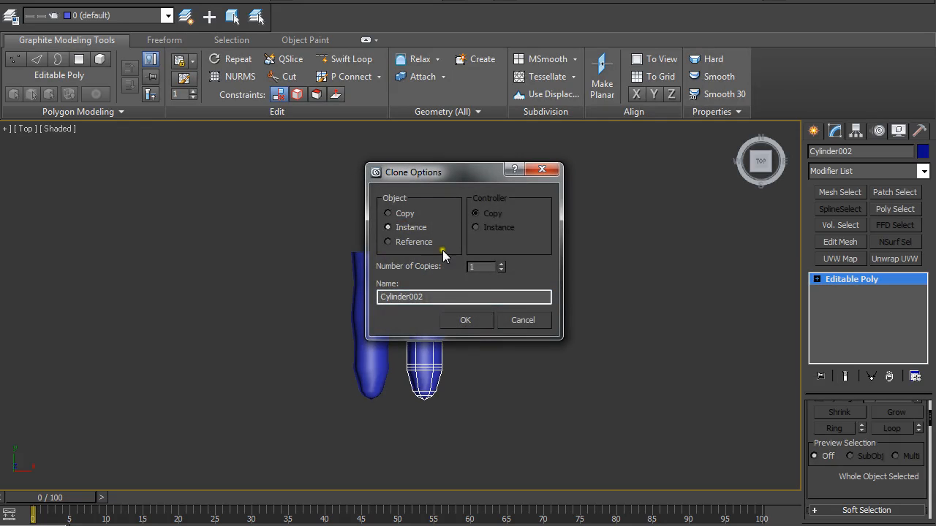
left_click(480, 322)
scroll(480, 315, "up", 3)
middle_click_drag(480, 309, 432, 317)
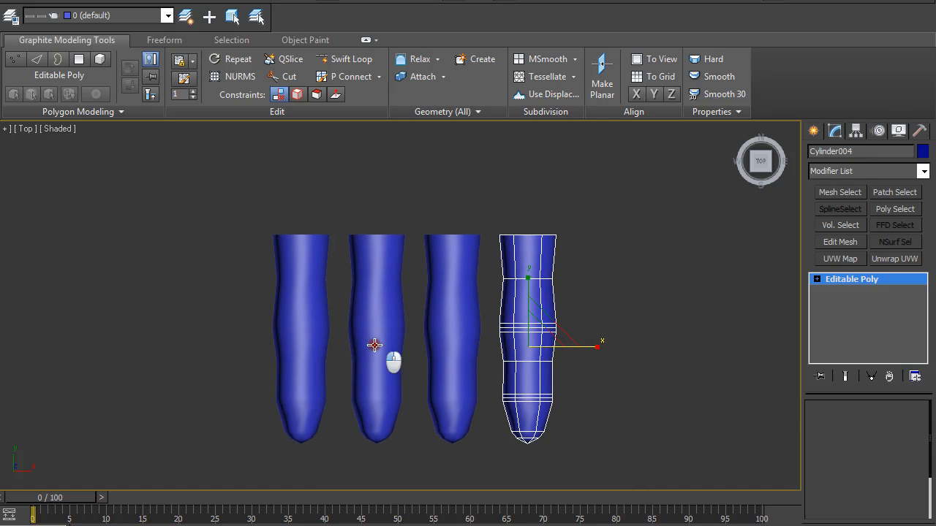
- Enlarge and lengthen the second finger as the middle finger, and move it along Y so its tip extends past the others
left_click(374, 345)
left_click_drag(386, 334, 389, 330)
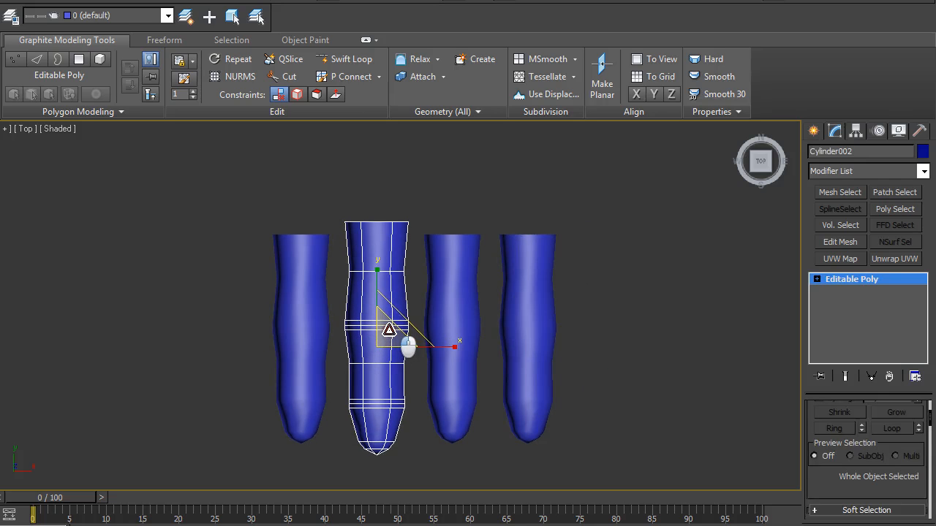
key("w")
left_click_drag(375, 297, 376, 316)
key("r")
left_click_drag(389, 354, 383, 361)
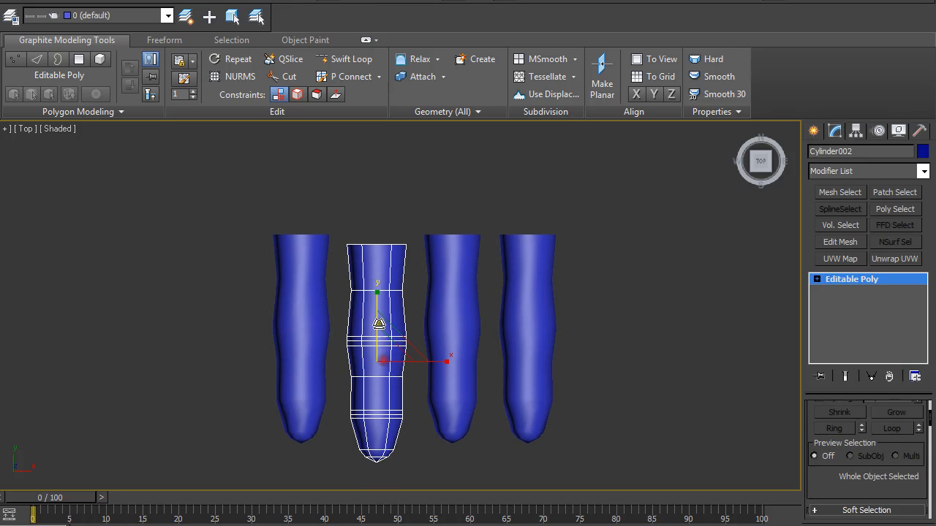
left_click_drag(377, 295, 378, 318)
key("w")
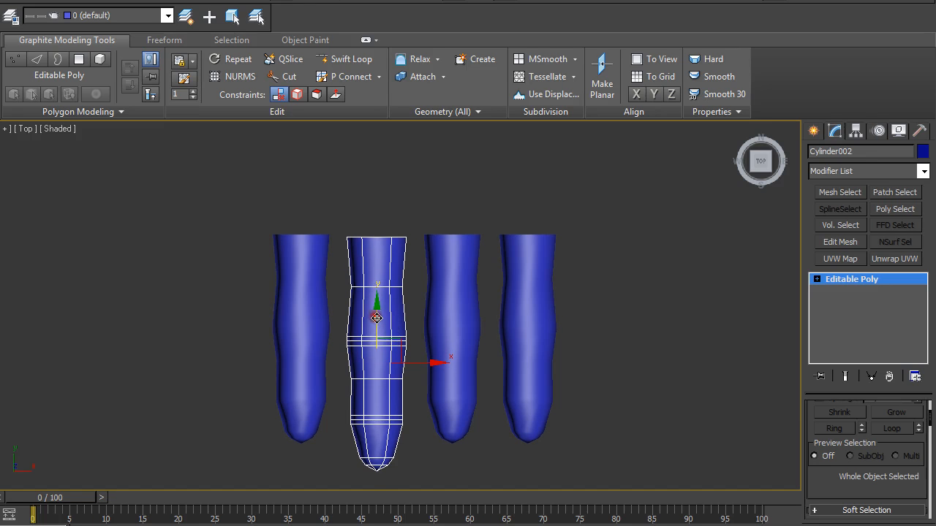
middle_click_drag(425, 351, 404, 341)
- Lengthen the third finger slightly along Y, and shrink the fourth finger into a pinky set farther back from the other fingertips
left_click(432, 340)
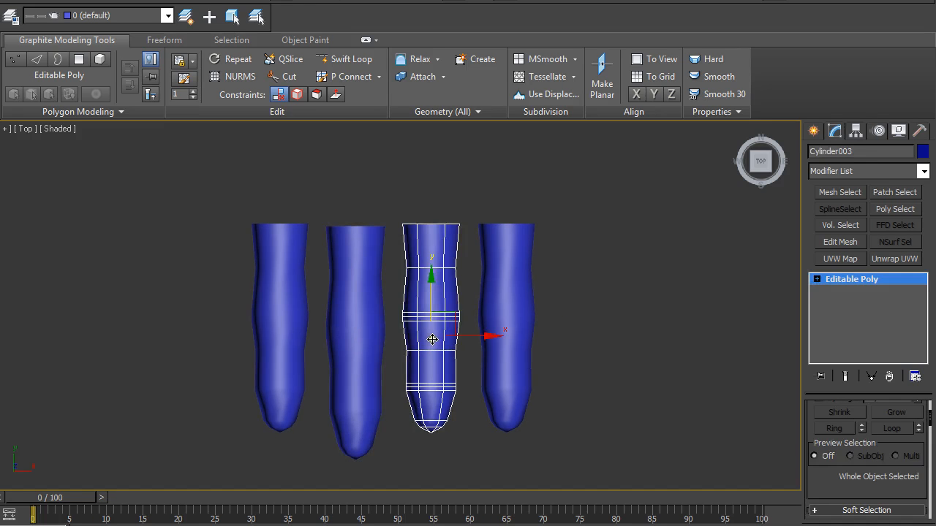
key("r")
mouse_move(432, 263)
left_mouse_down()
mouse_move(444, 272)
mouse_move(433, 266)
left_mouse_up()
left_click(516, 292)
left_click_drag(514, 329, 524, 279)
key("w")
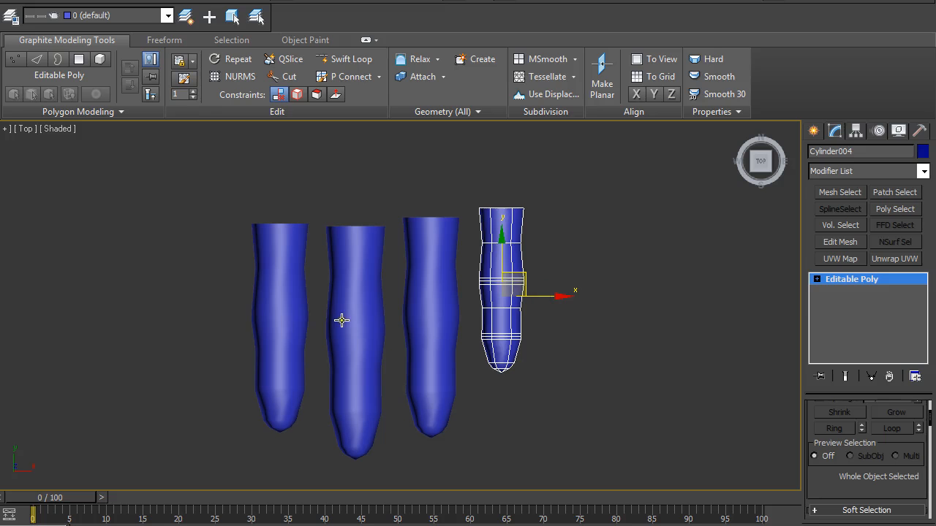
- Shift the first finger slightly back along Y and clone it once on its outer side to start the thumb
left_click(295, 319)
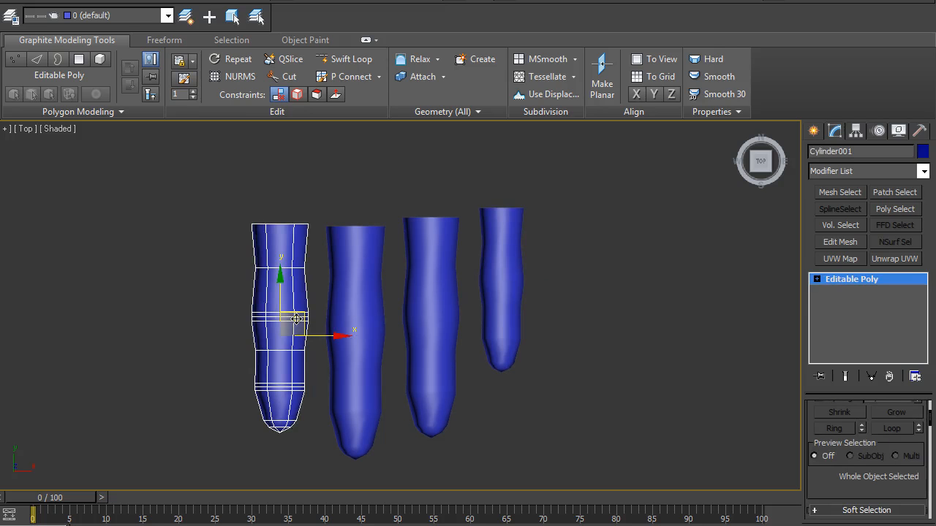
middle_click_drag(296, 319, 354, 319)
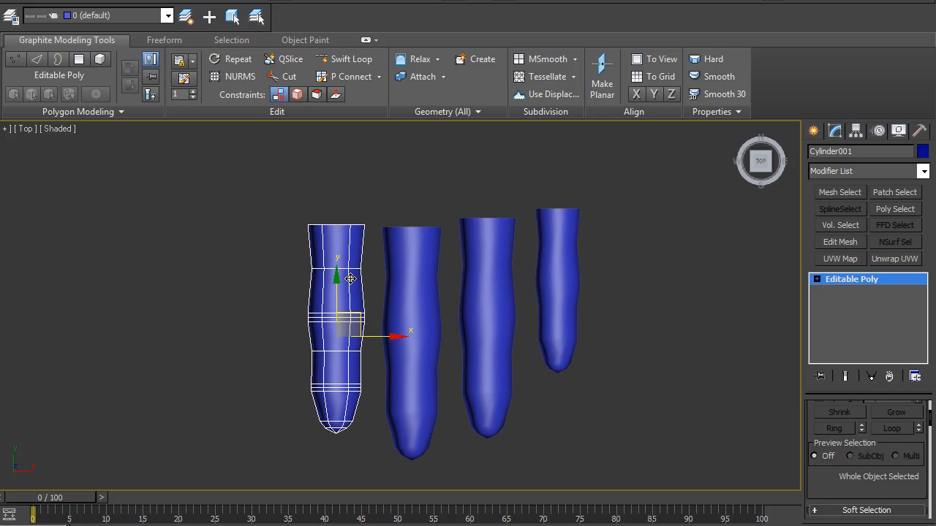
left_click(417, 313)
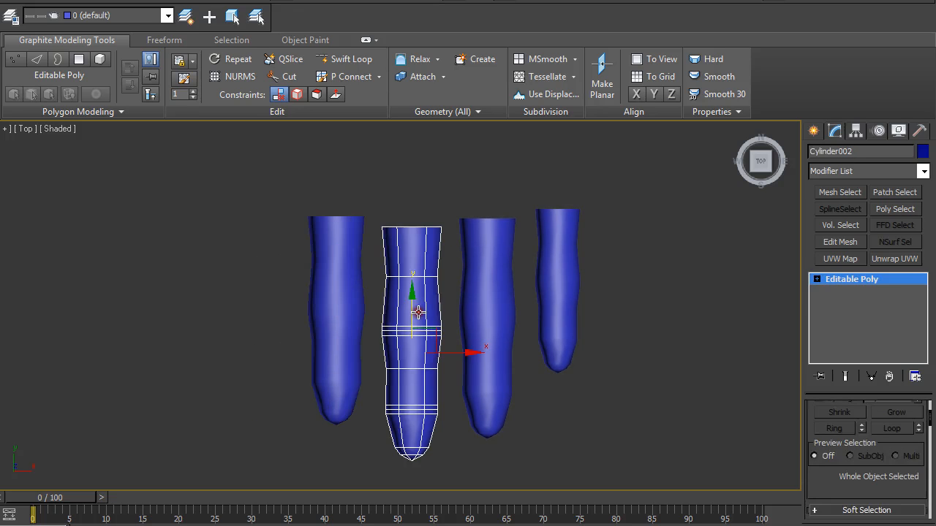
left_click(335, 304)
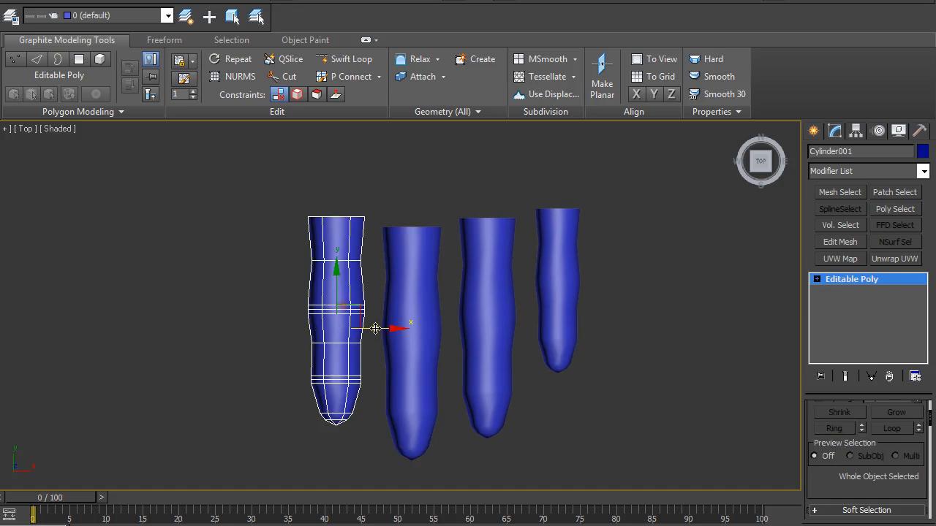
left_click_drag(377, 322, 266, 314, "shift")
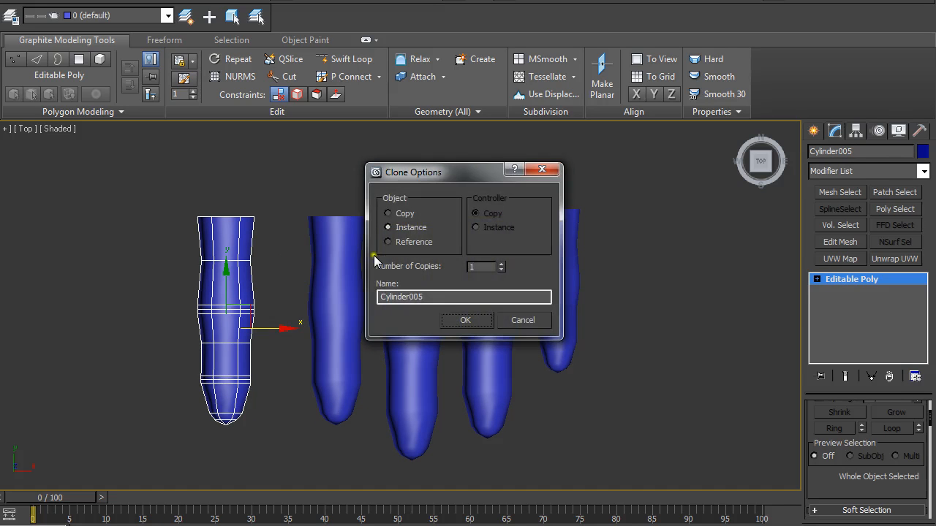
left_click(459, 321)
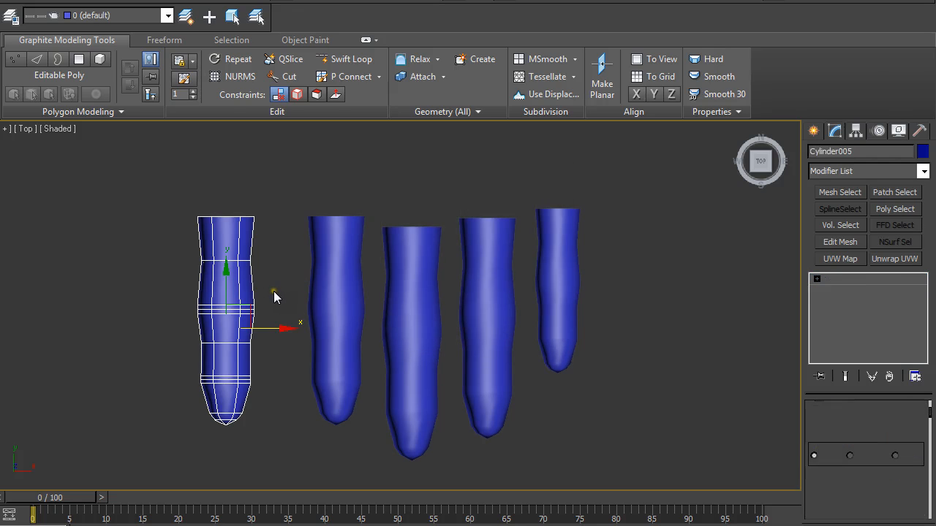
- Delete the polygons of the thumb copy's base segment so only the outer segments remain, and leave polygon editing
key("4")
left_click_drag(139, 193, 274, 315)
key("Delete")
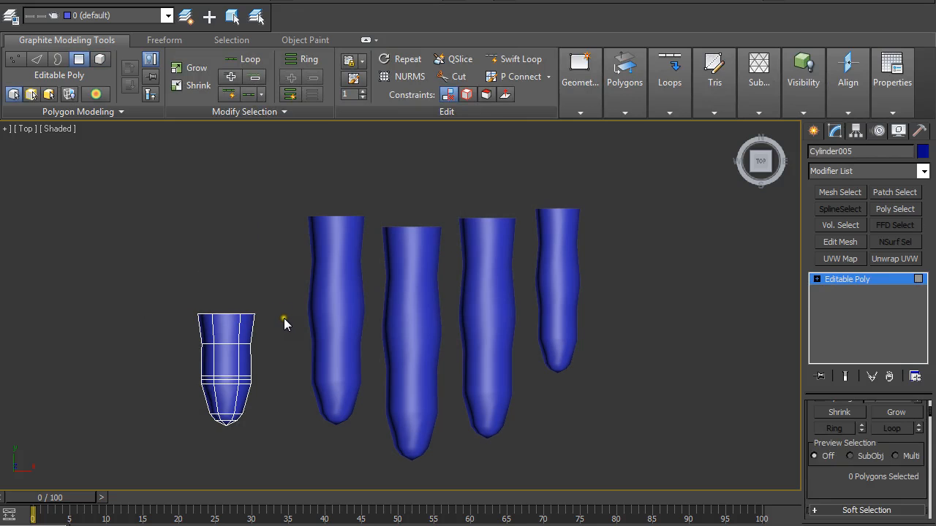
left_click(824, 281)
- Move the shortened thumb back along Y and closer to the index finger, so it sits behind the finger row
left_click_drag(236, 294, 235, 163)
left_click_drag(271, 198, 299, 178)
scroll(301, 202, "down", 2)
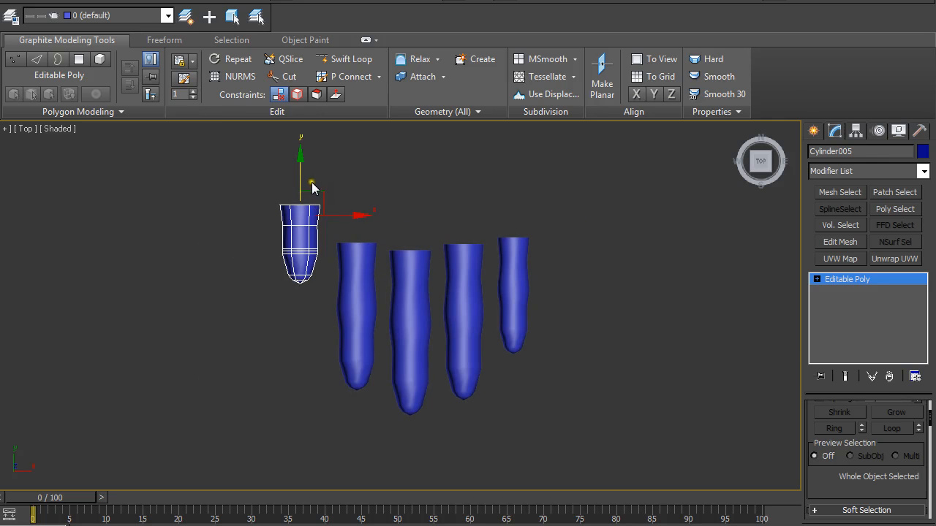
left_click_drag(300, 175, 300, 172)
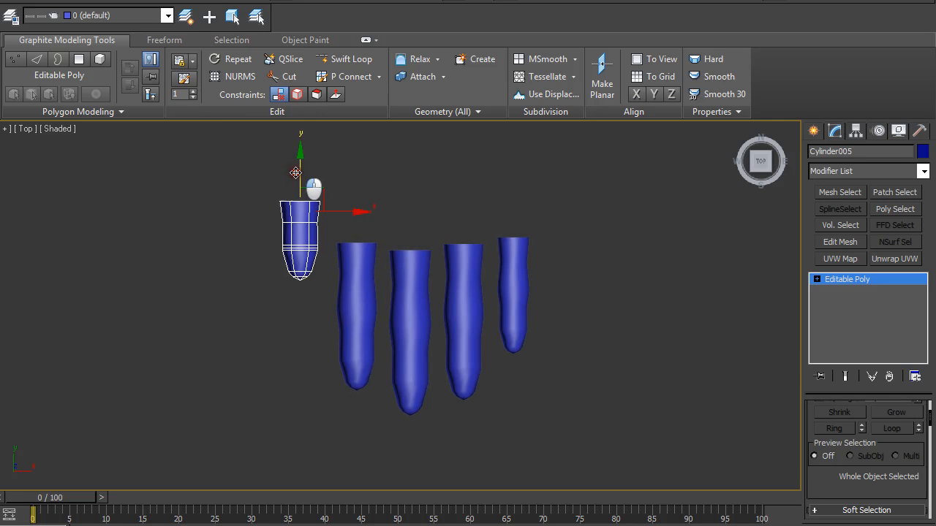
middle_click_drag(403, 198, 399, 225)
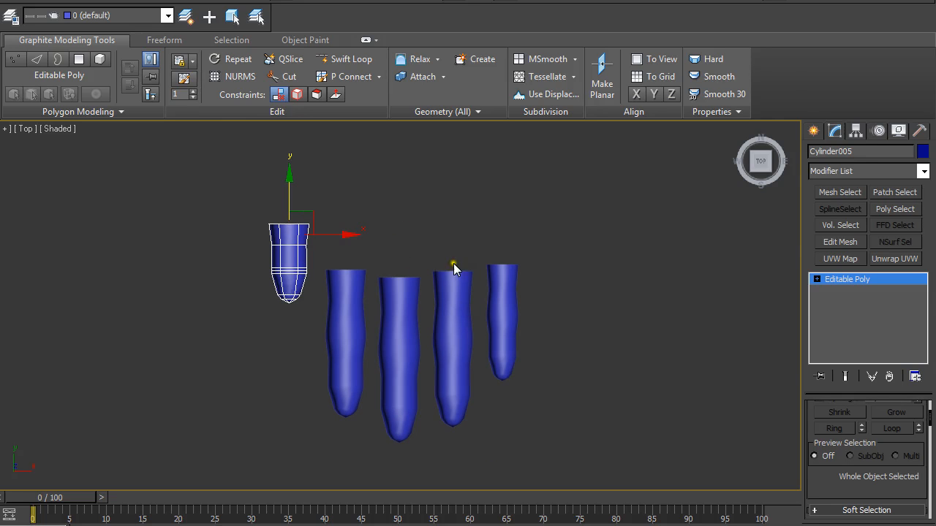
- Stagger the finger bases by moving the pinky back along Y, and the ring and middle fingers back slightly
left_click(517, 311)
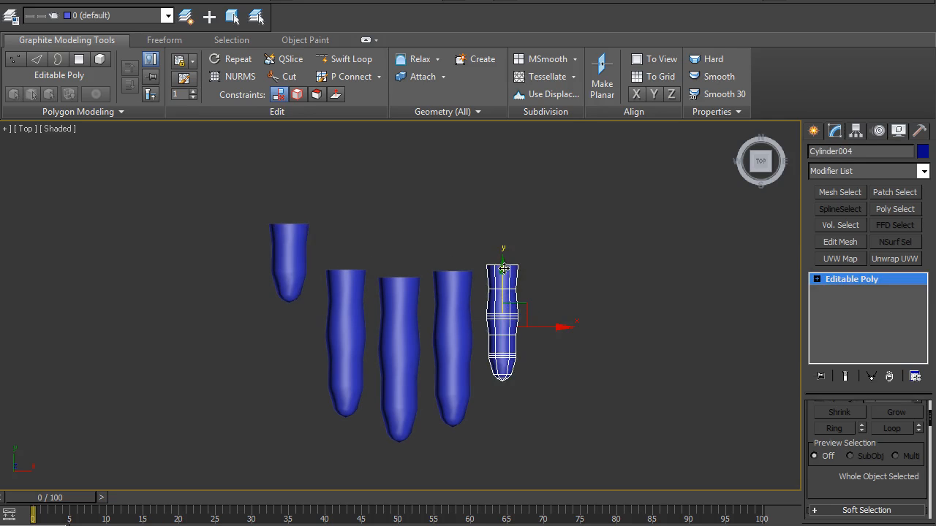
left_click_drag(521, 285, 522, 273)
left_click(460, 294)
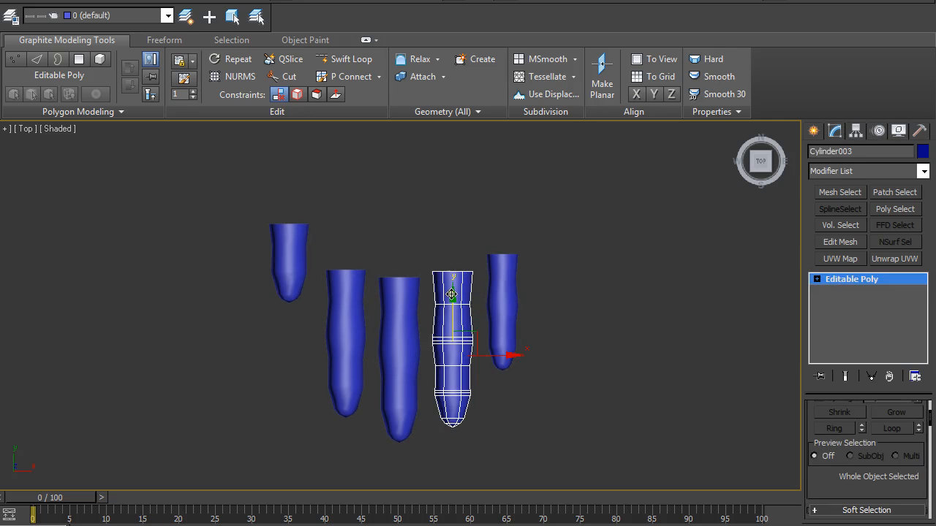
left_click_drag(453, 295, 453, 291)
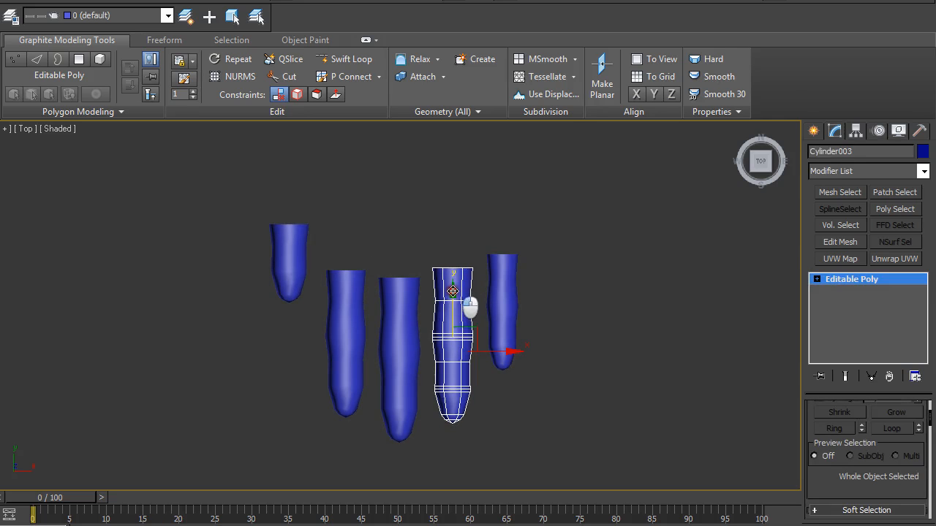
left_click(417, 302)
left_click_drag(397, 313, 397, 313)
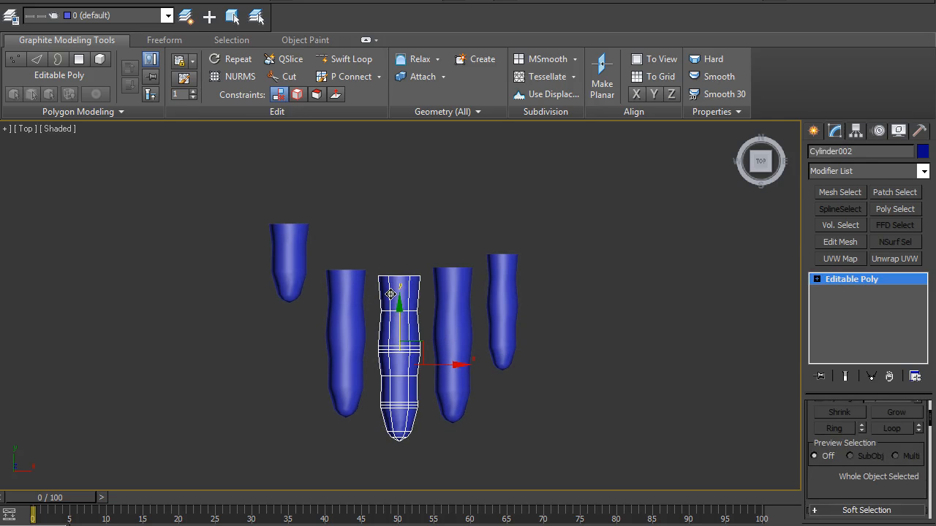
- Fan out the fingers in the top view by rotating the pinky and ring finger 5 degrees and the index finger slightly the opposite way
key("f")
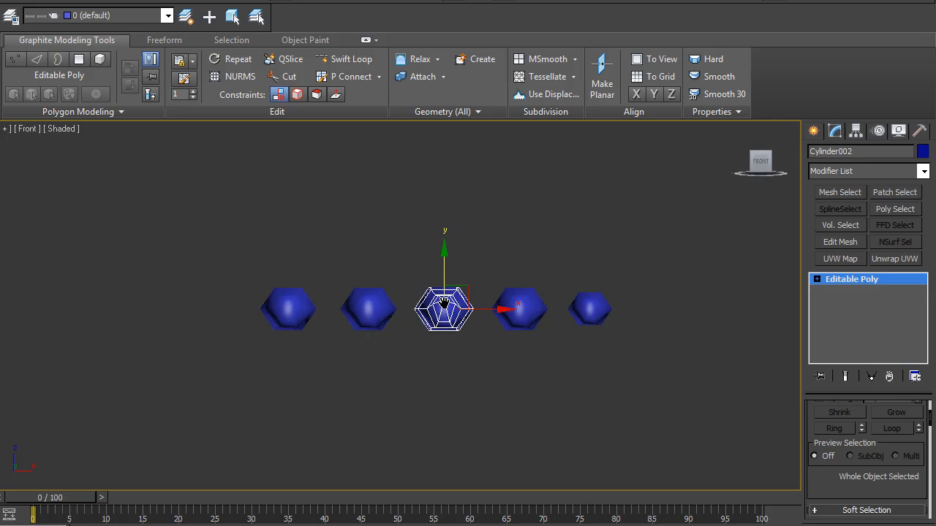
key("t")
left_click(524, 321)
key("e")
left_click_drag(571, 341, 576, 343)
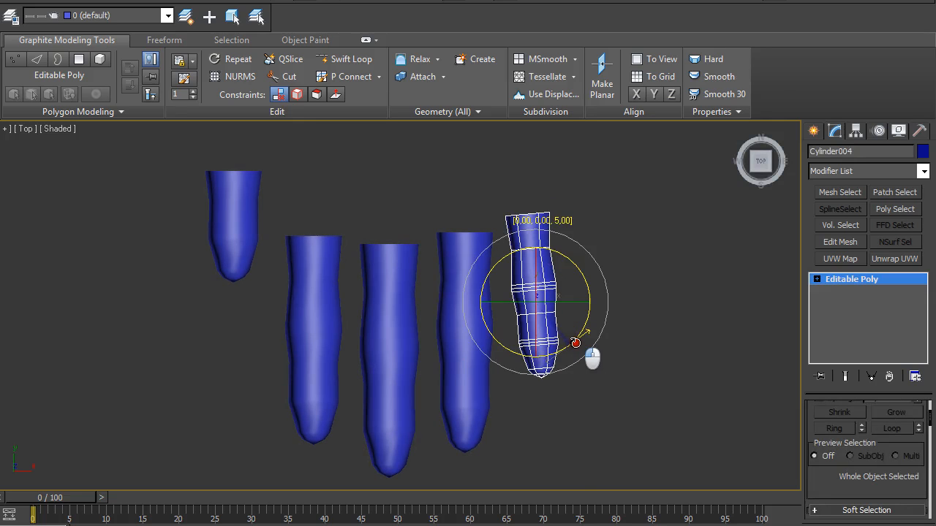
left_click(483, 378)
left_click_drag(502, 388, 508, 392)
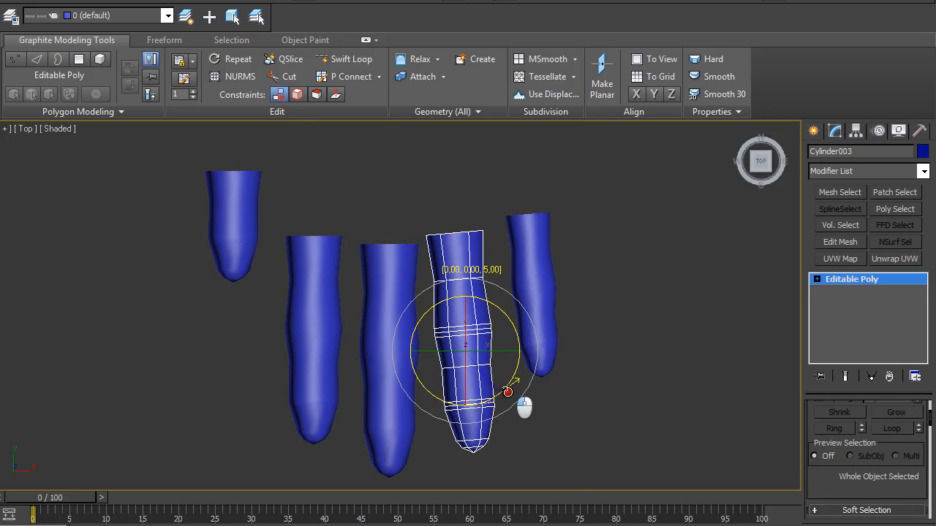
left_click(328, 376)
left_click_drag(347, 393, 342, 398)
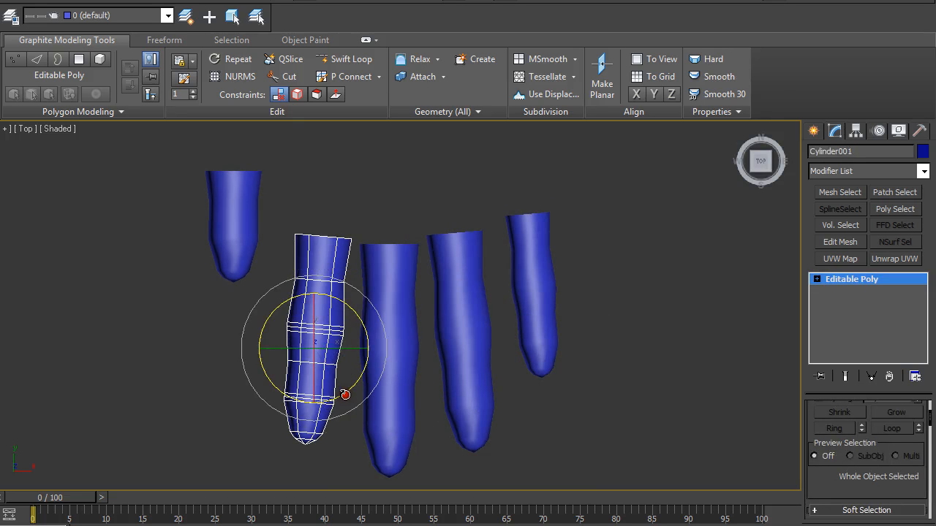
- Rotate the thumb strongly outward from the index finger in the top view, and shift it slightly toward the hand
left_click(219, 226)
left_click_drag(269, 231, 268, 254)
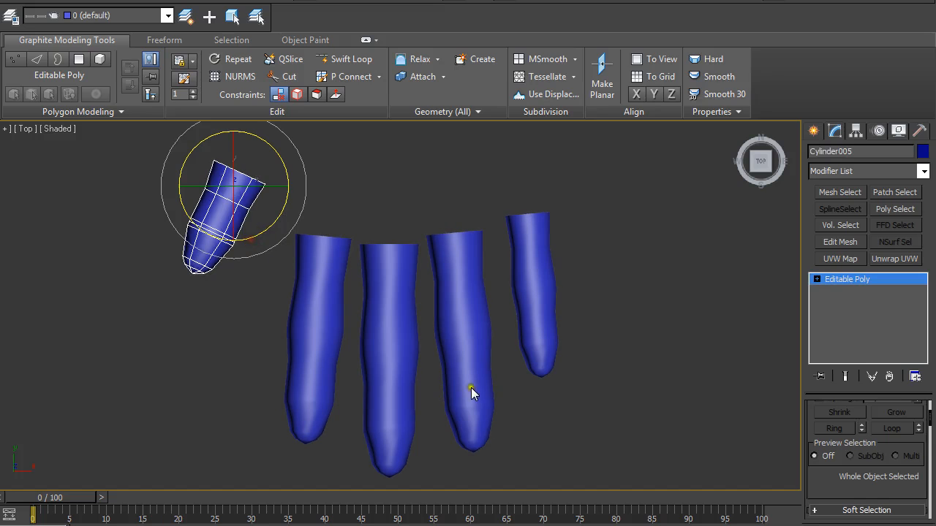
left_click(657, 347)
left_click(261, 201)
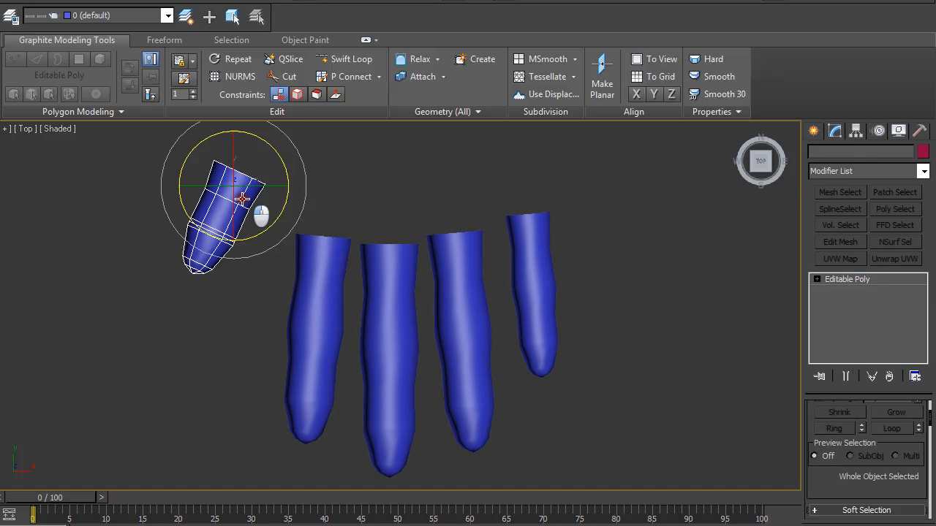
key("w")
left_click_drag(289, 197, 299, 199)
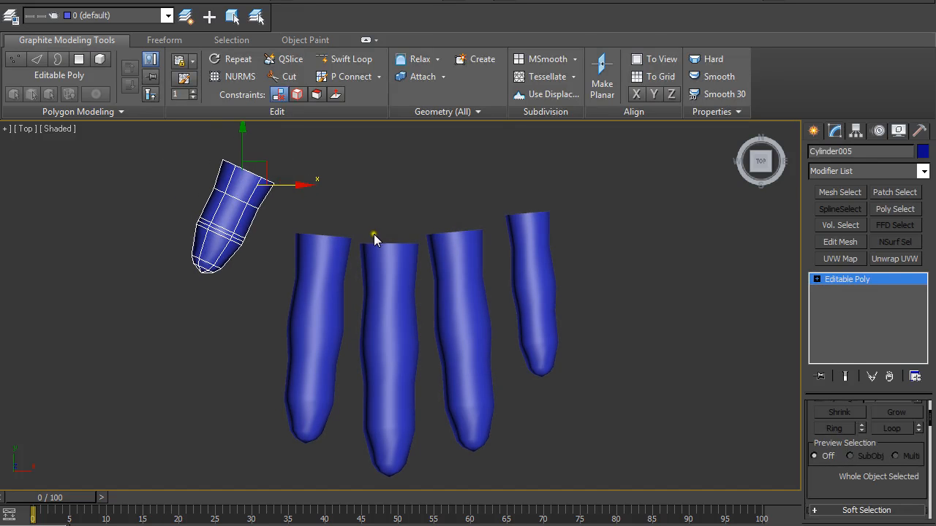
- Lower the thumb and, by a smaller amount, the index finger below the middle finger in the front view
key("f")
left_click_drag(297, 256, 293, 284)
left_click(365, 314)
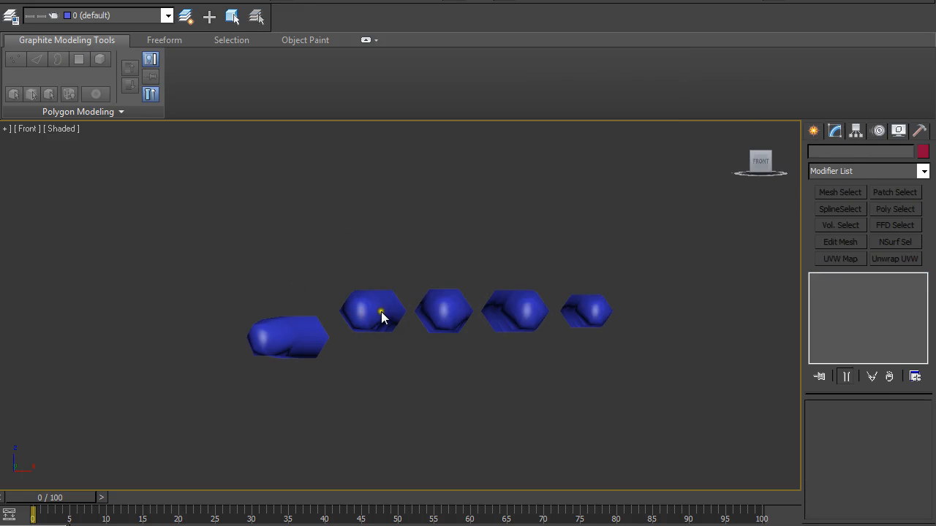
left_click(381, 312)
left_click_drag(367, 276, 366, 287)
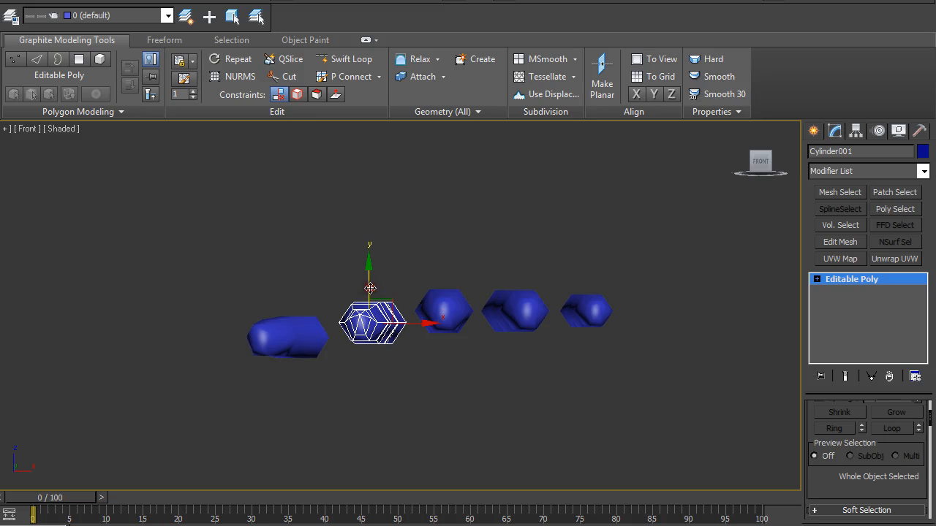
- Complete the arch of the hand in the front view by lowering the pinky, the ring finger slightly, and the thumb a bit more
left_click(586, 314)
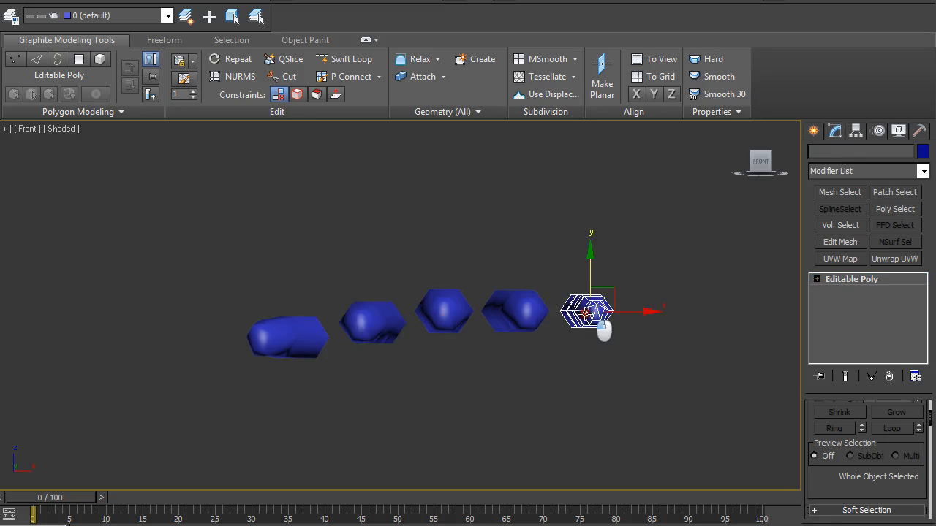
left_click_drag(591, 273, 592, 299)
left_click(518, 309)
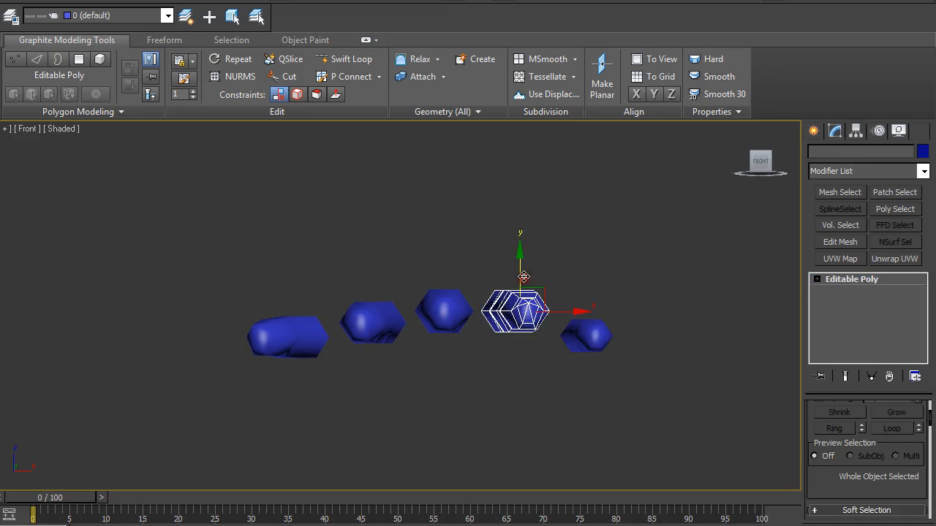
left_click_drag(533, 294, 532, 306)
left_click(287, 337)
left_click_drag(298, 302, 297, 317)
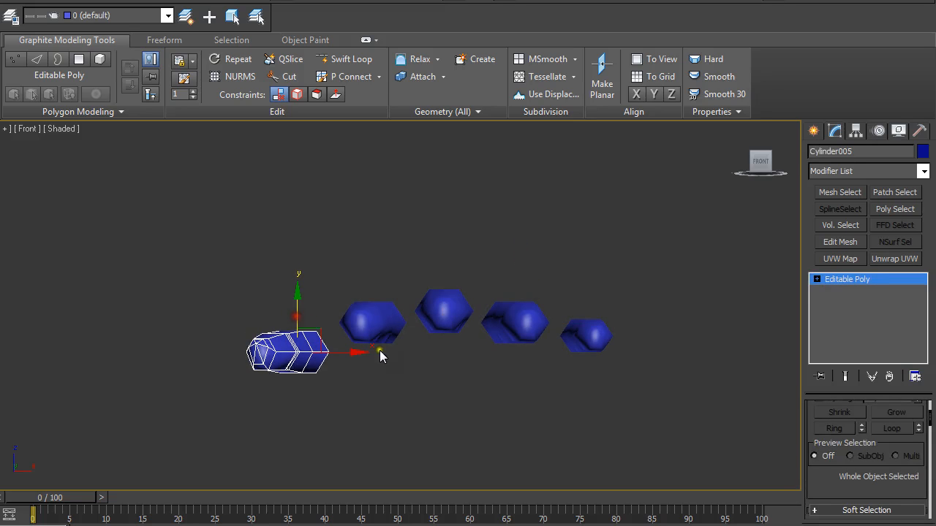
- Set the rotation reference coordinate system to Local, and roll the pinky and the ring finger slightly in the front view to follow the arch
scroll(604, 400, "up", 4)
middle_click_drag(602, 392, 546, 376)
scroll(548, 376, "down", 2)
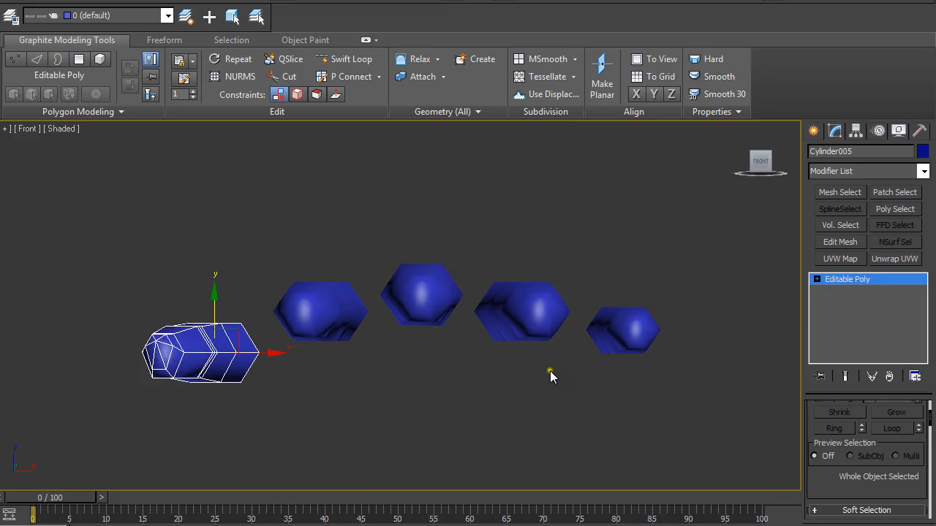
left_click(630, 331)
key("e")
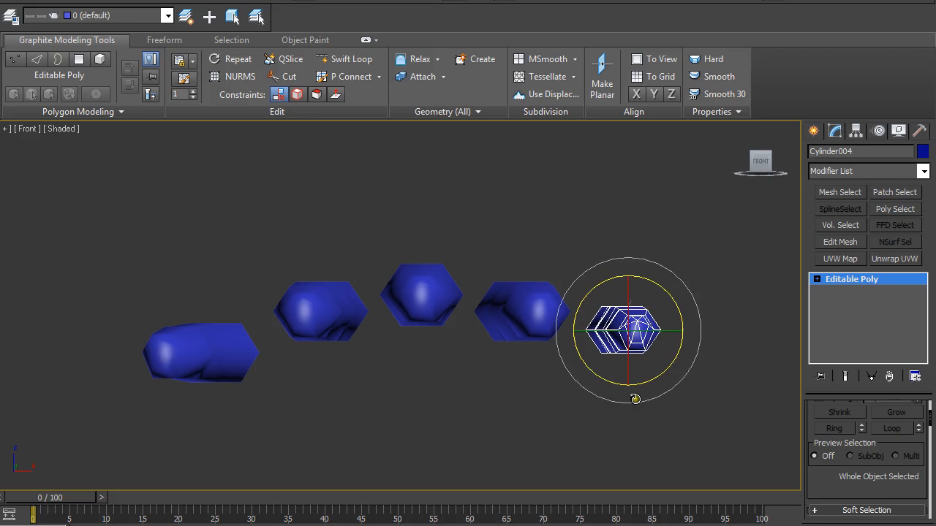
left_click(358, 1)
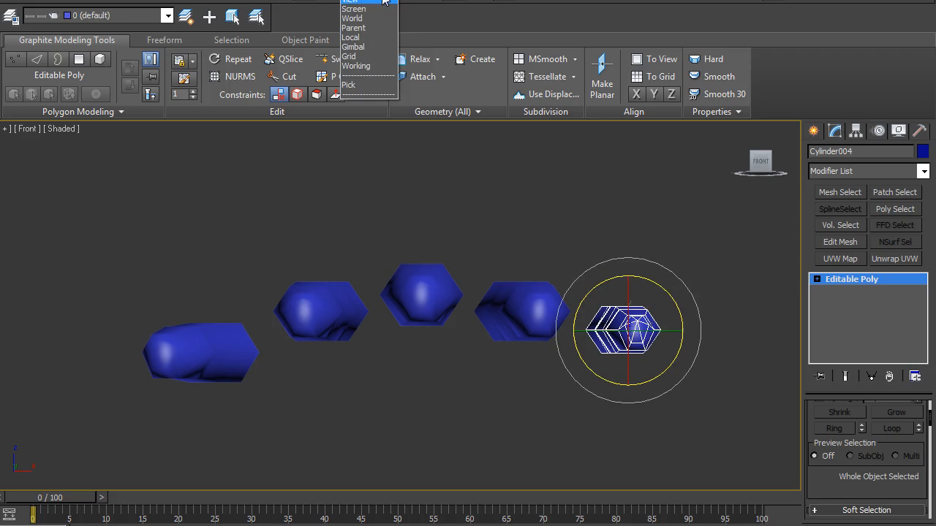
left_click(381, 35)
left_click_drag(674, 313, 688, 323)
left_click(554, 325)
left_click_drag(578, 294, 592, 311)
- Roll the index finger and the thumb slightly in the front view, opposite to the ring finger and pinky
left_click(314, 313)
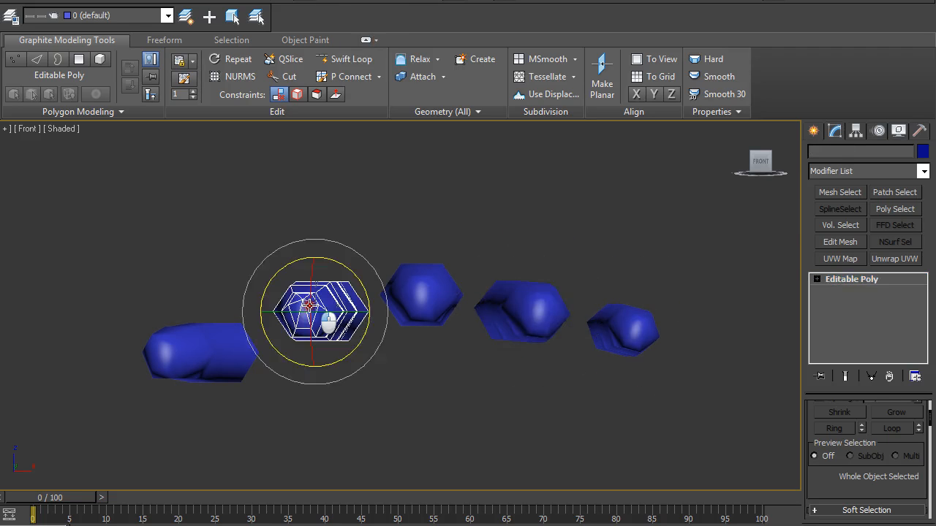
left_click_drag(278, 305, 281, 309)
left_click(197, 358)
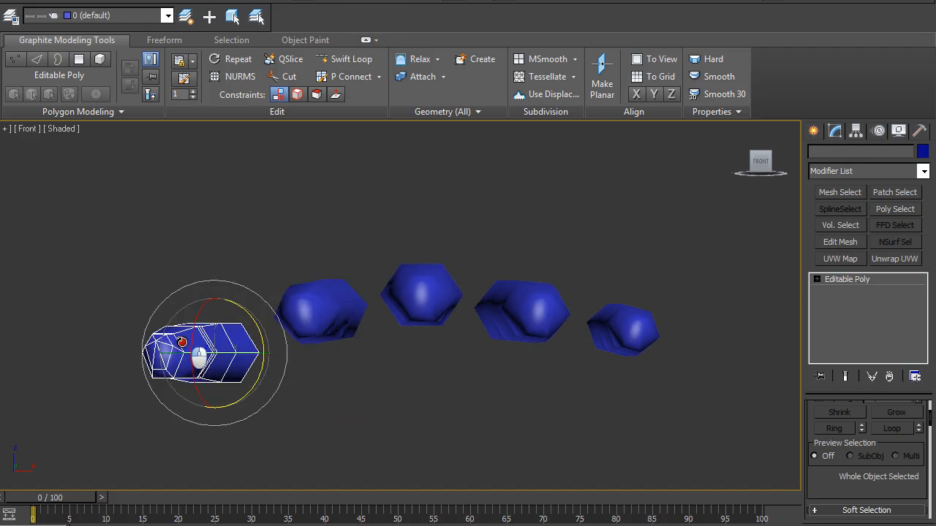
mouse_move(246, 336)
left_mouse_down()
mouse_move(273, 353)
mouse_move(273, 338)
mouse_move(255, 325)
left_mouse_up()
left_click(494, 233)
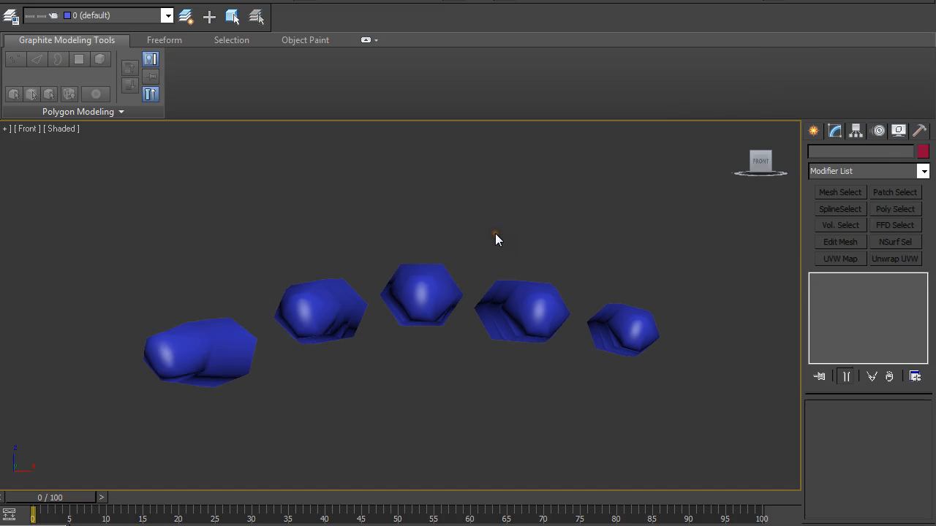
- Make the instanced index and middle fingers unique in the top view
key("t")
scroll(524, 326, "down", 2)
left_click_drag(578, 391, 375, 274)
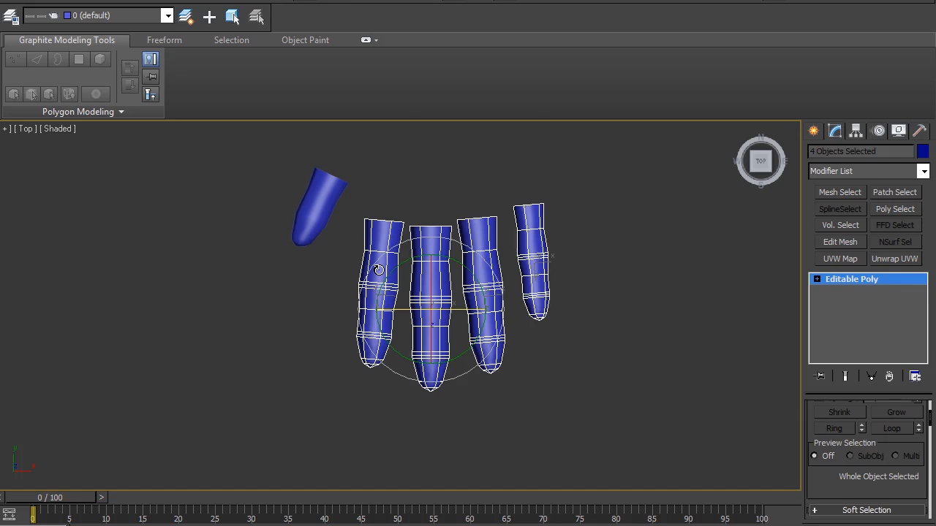
left_click(578, 342)
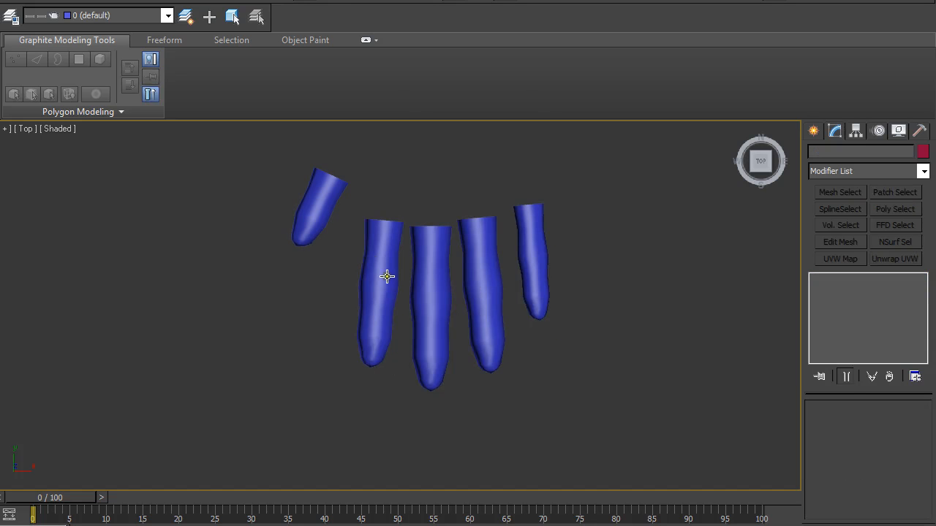
left_click(391, 277)
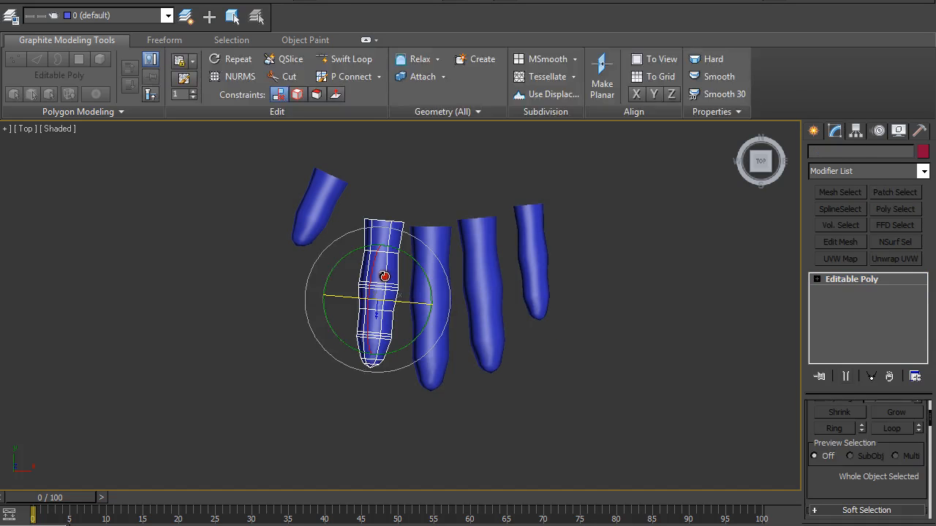
left_click(871, 376)
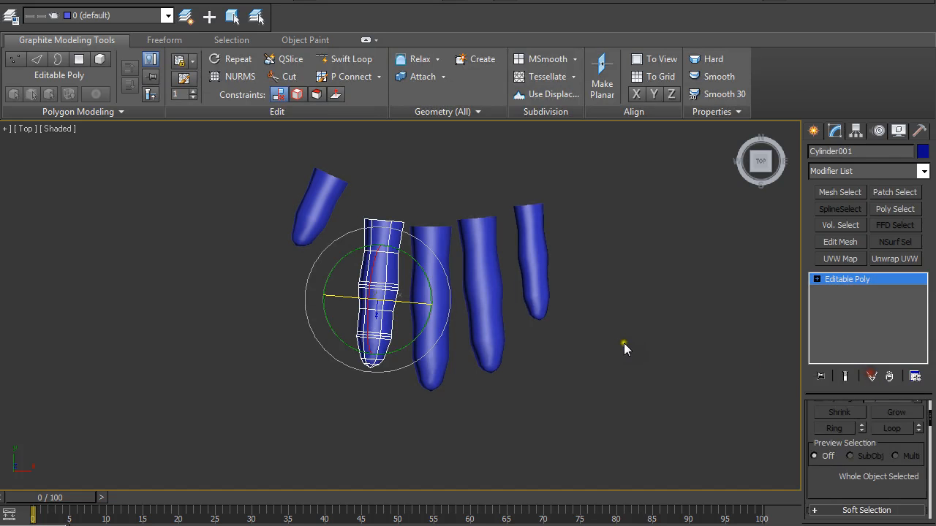
left_click(440, 380)
left_click(867, 377)
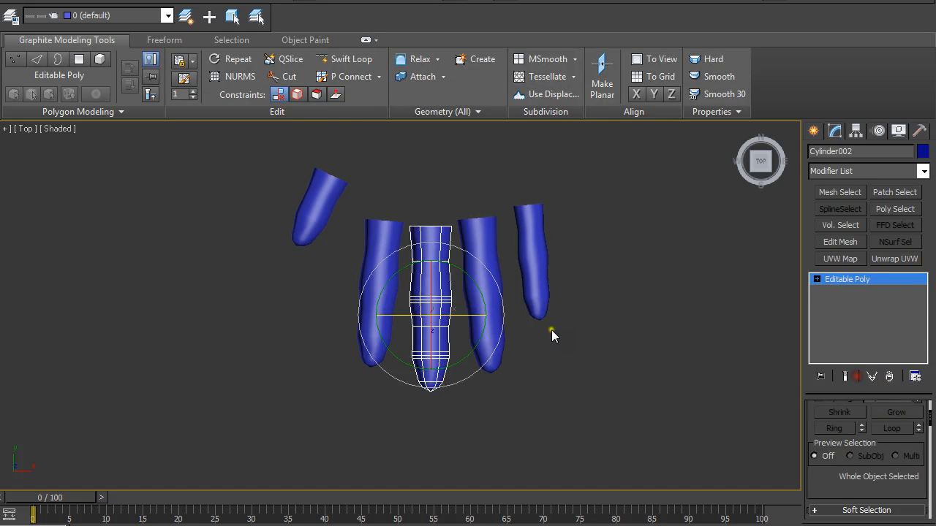
left_click(485, 358)
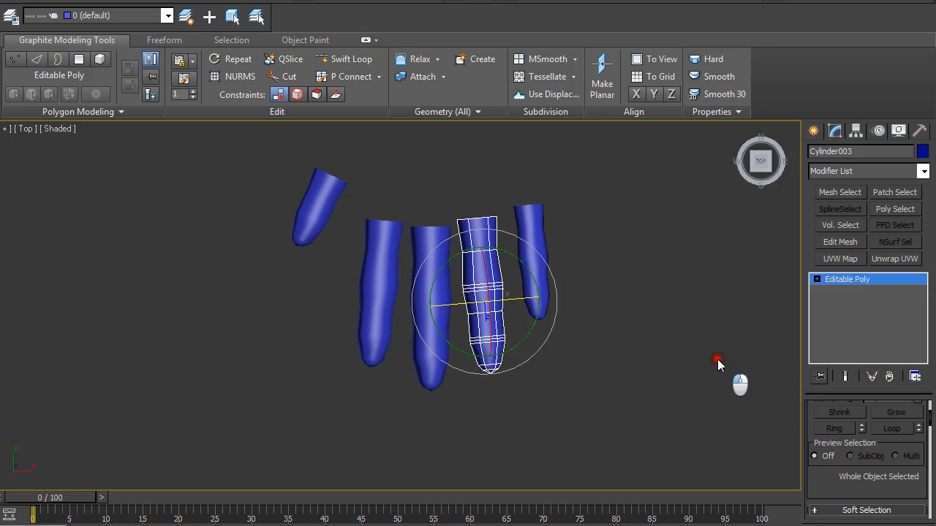
left_click(716, 358)
- Attach the pinky, ring finger, index finger and thumb to the middle finger as one Editable Poly object
left_click(449, 300)
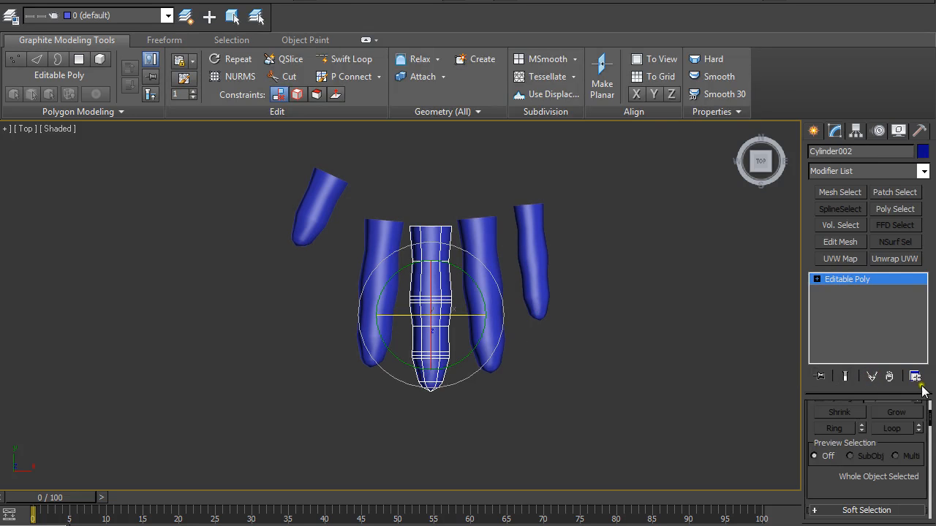
left_click_drag(931, 415, 932, 446)
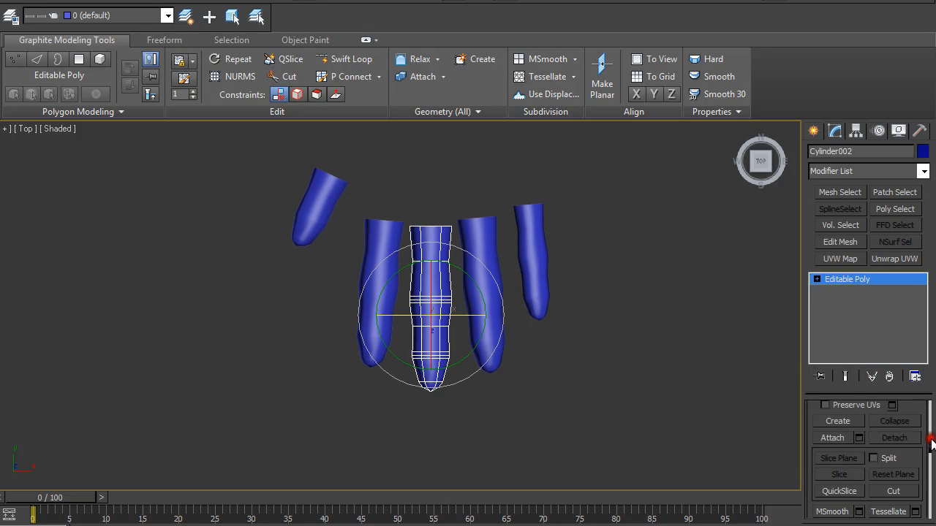
left_click(832, 438)
left_click(547, 276)
left_click(486, 271)
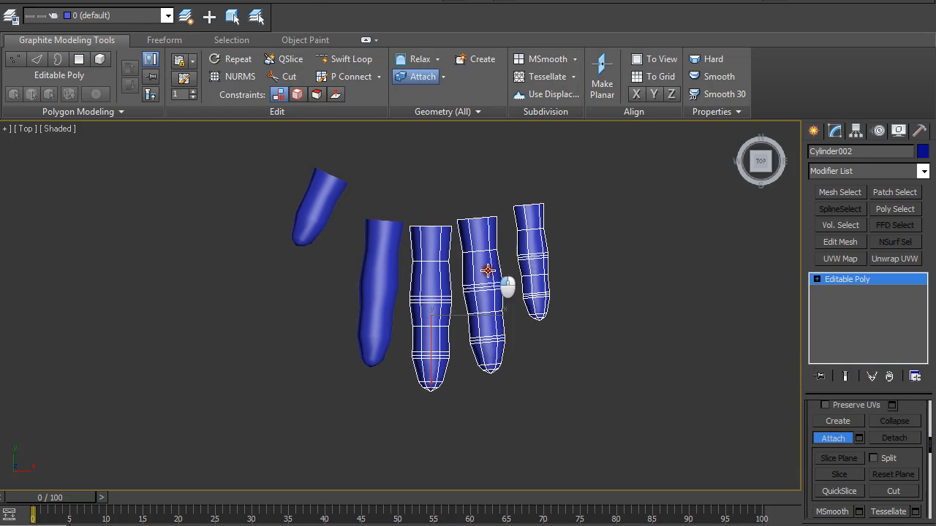
left_click(379, 271)
left_click(338, 191)
right_click(656, 322)
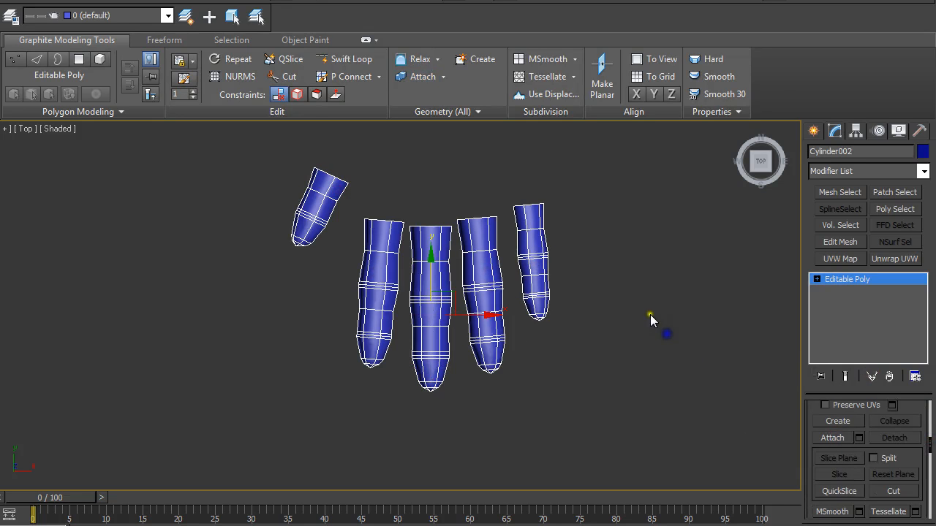
left_click(647, 313)
- Enter edge editing on the combined mesh and look through the loop and edge tools for the Bridge command
key("f")
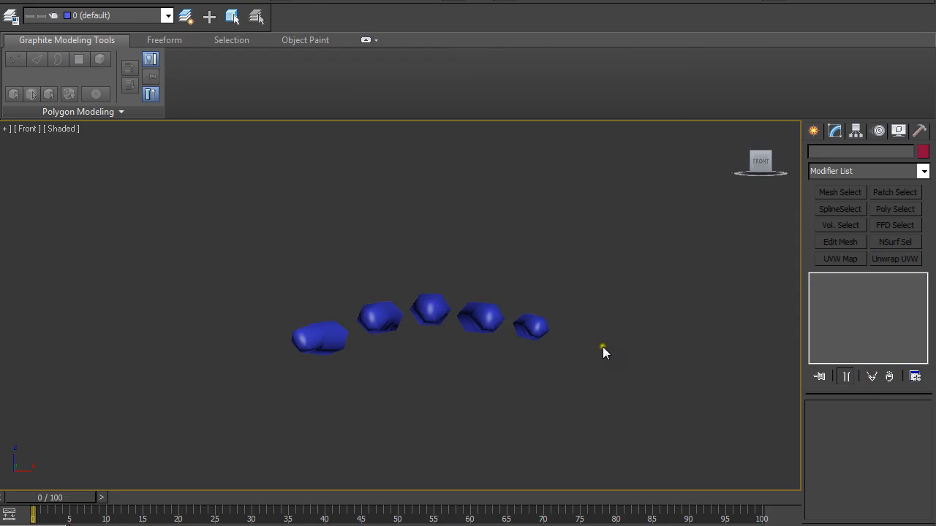
scroll(604, 346, "up", 5)
left_click(494, 304)
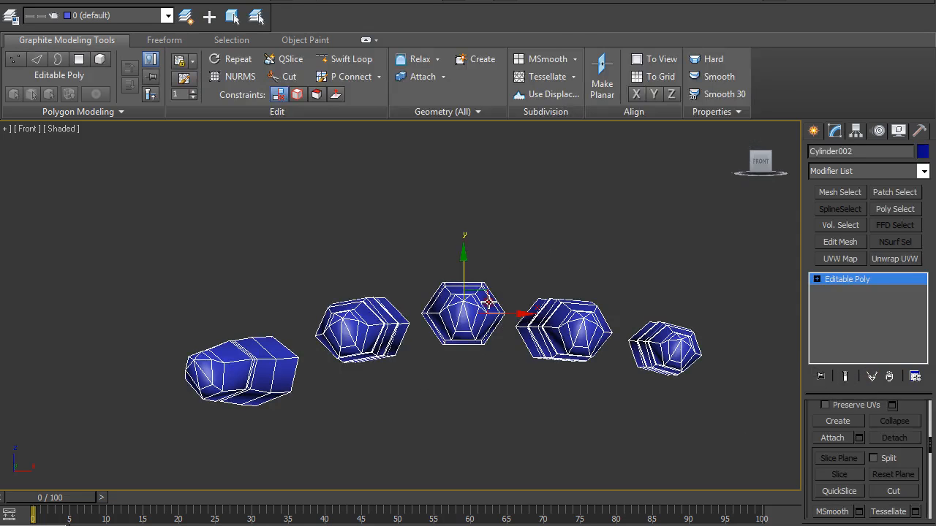
key("2")
middle_click_drag(512, 296, 560, 299, "alt")
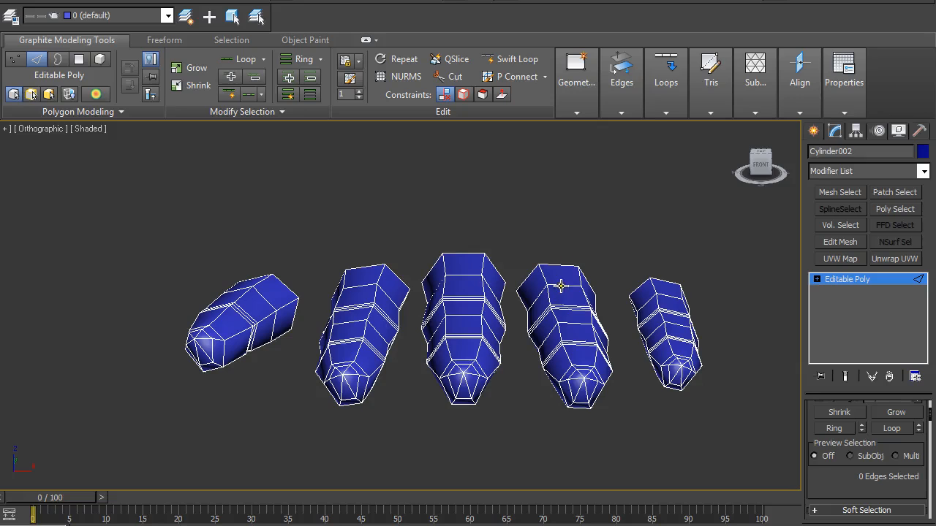
left_click(661, 115)
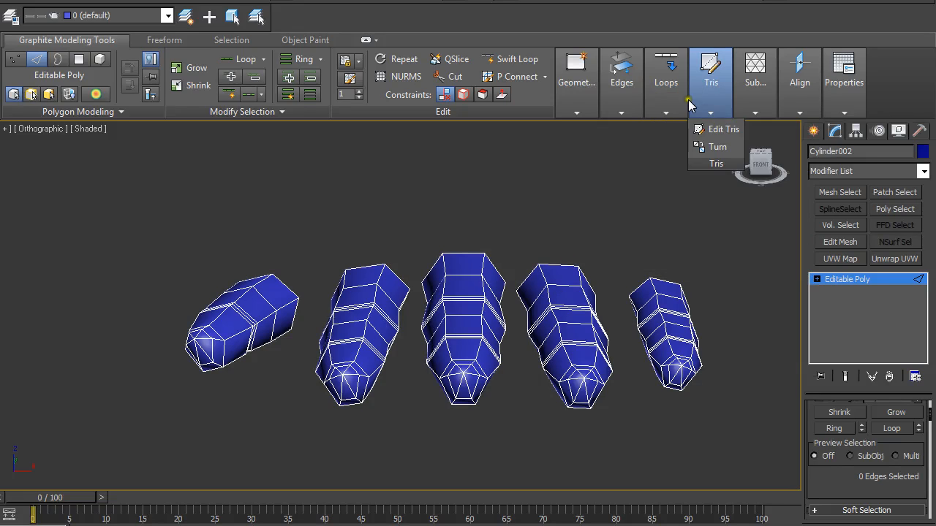
mouse_move(621, 113)
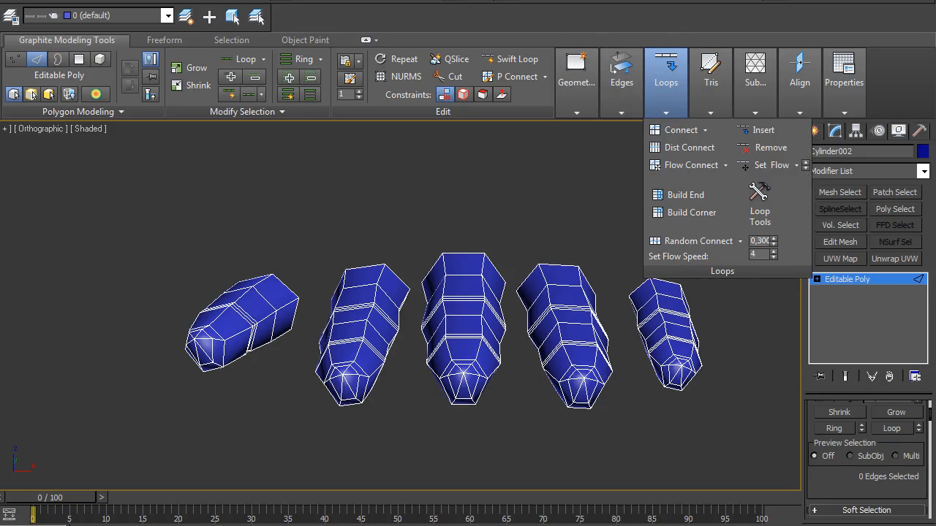
left_click(757, 132)
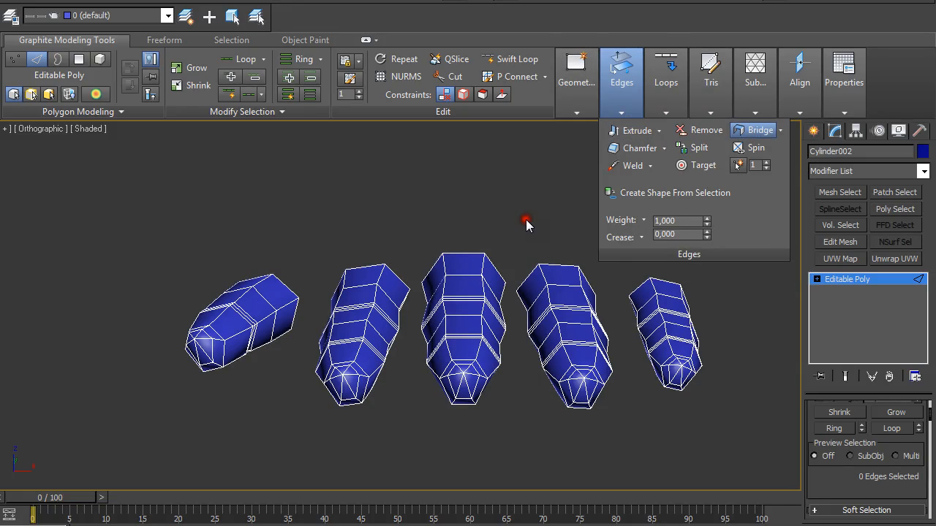
key("t")
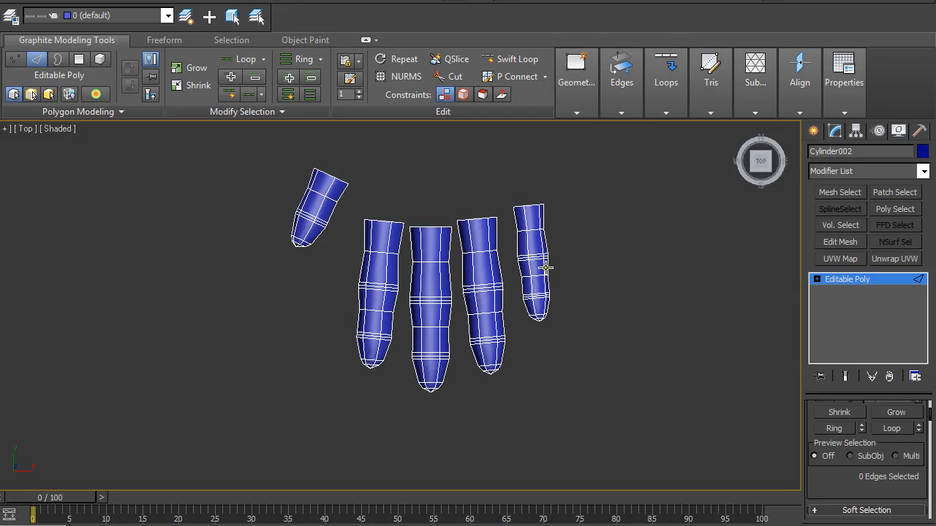
- At element level in the top view, rotate the pinky so its tip points further outward, and move its base closer to the ring finger
middle_click_drag(546, 268, 544, 268)
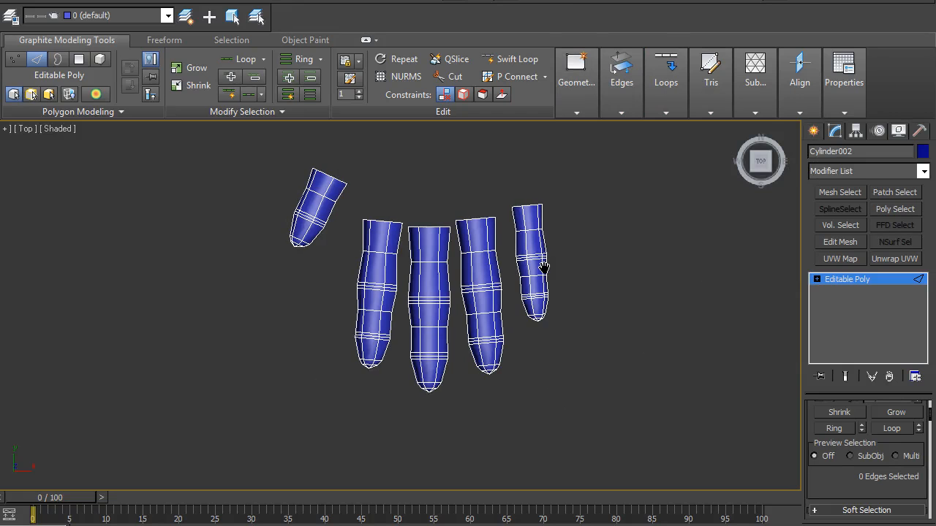
left_click(815, 280)
left_click(860, 340)
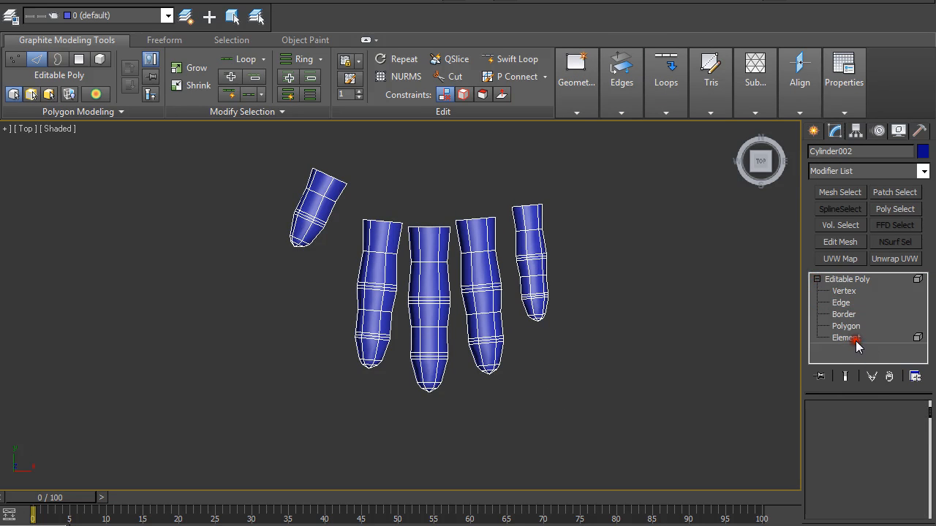
left_click(545, 238)
key("e")
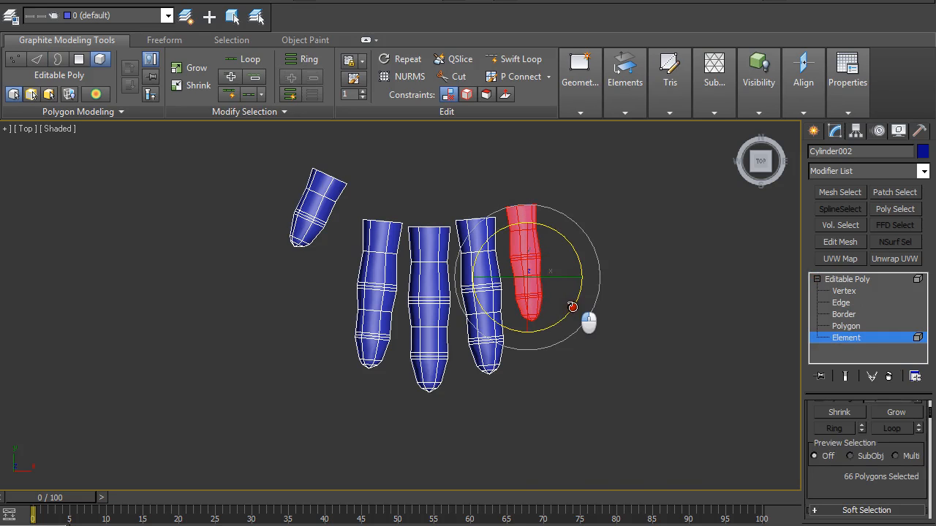
left_click_drag(590, 319, 592, 319)
key("w")
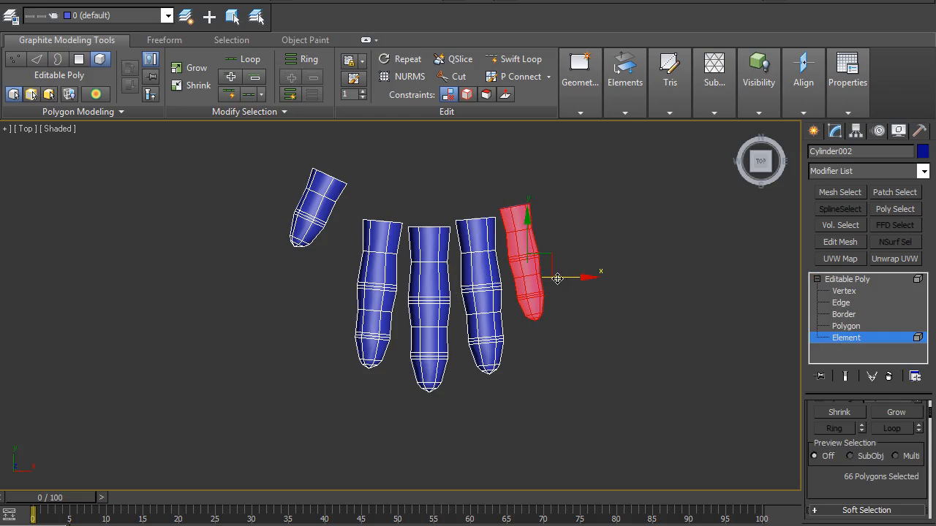
left_click_drag(575, 280, 572, 280)
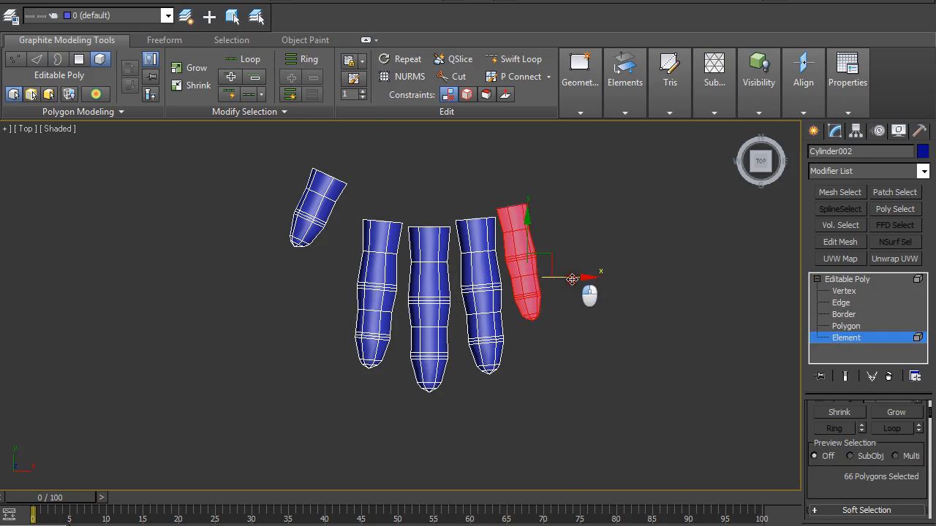
left_click_drag(527, 231, 531, 236)
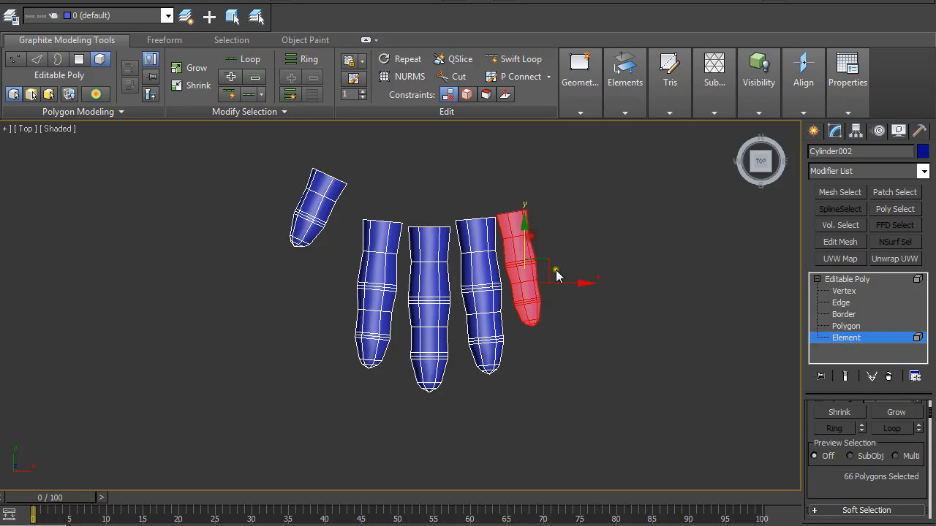
left_click_drag(544, 280, 547, 281)
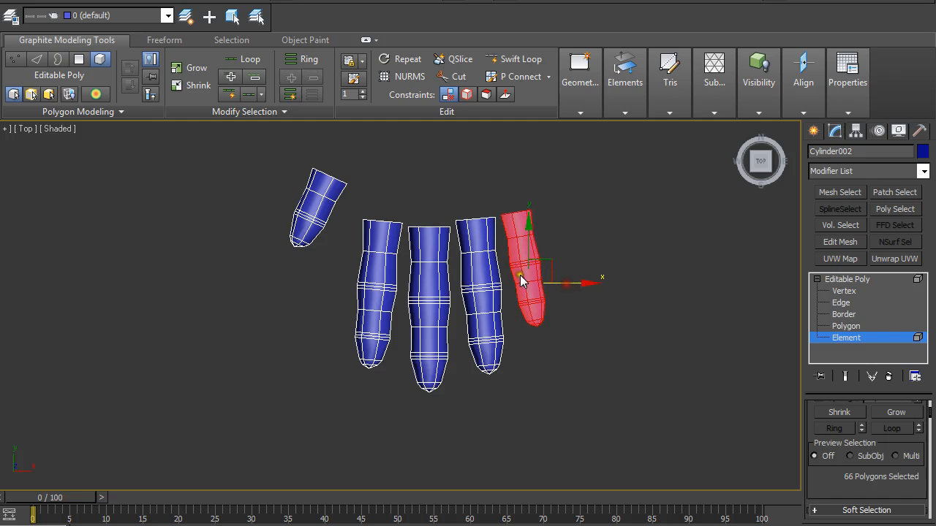
- Shift the index finger, and the ring finger and pinky together, slightly toward the middle finger to narrow the gaps
scroll(489, 271, "up", 4)
left_click(388, 177)
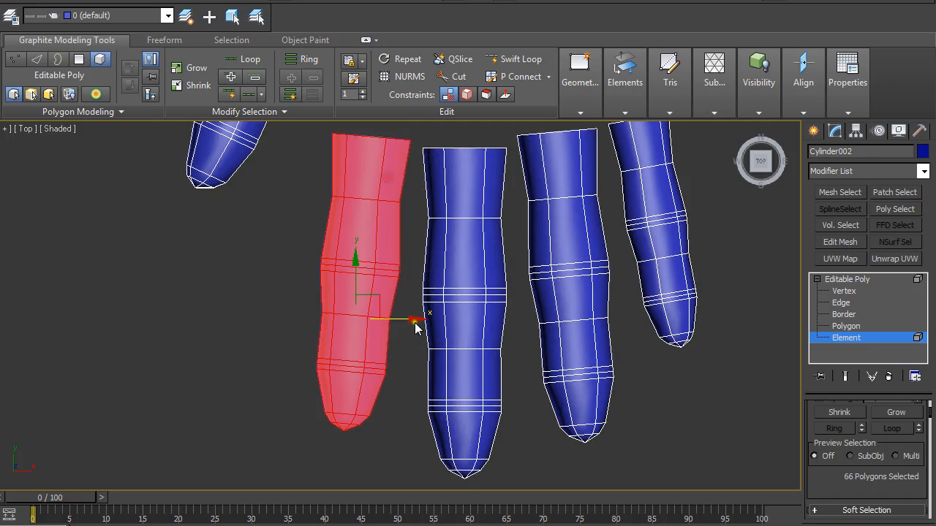
left_click_drag(410, 321, 412, 318)
left_click_drag(696, 439, 534, 238)
left_click_drag(704, 262, 701, 264)
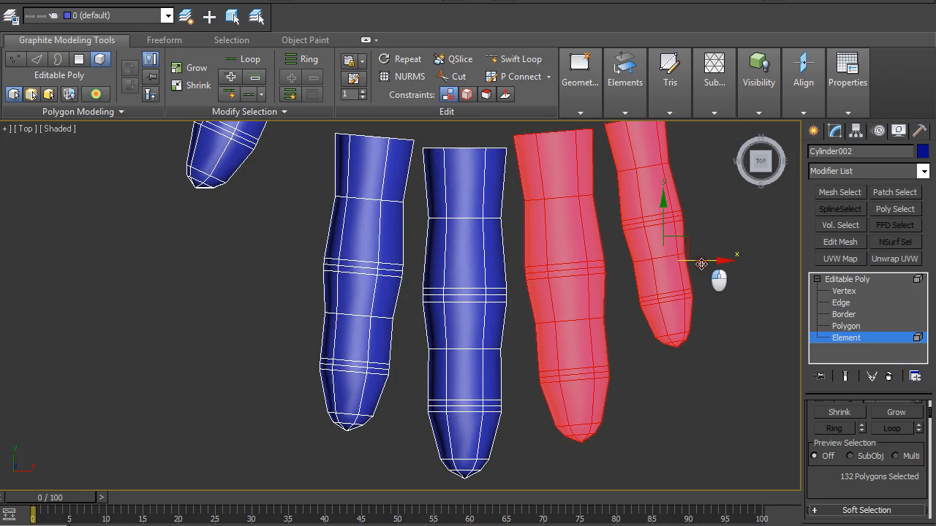
- Move the middle finger slightly toward the palm side in the top view and leave element editing
left_click_drag(284, 261, 447, 366)
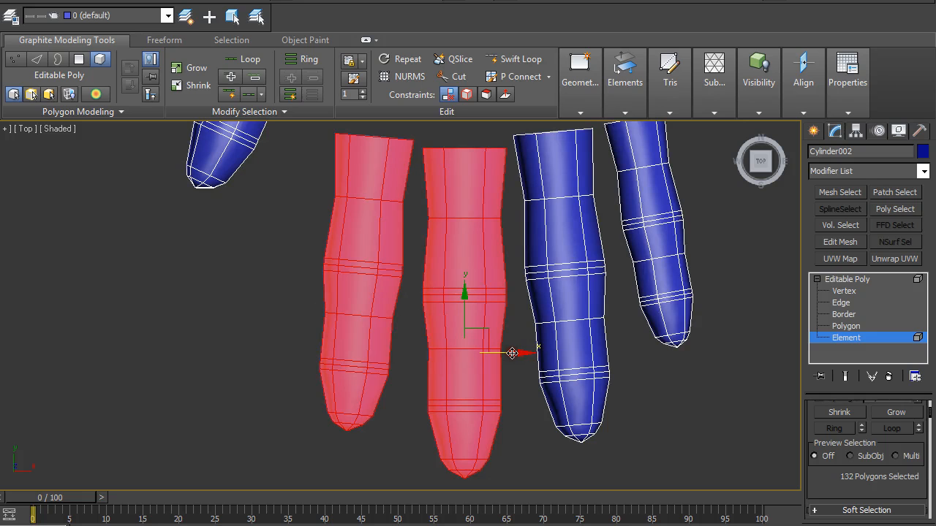
left_click(417, 372)
left_click(448, 386)
left_click_drag(464, 318, 464, 314)
left_click(259, 205)
scroll(312, 212, "down", 2)
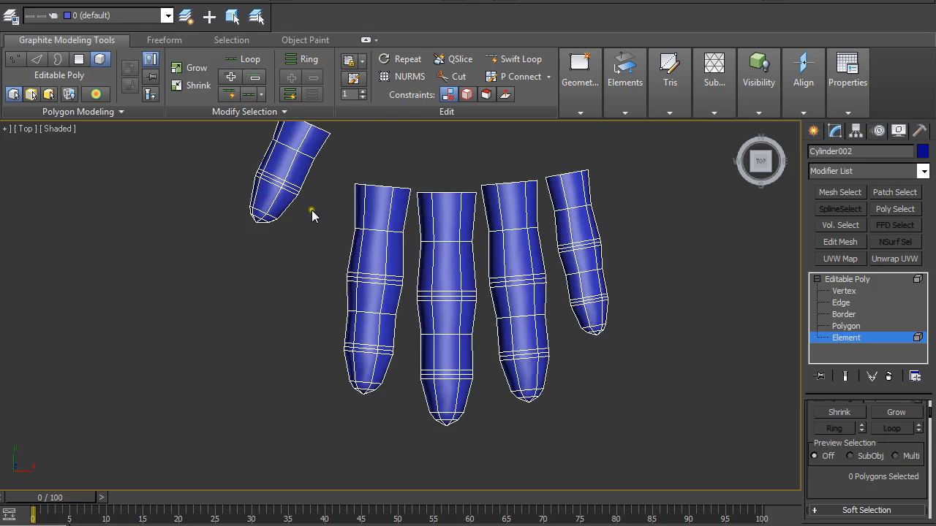
left_click(846, 339)
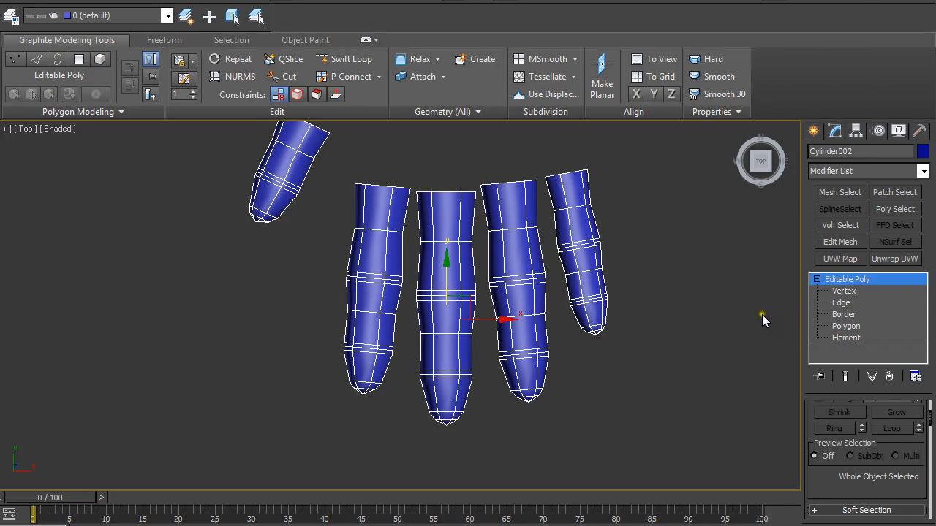
- Bridge the upper base edges across the three gaps between the index, middle, ring and pinky fingers
key("2")
middle_click_drag(655, 277, 468, 304, "alt")
scroll(554, 209, "up", 4)
middle_click_drag(468, 303, 421, 331, "alt")
mouse_move(666, 117)
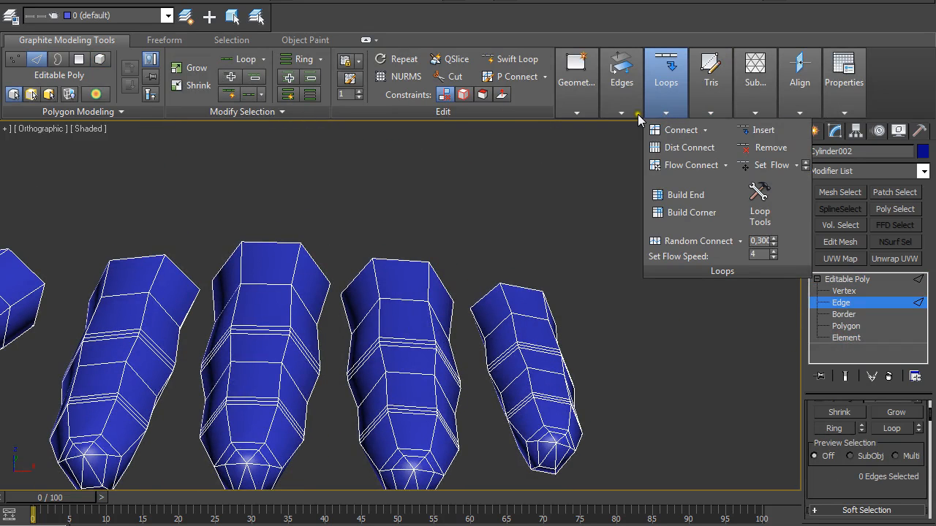
mouse_move(621, 117)
left_click(754, 130)
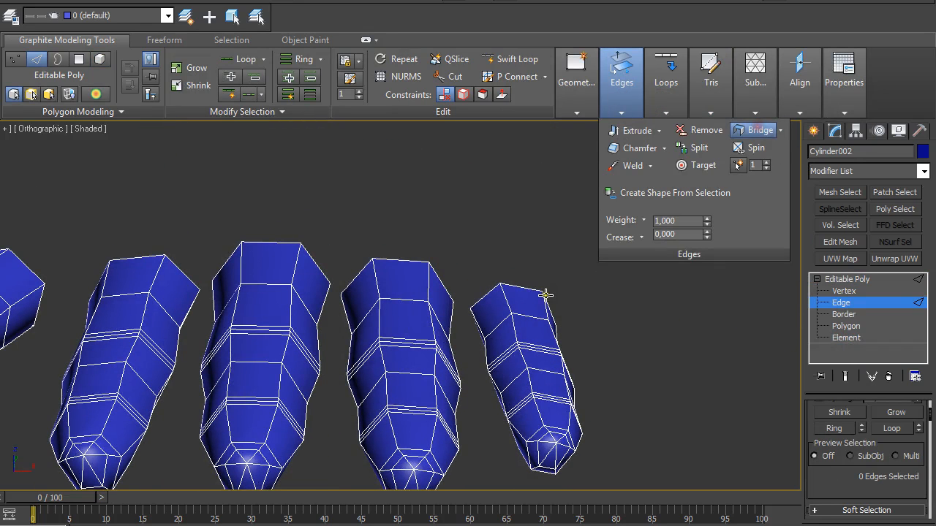
left_click(444, 285)
left_click(355, 277)
left_click(315, 269)
left_click(220, 272)
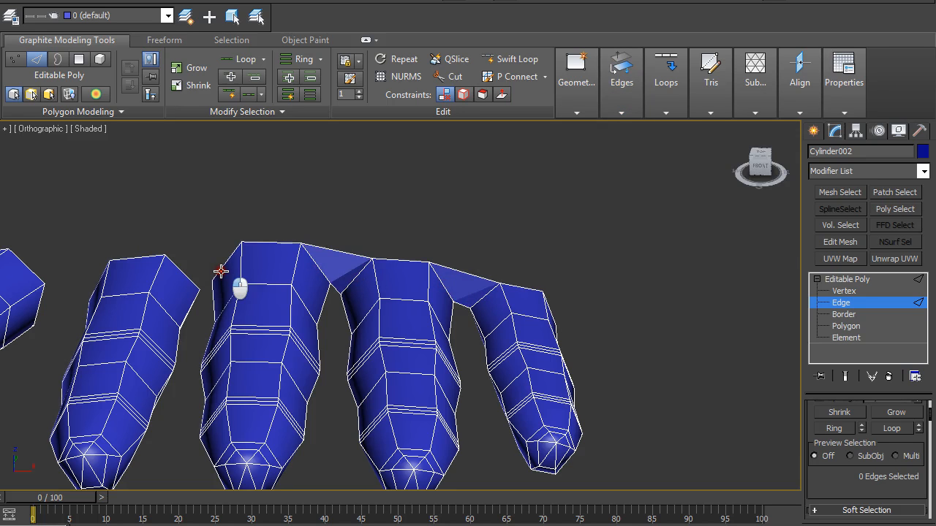
left_click(186, 276)
- Bridge the underside base edges across the same three gaps between the four fingers
middle_click_drag(190, 279, 213, 223, "alt")
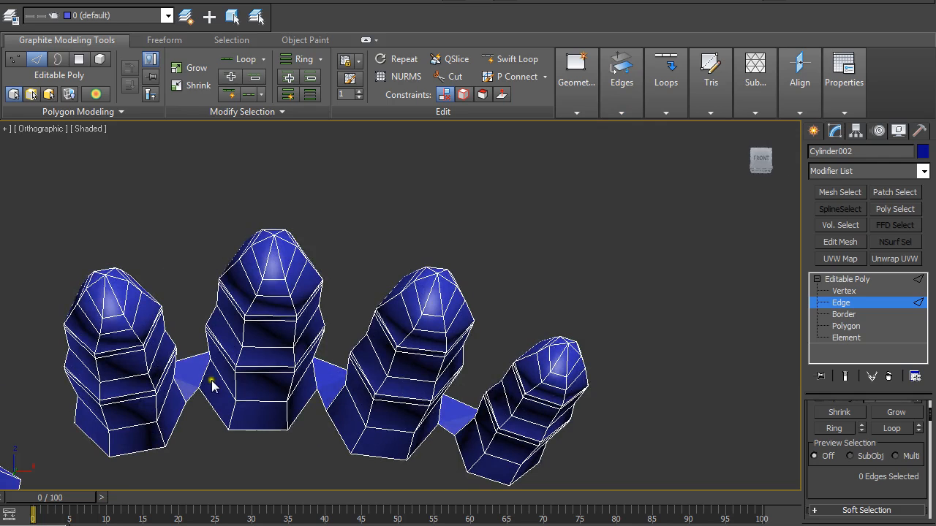
left_click(212, 412)
left_click(300, 414)
left_click(337, 431)
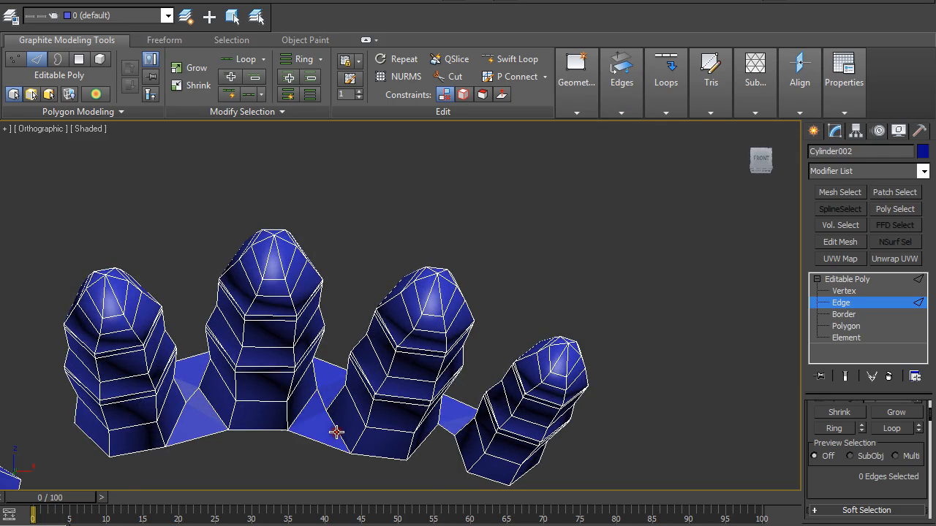
left_click(456, 450)
middle_click_drag(391, 432, 752, 393, "alt")
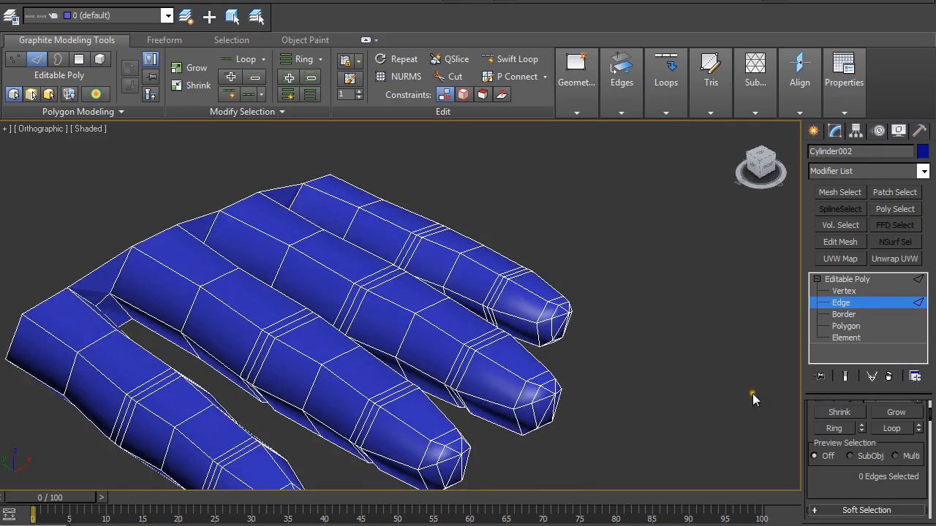
- Select the open border around the joined finger bases and extend it away from the fingers as a first palm band
left_click(841, 315)
scroll(224, 264, "down", 3)
middle_click_drag(224, 264, 407, 255, "alt")
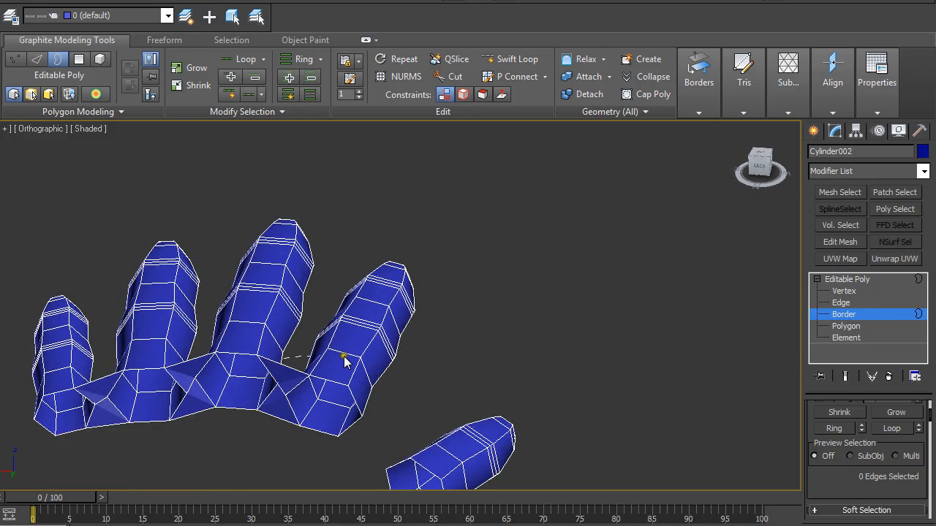
right_click(300, 335)
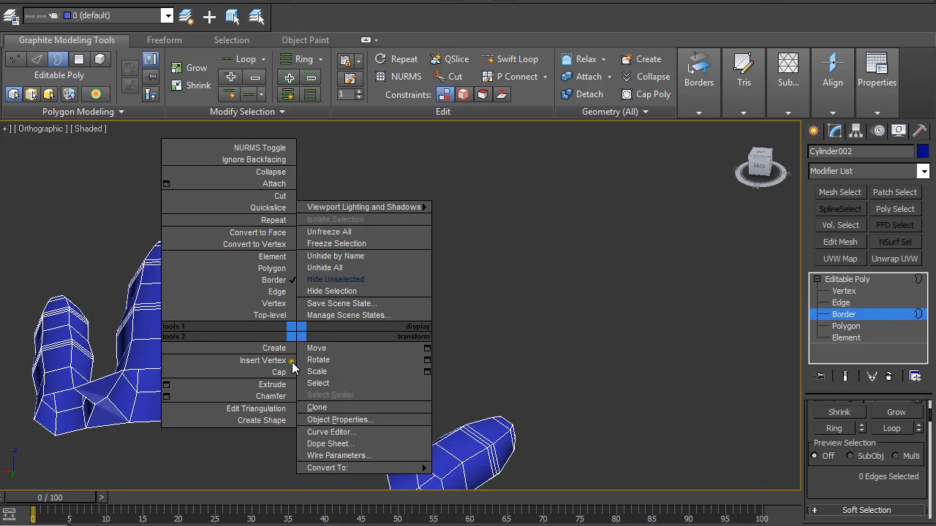
left_click(285, 361)
left_click(273, 361)
middle_click_drag(273, 361, 222, 342, "alt")
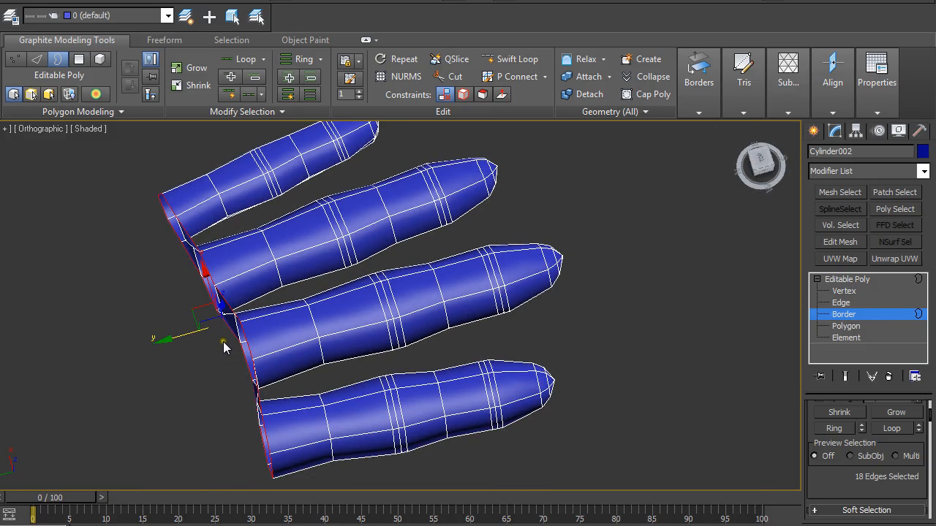
left_click_drag(172, 335, 123, 361, "shift")
middle_click_drag(125, 365, 53, 345, "alt")
- Weld the two upper border vertices between the index and middle fingers, raising the weld threshold until they merge
key("t")
scroll(460, 329, "up", 4)
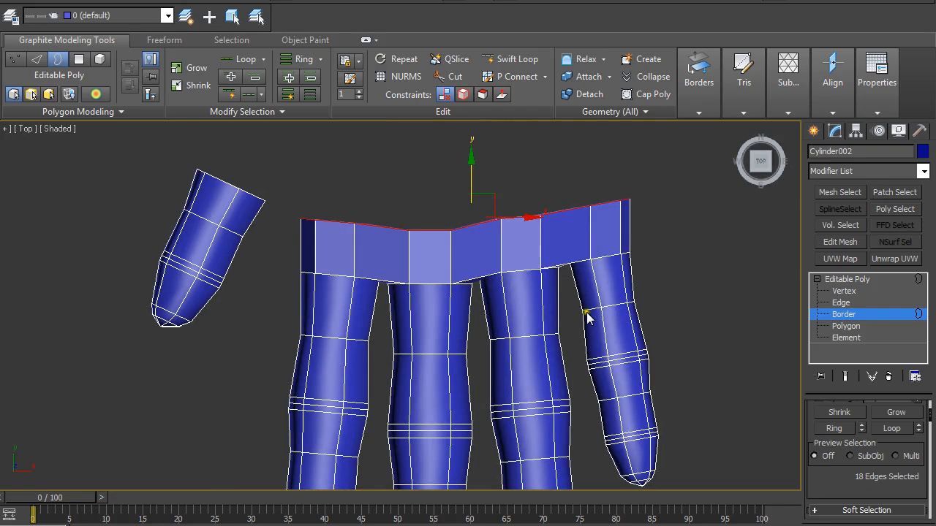
left_click(836, 291)
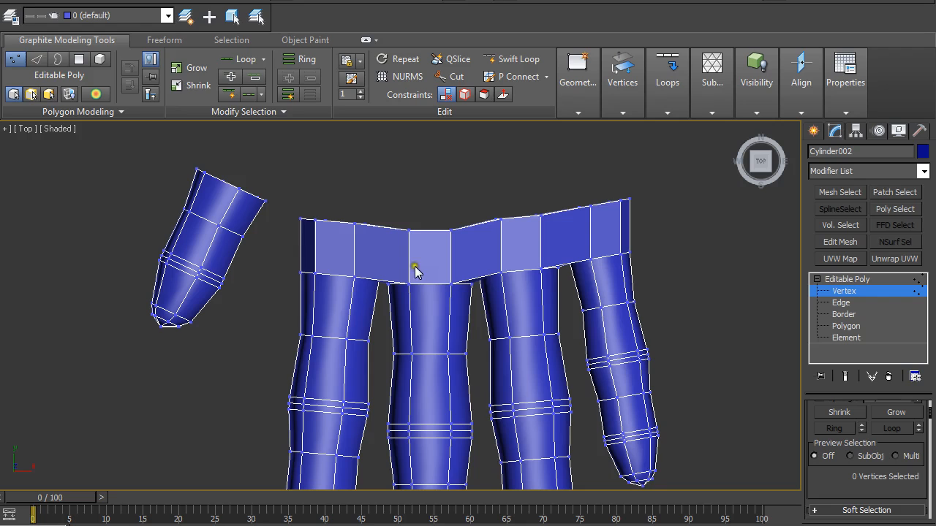
left_click(355, 223)
left_click(407, 231, "ctrl")
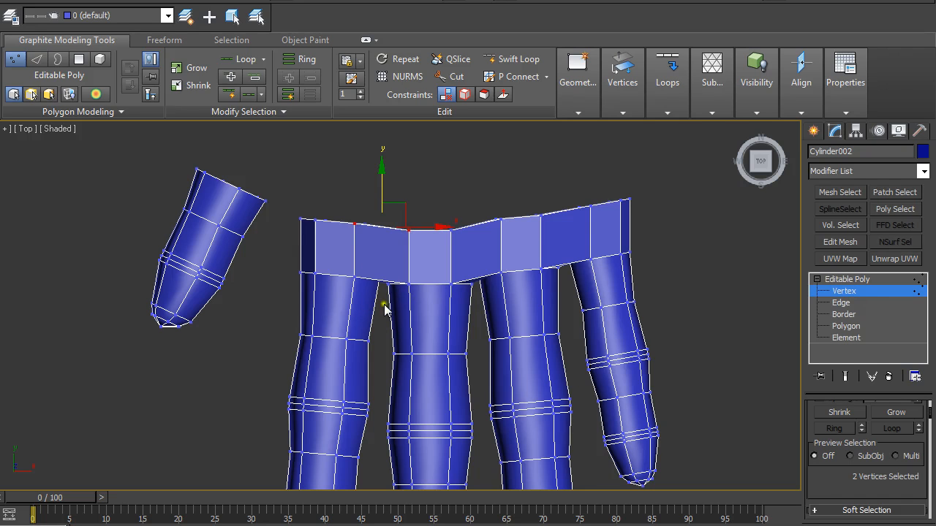
mouse_move(929, 419)
left_mouse_down()
mouse_move(931, 440)
mouse_move(930, 431)
left_mouse_up()
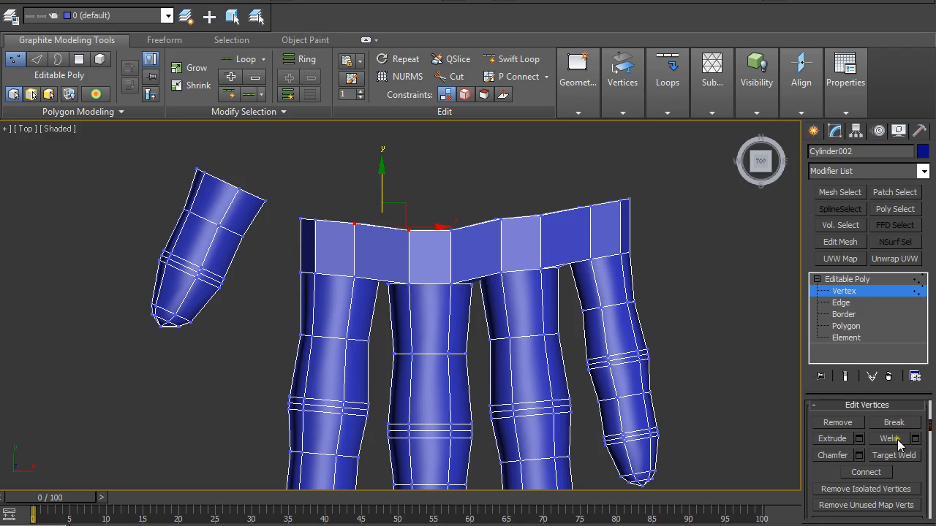
left_click(915, 438)
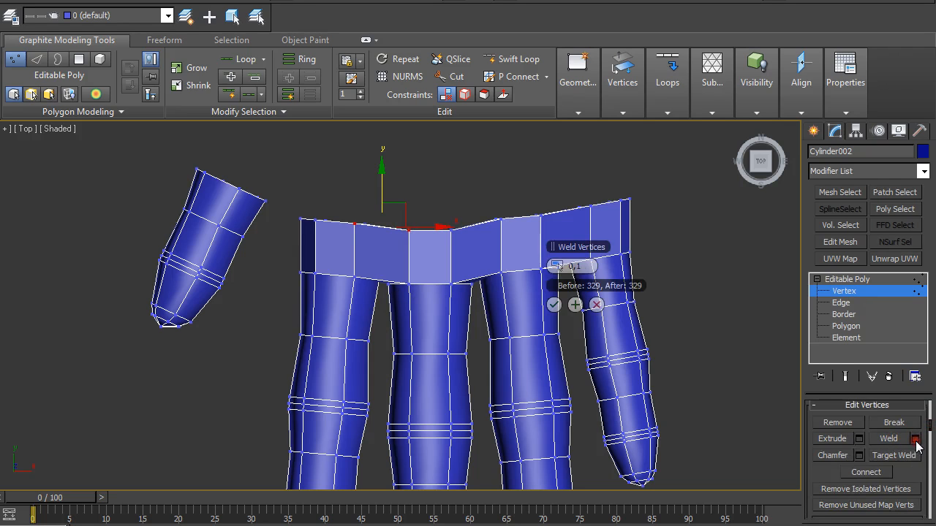
left_click_drag(554, 247, 761, 242)
left_click(672, 269)
- Weld the upper border vertex pairs behind the middle-ring gap and the ring-pinky gap
left_click(452, 229)
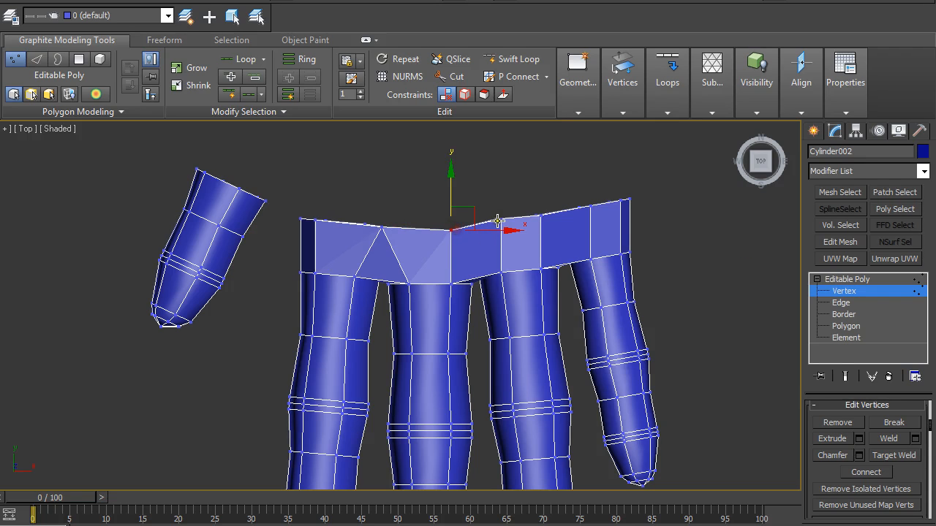
left_click(499, 218, "ctrl")
left_click(887, 439)
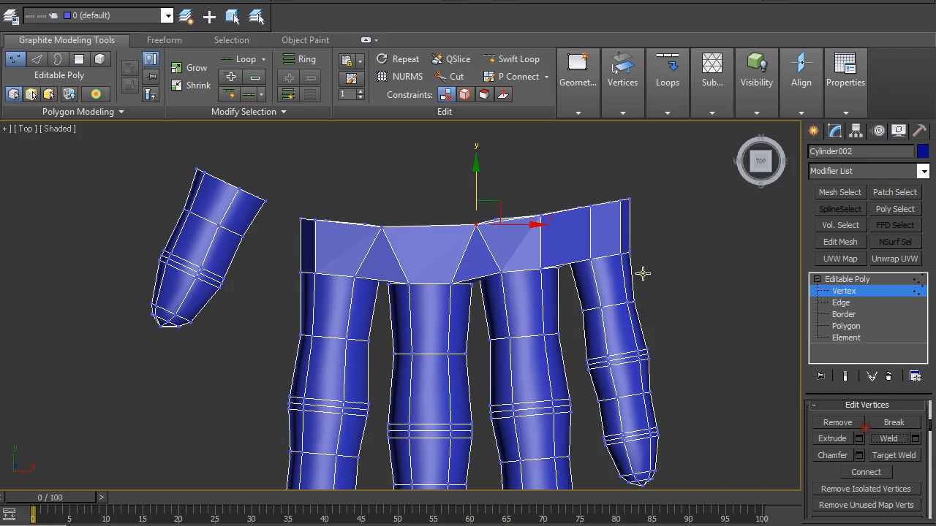
left_click(548, 218)
left_click(588, 208, "ctrl")
left_click(888, 438)
- Weld the matching three vertex pairs on the underside of the palm border, one behind each finger gap
middle_click_drag(621, 349, 570, 188, "alt")
left_click(550, 237)
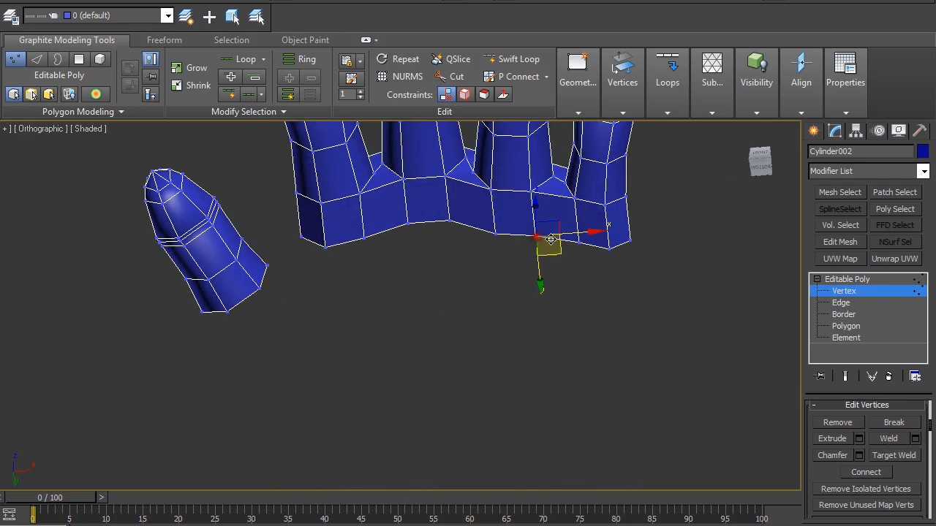
left_click(578, 242, "ctrl")
left_click(890, 439)
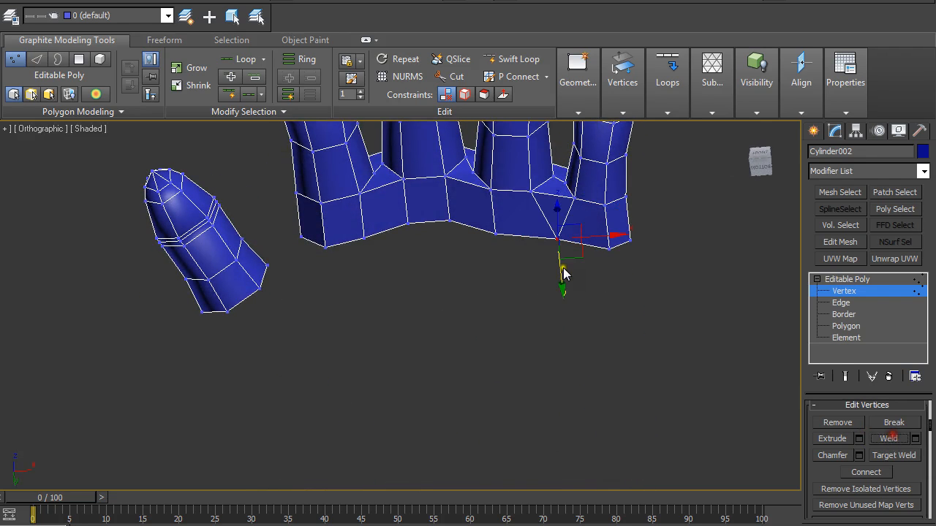
left_click(494, 233)
left_click(447, 219, "ctrl")
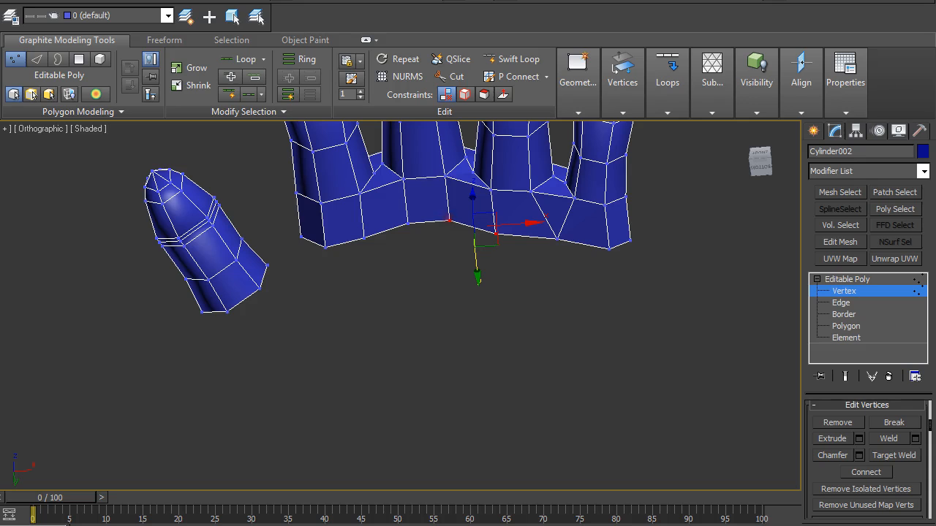
left_click(890, 439)
left_click(405, 226)
left_click(363, 238, "ctrl")
left_click(896, 438)
- In the top view, extend the palm's open border away from the fingers to add a second palm band
middle_click_drag(558, 292, 582, 288, "alt")
key("3")
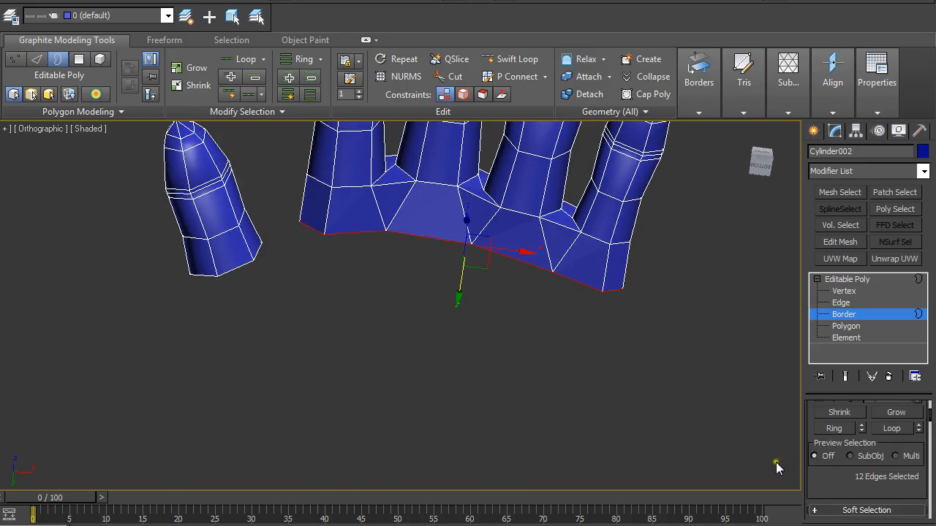
middle_click_drag(499, 289, 478, 412, "alt")
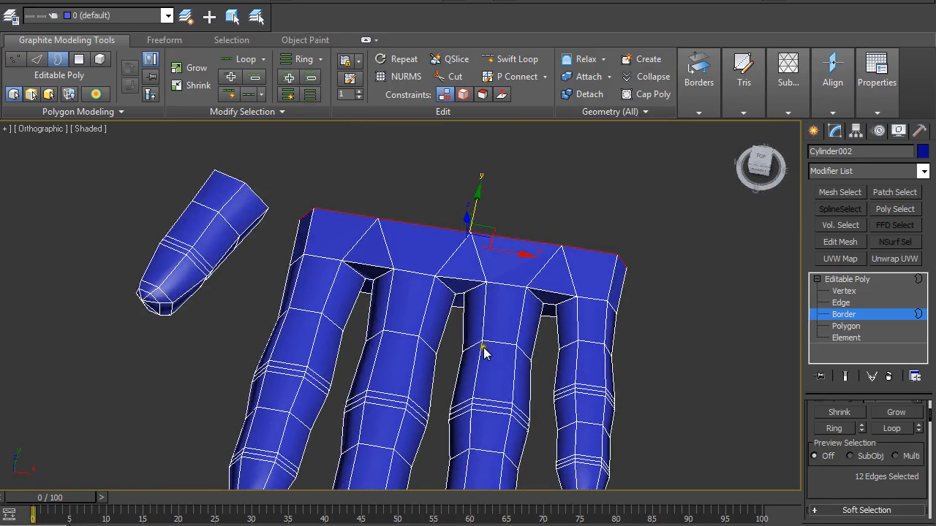
middle_click_drag(460, 299, 461, 336, "alt")
key("t")
scroll(470, 372, "up", 3)
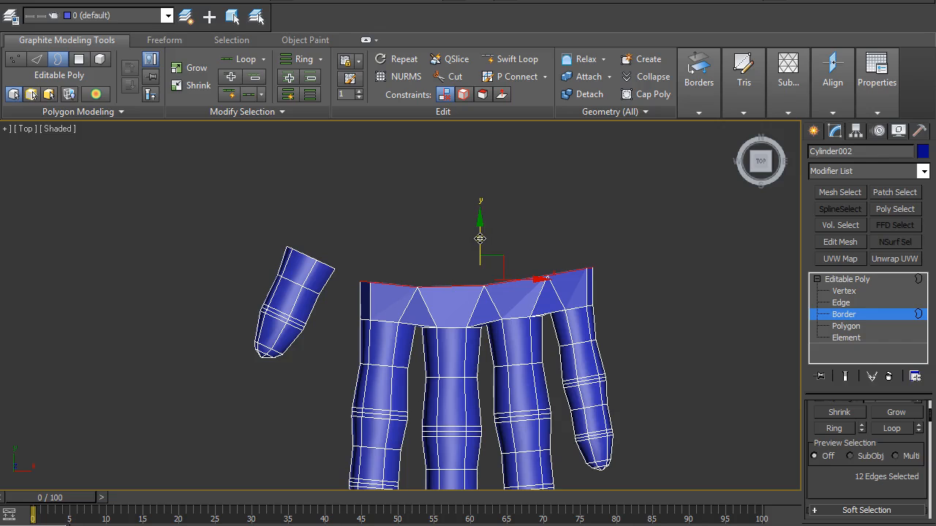
left_click_drag(480, 232, 479, 190, "shift")
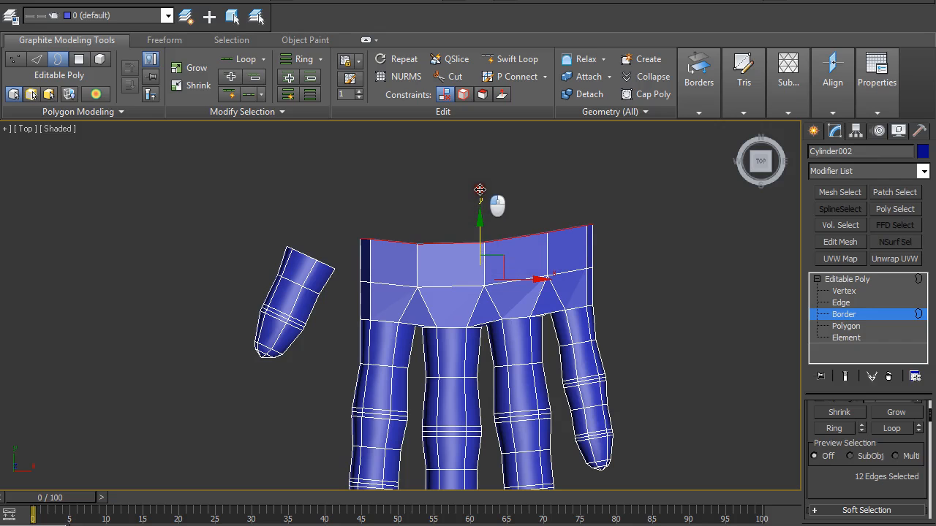
left_click_drag(479, 190, 478, 191, "shift")
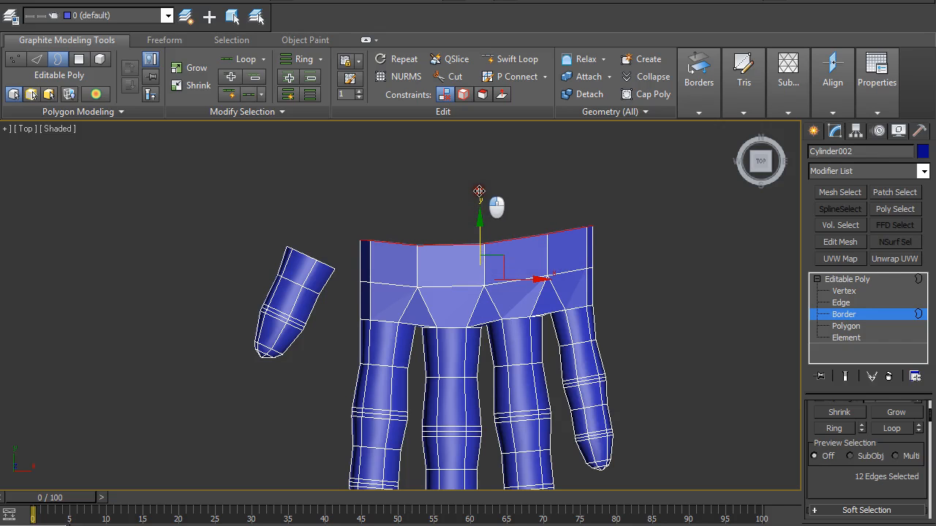
- At element level in the top view, move the thumb closer to the index-finger side of the palm
left_click(841, 315)
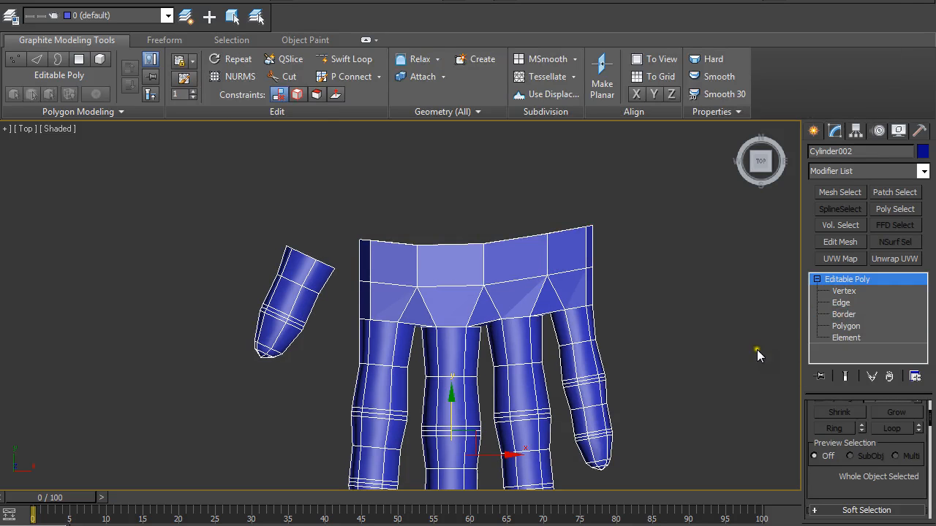
left_click(846, 338)
left_click(294, 321)
left_click_drag(295, 305, 316, 286)
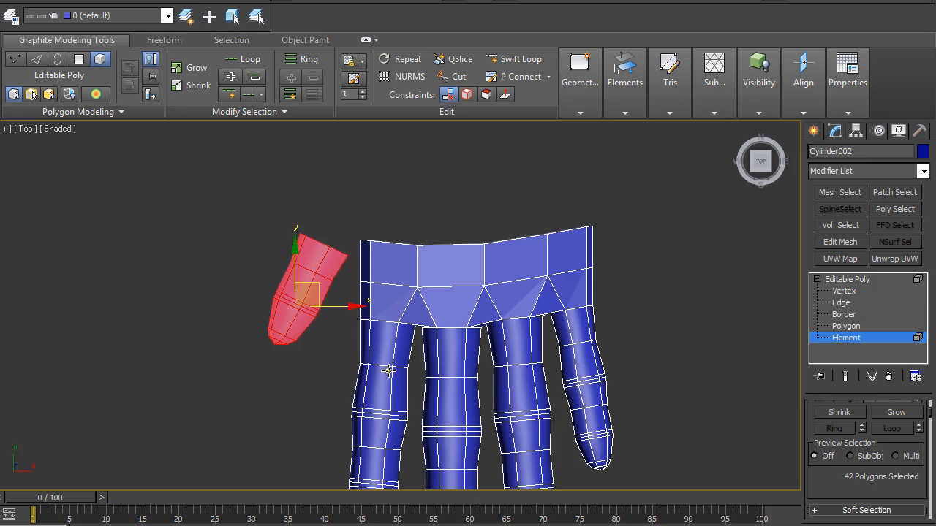
left_click_drag(339, 307, 351, 306)
mouse_move(356, 347)
middle_mouse_down("alt")
mouse_move(361, 207)
mouse_move(347, 98)
mouse_move(354, 341)
middle_mouse_up("alt")
key("t")
middle_click_drag(392, 285, 410, 358)
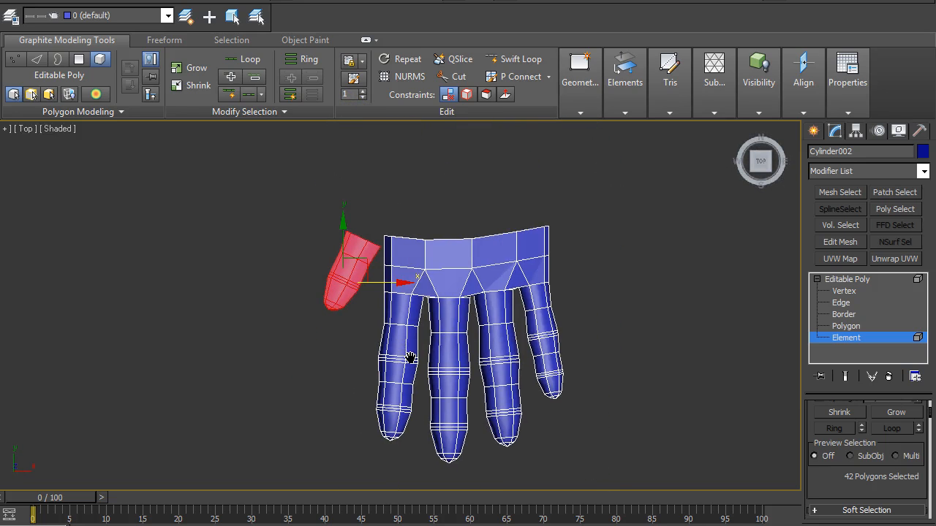
- Bridge the thumb's base edges to the facing border edges on the index-finger side of the palm
key("2")
middle_click_drag(381, 314, 410, 190, "alt")
scroll(406, 266, "up", 3)
middle_click_drag(406, 266, 429, 272)
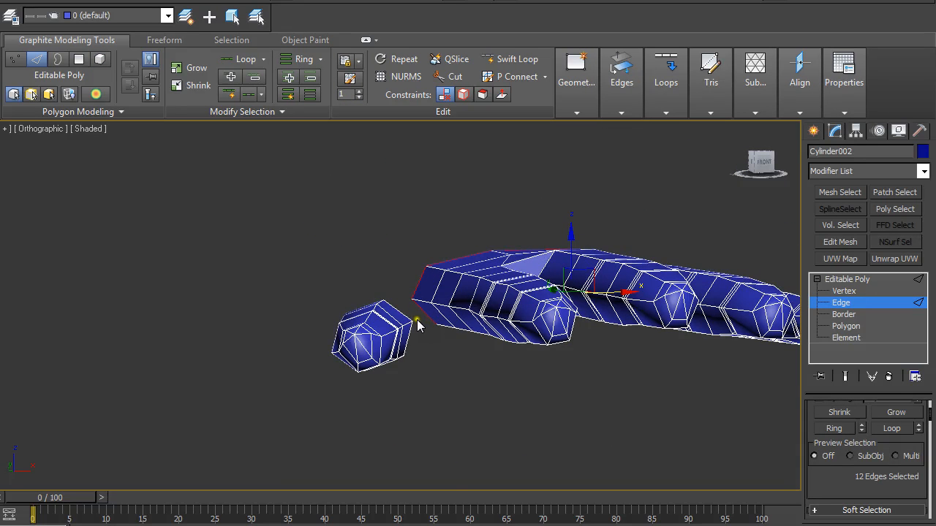
left_click(460, 234)
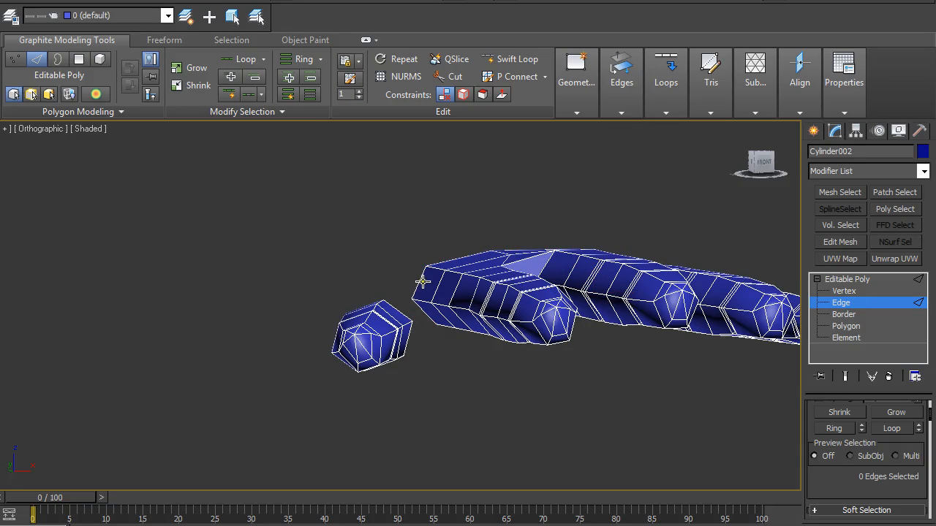
mouse_move(663, 113)
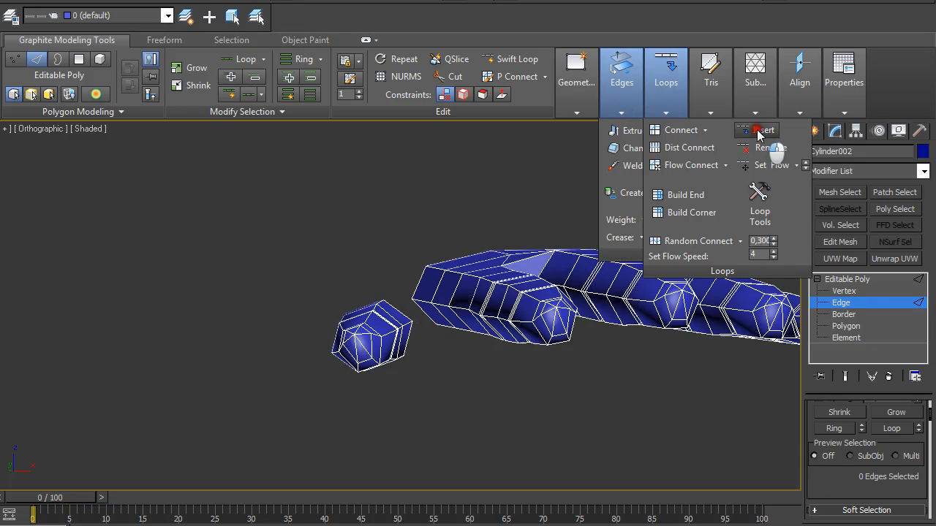
left_click(619, 116)
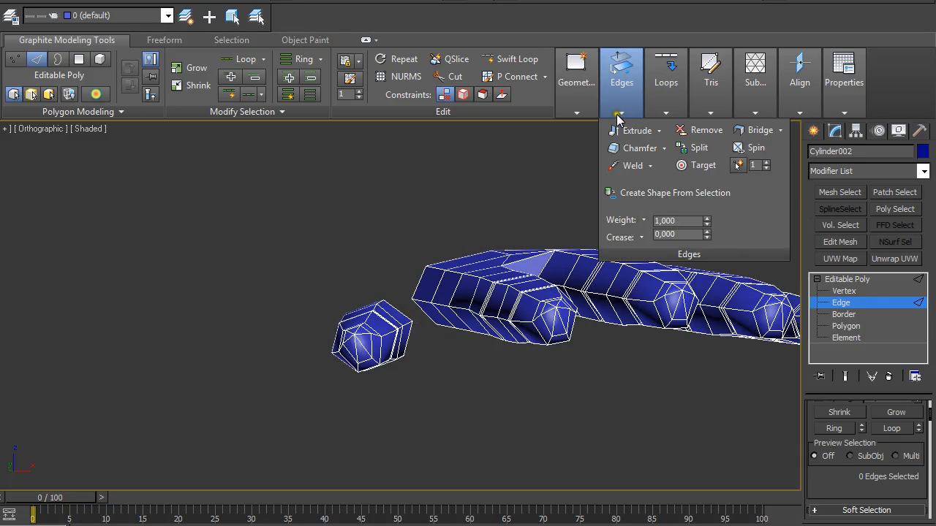
left_click(756, 130)
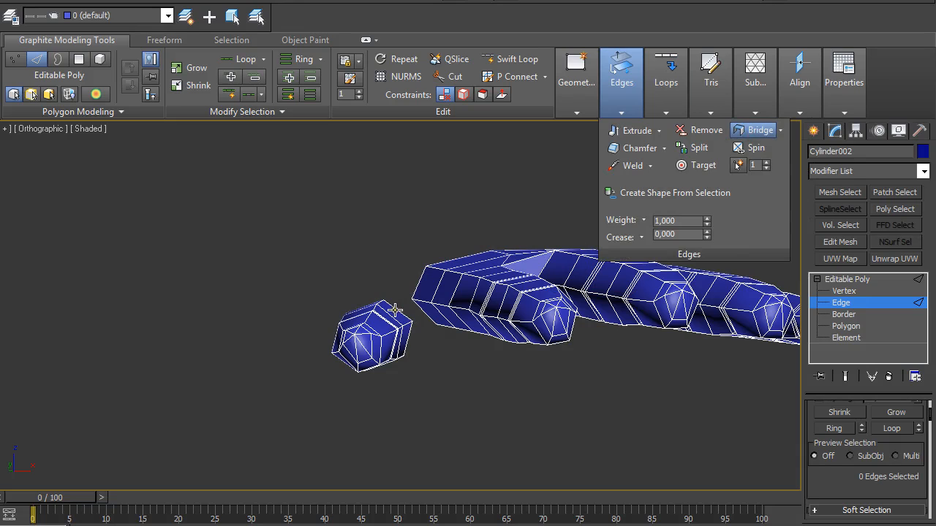
left_click(413, 292)
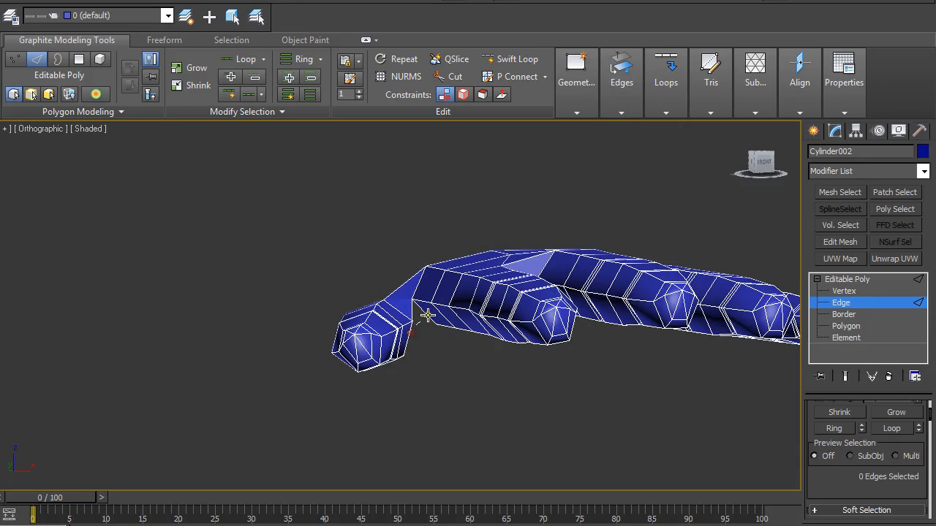
middle_click_drag(427, 315, 544, 338, "alt")
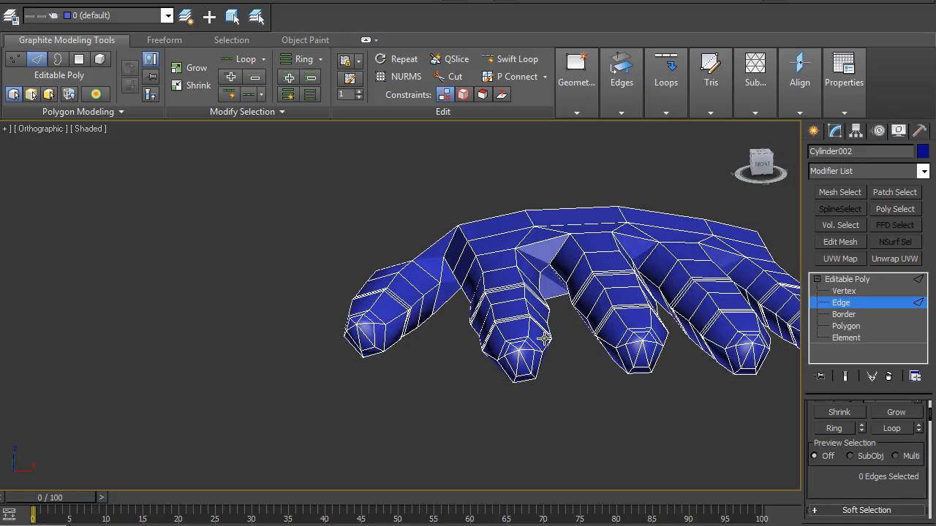
- Select the upper, middle and lower crosswise edges in all three finger webs and connect them with one segment
left_click(841, 302)
key("2")
left_click(543, 241)
key("q")
left_click(556, 291, "ctrl")
left_click(552, 297, "ctrl")
middle_click_drag(554, 298, 609, 287, "alt")
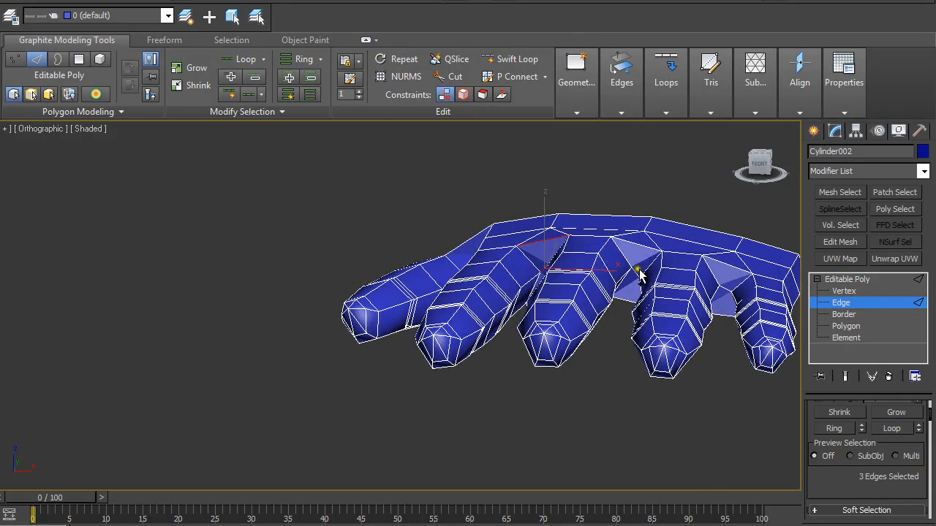
left_click(636, 245, "ctrl")
left_click(637, 272, "ctrl")
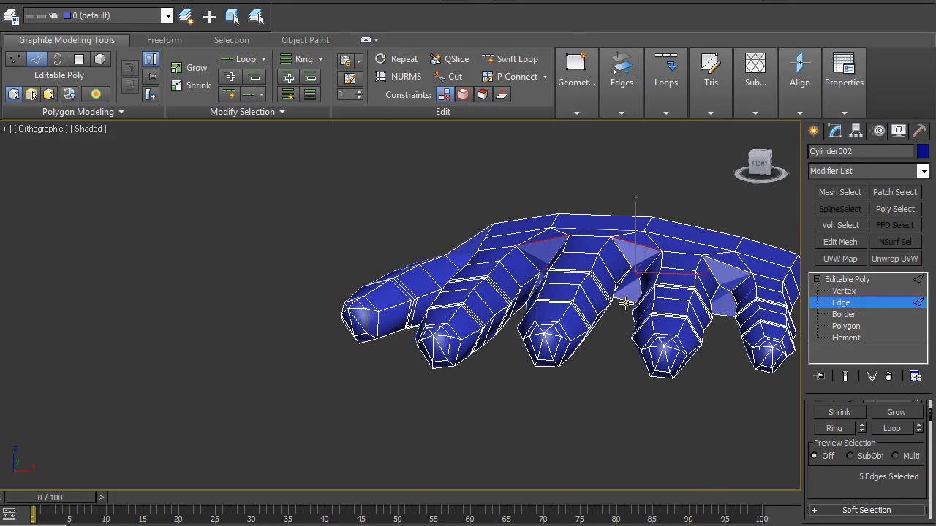
left_click(734, 270, "ctrl")
left_click(723, 297, "ctrl")
left_click(716, 310, "ctrl")
middle_click_drag(575, 231, 582, 269, "alt")
left_click(674, 113)
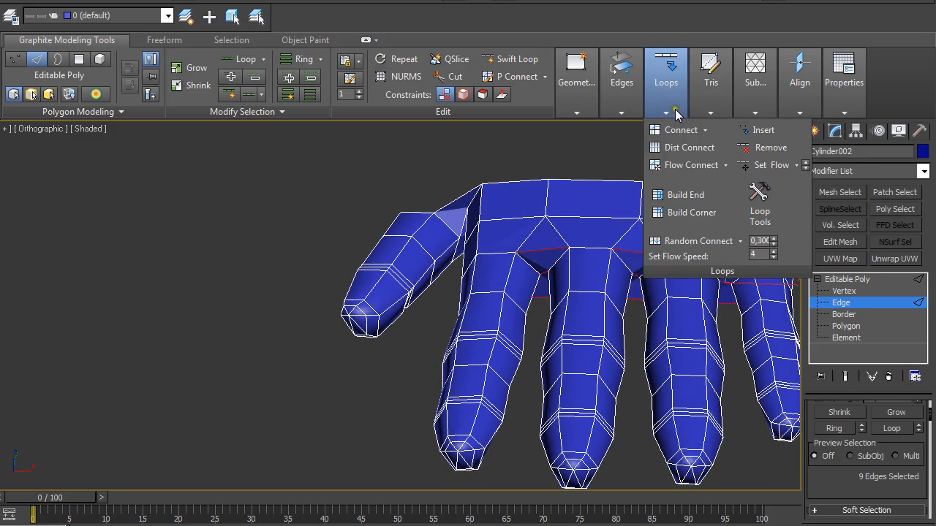
left_click(675, 128)
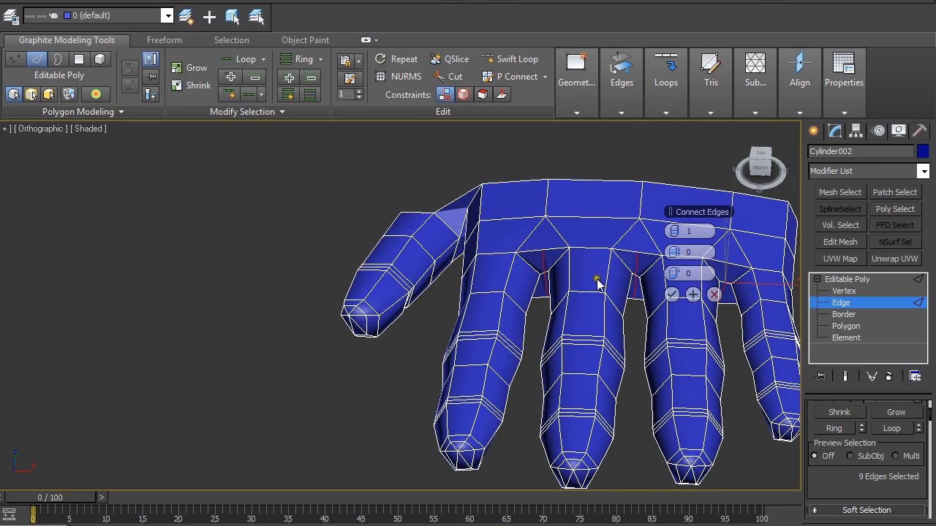
left_click(671, 294)
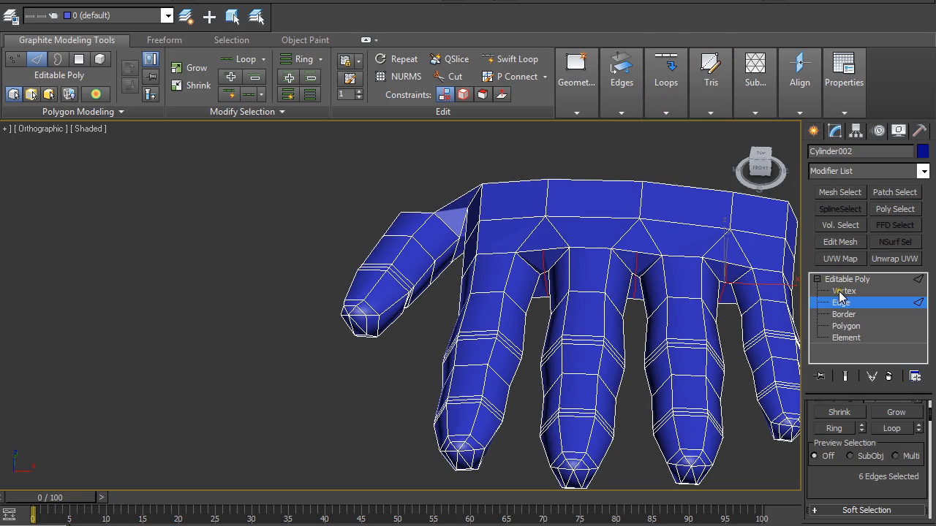
- At vertex level, scale the new midline vertices of the three finger webs along the vertical axis
left_click_drag(931, 416, 911, 406)
left_click(817, 411)
key("r")
middle_click_drag(664, 305, 668, 284, "alt")
left_click_drag(633, 238, 653, 252)
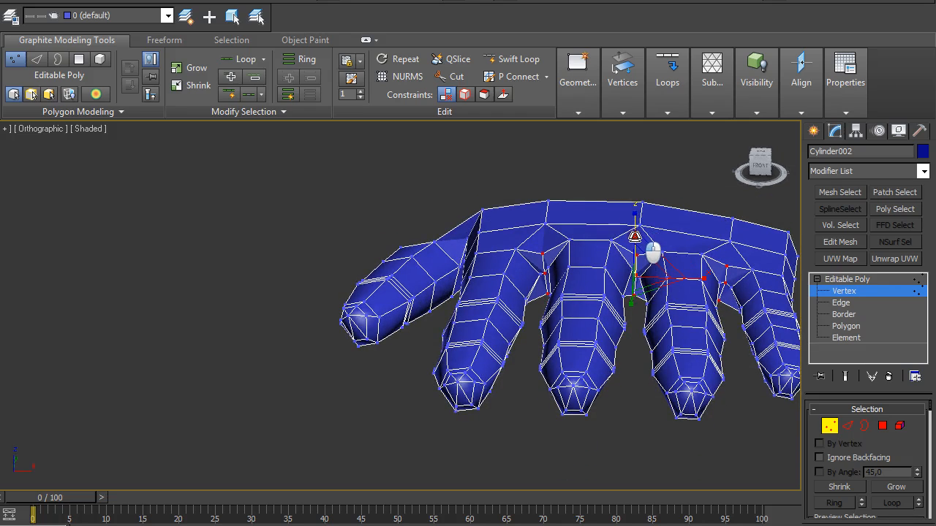
- In the top view, extend the open border of the palm and thumb toward the wrist in three successive bands
middle_click_drag(653, 253, 648, 226, "alt")
left_click(833, 424)
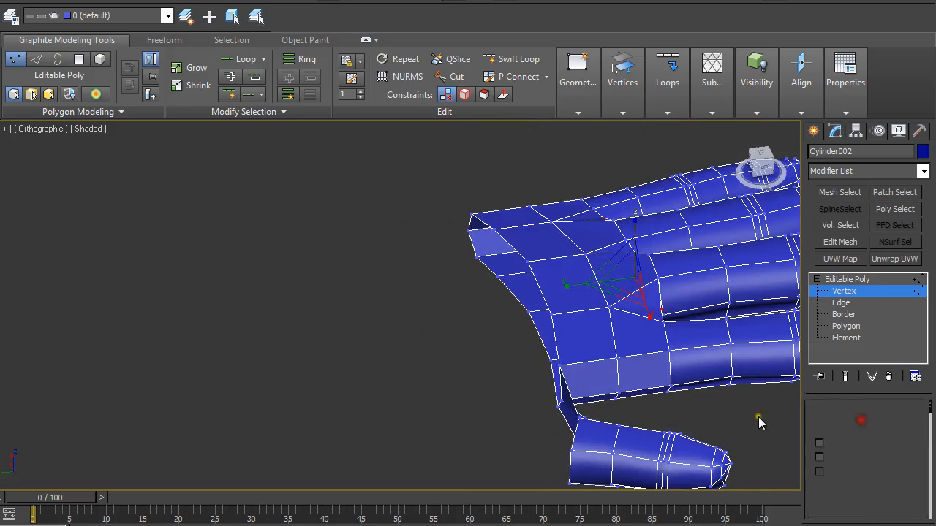
key("3")
left_click(553, 338)
middle_click_drag(565, 345, 434, 338, "alt")
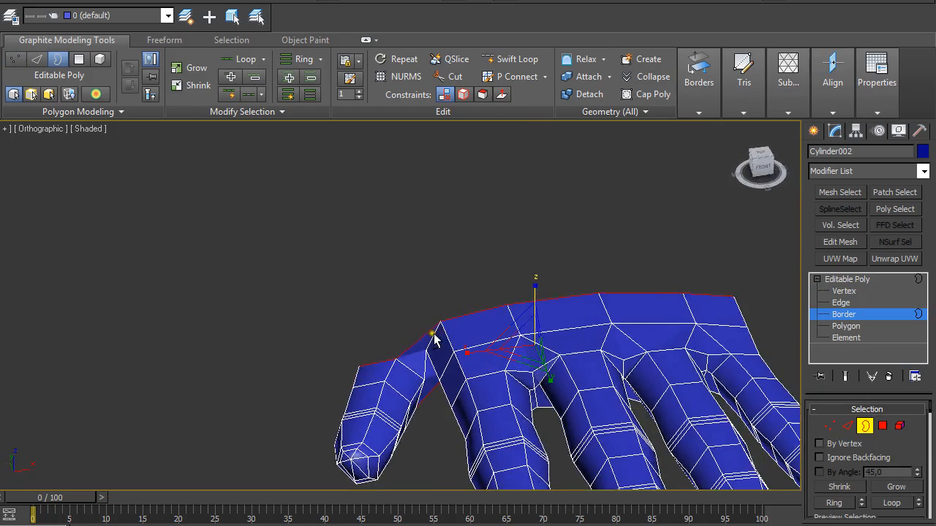
key("t")
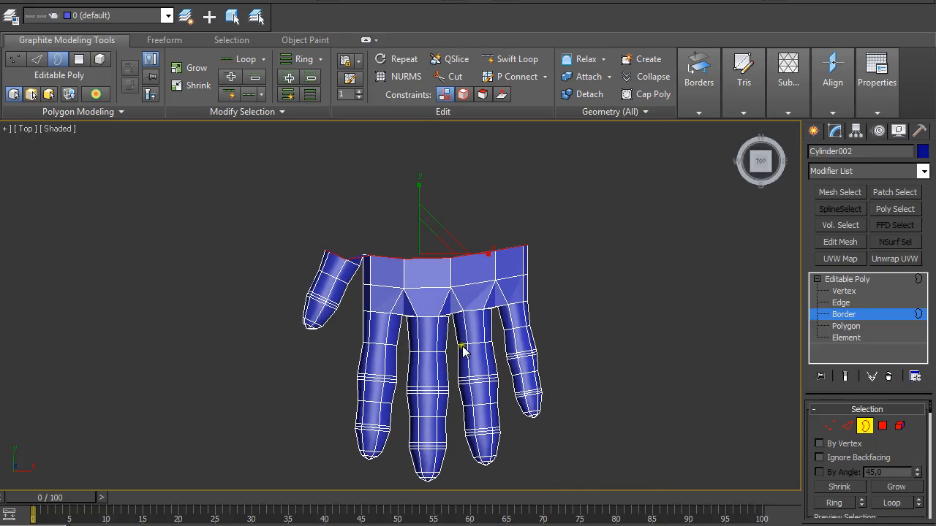
left_click_drag(418, 205, 424, 167, "shift")
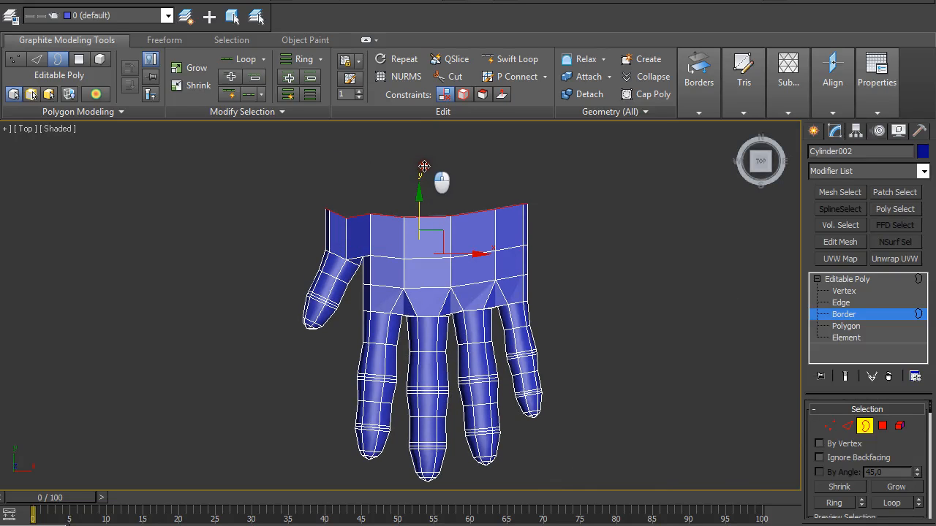
middle_click_drag(452, 183, 448, 221)
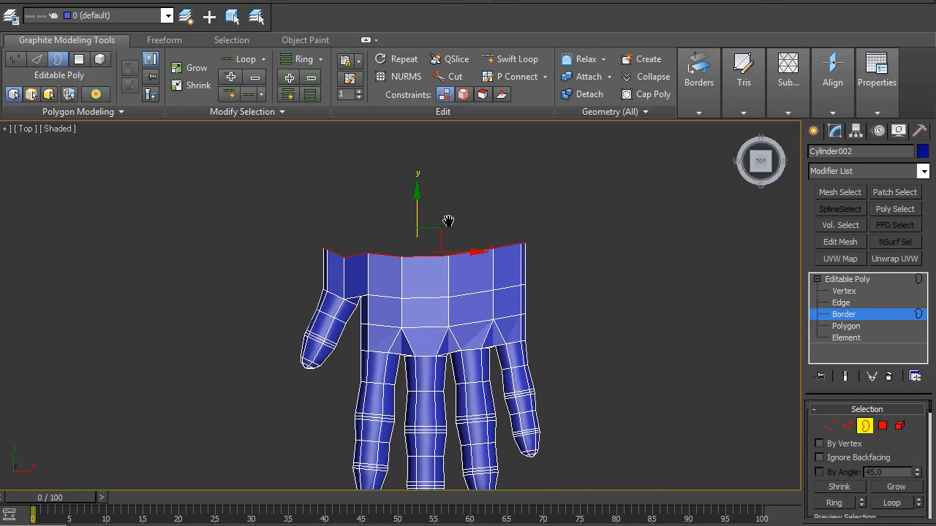
left_click_drag(418, 204, 417, 176, "shift")
middle_click_drag(418, 175, 424, 216)
left_click_drag(442, 234, 443, 192, "shift")
- Flatten the wrist-border vertices into a straight line across Y, then scale them narrower and move them slightly away from the fingers
left_click(832, 426)
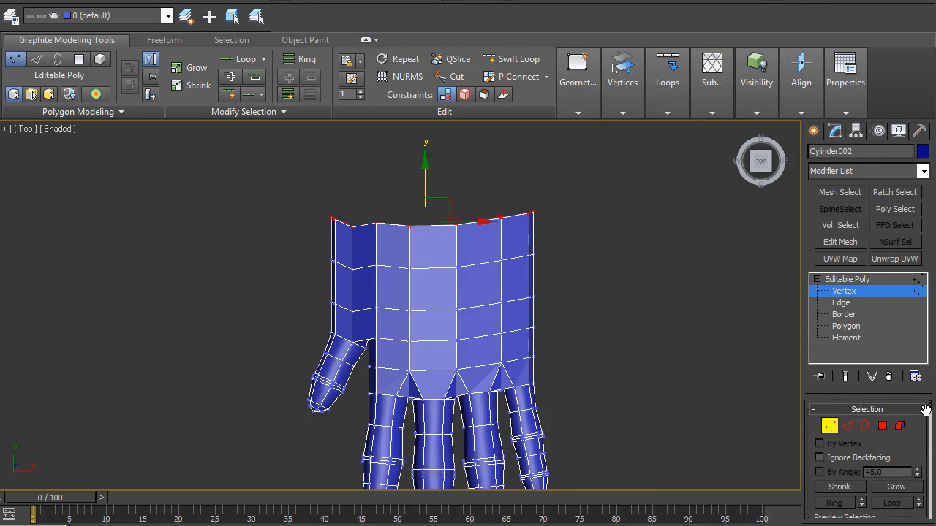
left_click_drag(930, 414, 931, 463)
left_click(913, 420)
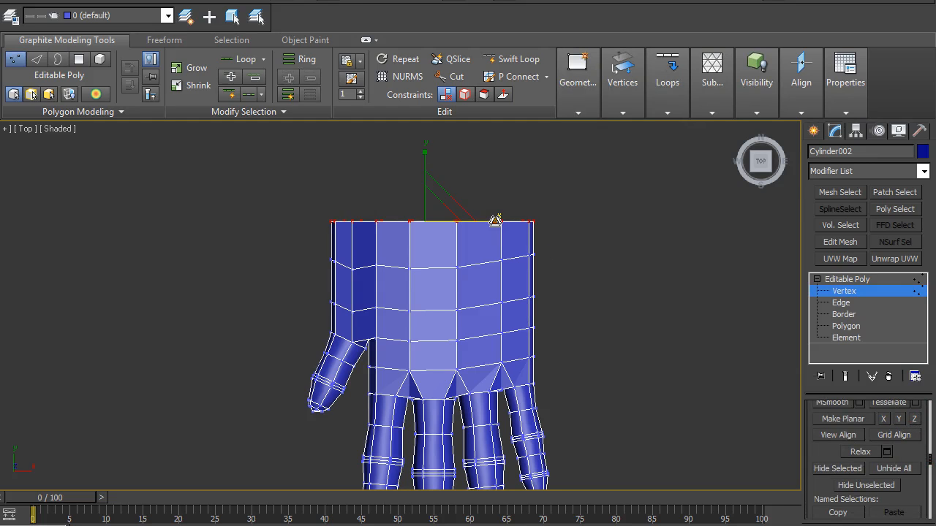
left_click_drag(495, 220, 480, 240)
key("w")
left_click_drag(427, 171, 427, 165)
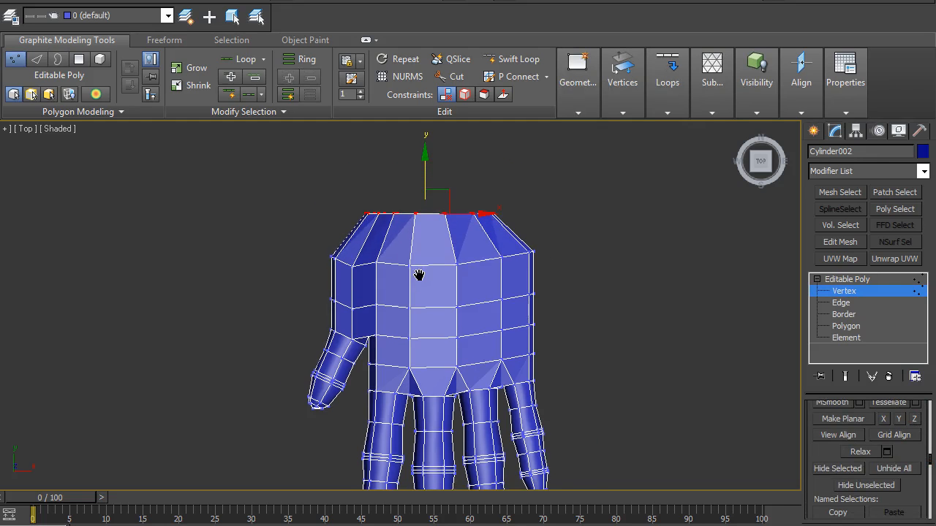
- Move the thumb-side palm vertices outward so the palm edge runs into the thumb base
scroll(421, 282, "up", 2)
left_click_drag(278, 279, 348, 371)
left_click(286, 358)
- Round the little-finger side of the palm by moving its middle vertices outward and those nearest the wrist inward
middle_click_drag(564, 371, 536, 353)
left_click_drag(536, 290, 595, 365)
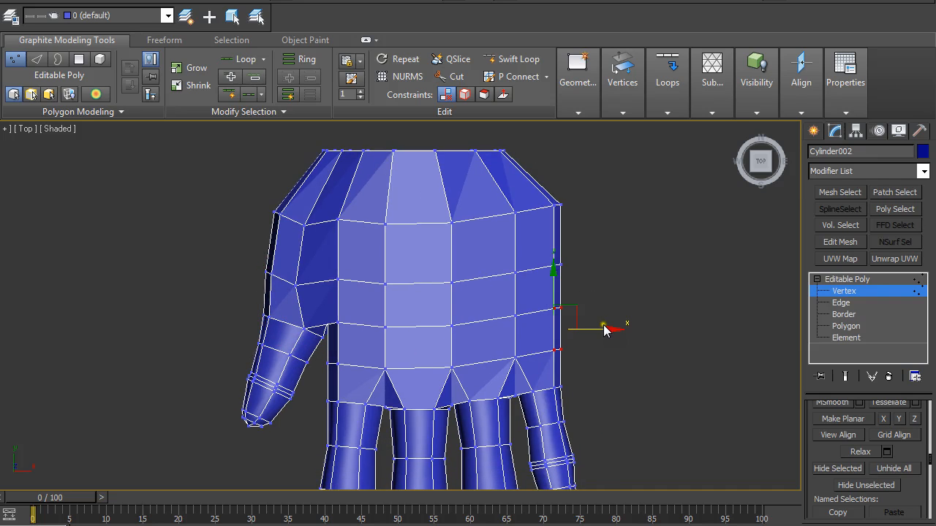
left_click_drag(598, 331, 607, 330)
left_click_drag(601, 280, 626, 280)
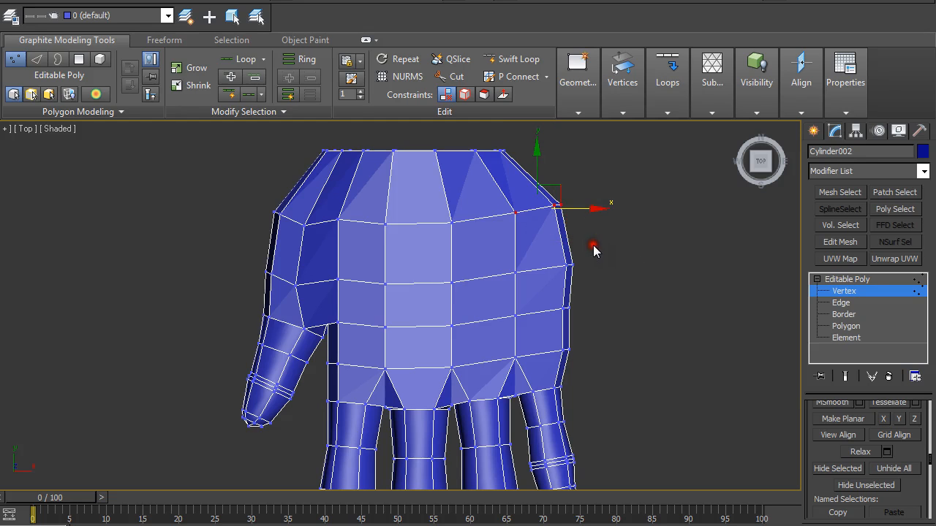
left_click_drag(594, 209, 581, 215)
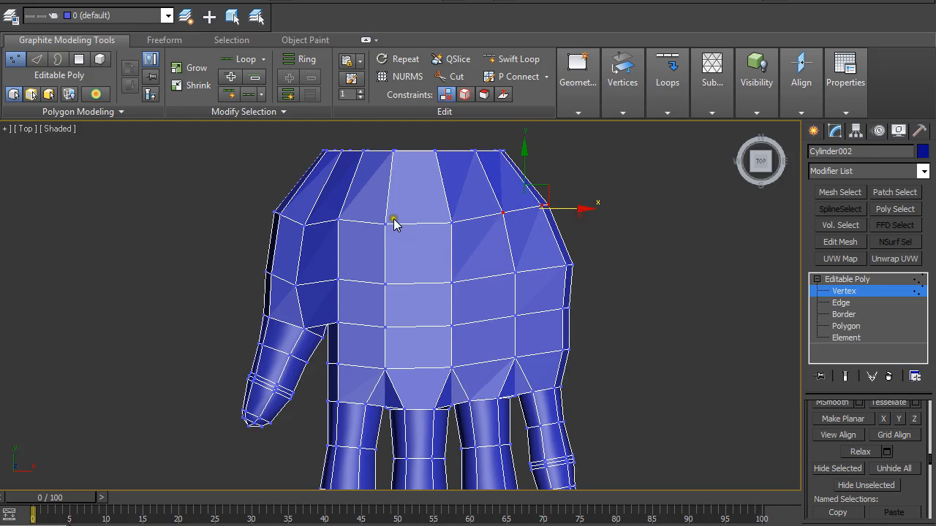
- Shift the inner palm vertices sideways to even out the spacing of the lengthwise edge columns
left_click_drag(403, 235, 432, 224)
left_click_drag(479, 240, 439, 198)
left_click_drag(490, 222, 482, 222)
left_click_drag(366, 274, 405, 360)
left_click_drag(427, 307, 432, 306)
left_click_drag(470, 346, 429, 256)
mouse_move(494, 314)
left_mouse_down()
mouse_move(504, 322)
mouse_move(489, 316)
left_mouse_up()
scroll(524, 202, "down", 2)
- Examine the hand's shape from the thumb side and from underneath
middle_click_drag(509, 335, 426, 313, "alt")
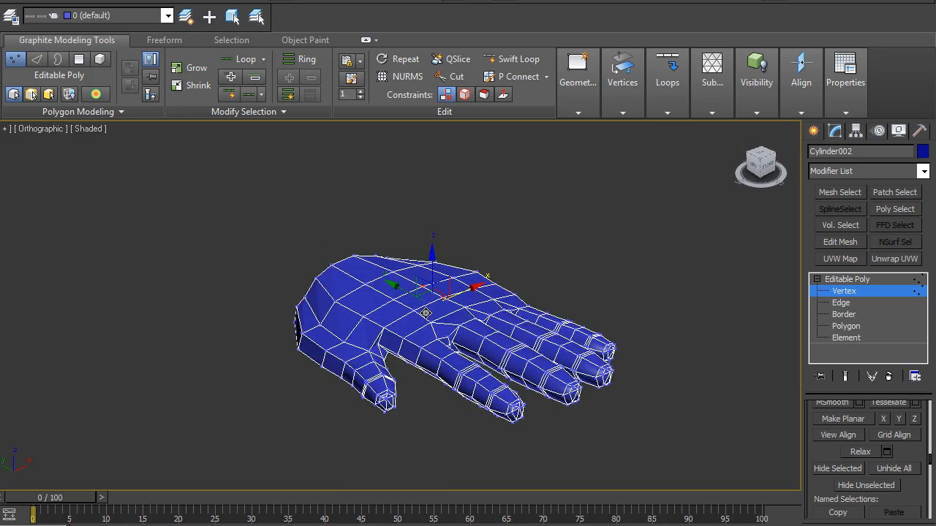
scroll(419, 318, "up", 2)
left_click(323, 357)
left_click(289, 332, "ctrl")
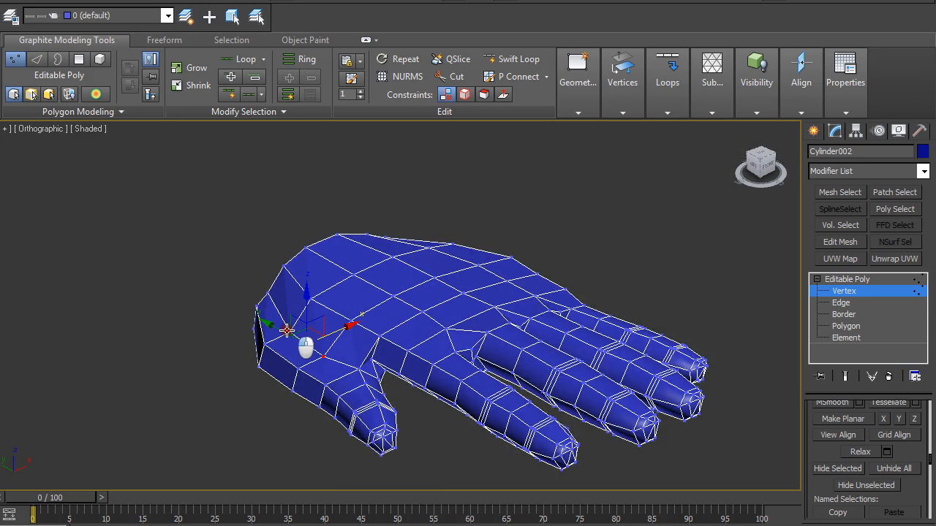
middle_click_drag(307, 344, 249, 207, "alt")
middle_click_drag(310, 181, 408, 277)
key("b")
middle_click_drag(419, 347, 406, 242)
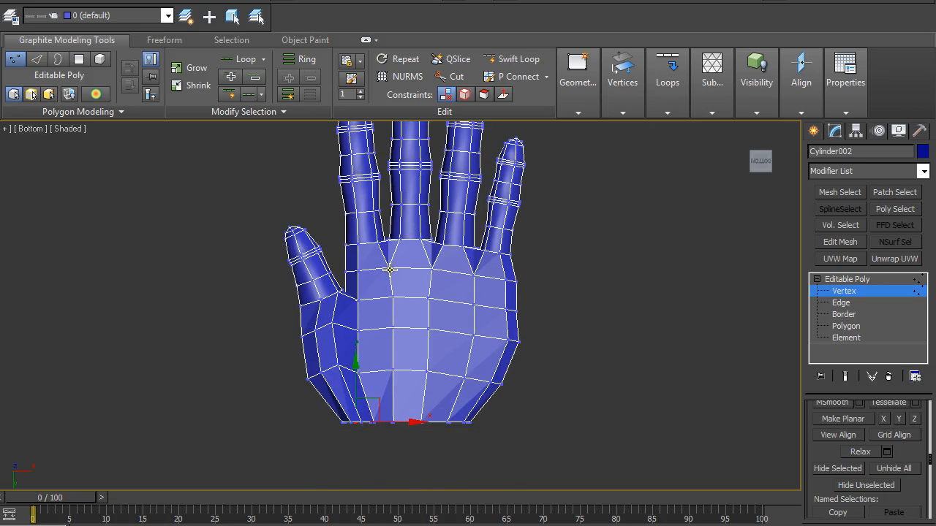
middle_click_drag(355, 282, 341, 253, "alt")
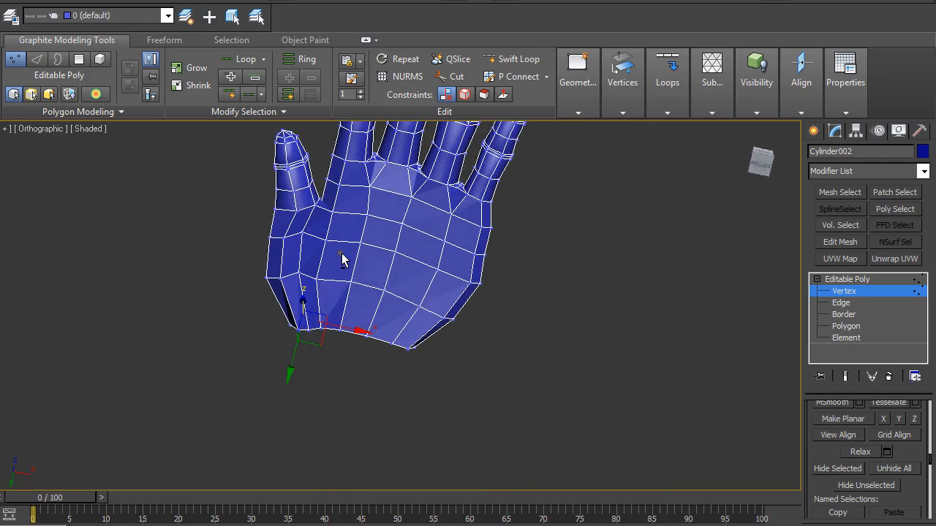
- In the bottom view, move the inner thumb-base vertices toward the palm's centre, shifting those nearer the wrist further than the rest
key("b")
middle_click_drag(394, 434, 369, 292)
scroll(361, 267, "up", 2)
middle_click_drag(367, 330, 359, 284)
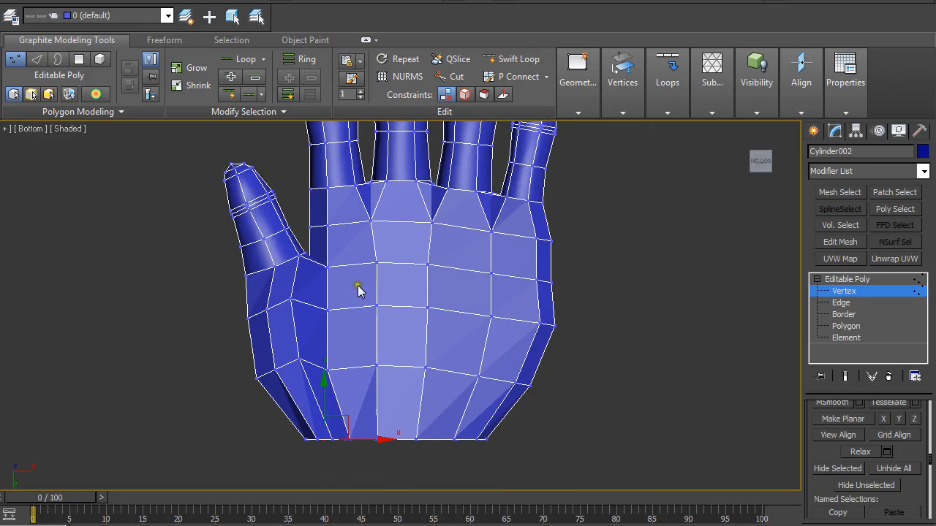
left_click(326, 269)
left_click(325, 316, "ctrl")
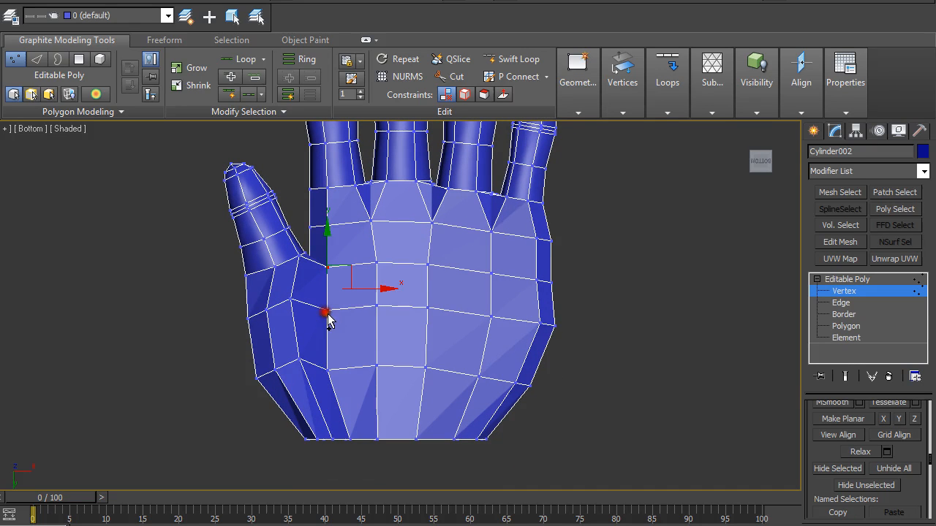
left_click(327, 368, "ctrl")
left_click(300, 358, "ctrl")
left_click(264, 311, "ctrl")
left_click(275, 372, "ctrl")
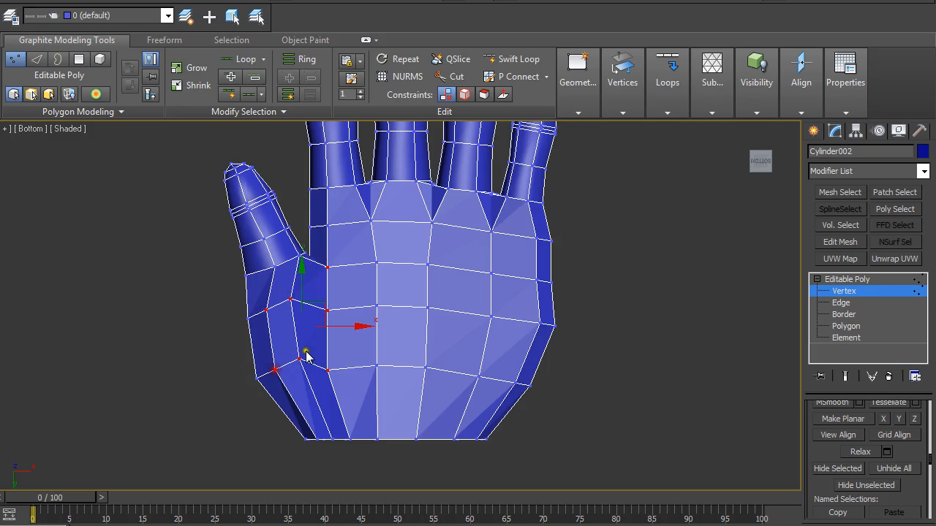
left_click_drag(342, 324, 360, 325)
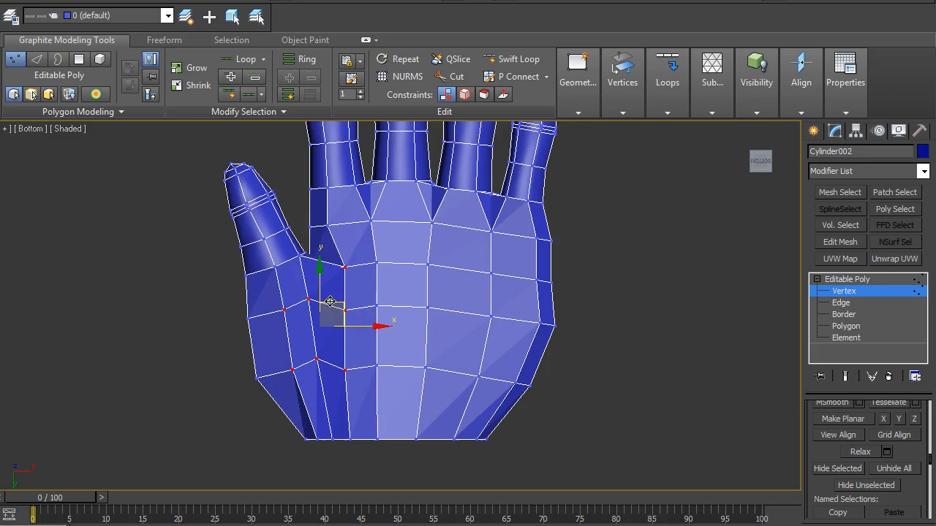
left_click_drag(333, 253, 356, 286, "alt")
left_click_drag(372, 338, 384, 337)
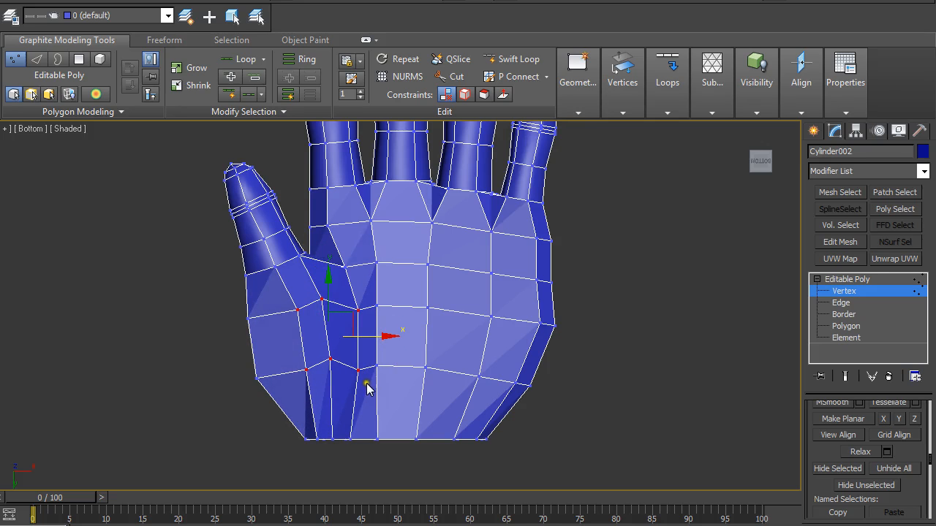
- Pull the thumb-base vertices on the underside downward to bulge the fleshy thumb pad
middle_click_drag(331, 359, 345, 341, "alt")
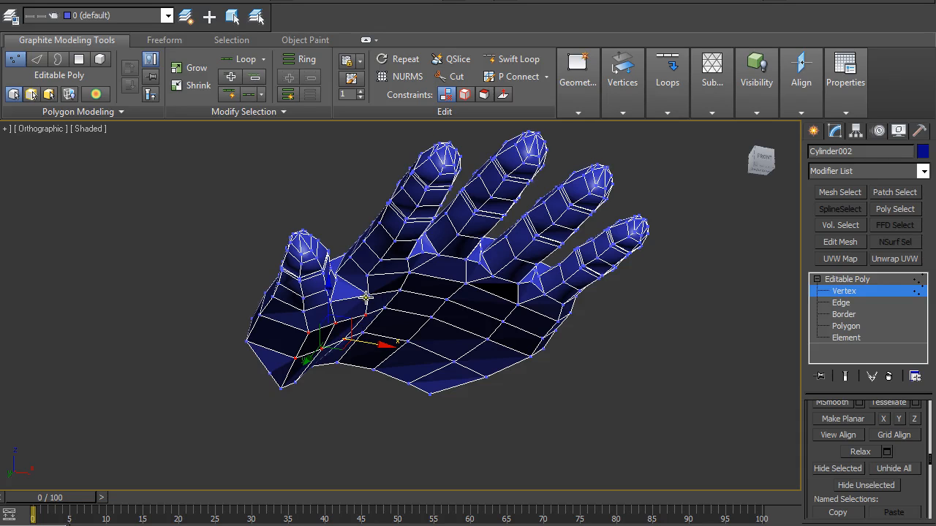
middle_click_drag(329, 293, 359, 401, "alt")
left_click(315, 349)
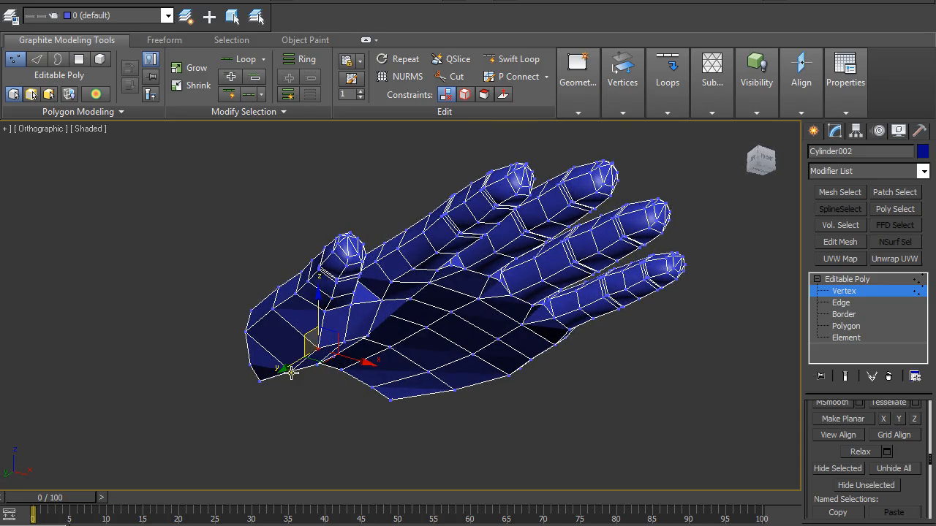
middle_click_drag(344, 386, 350, 367, "alt")
- Lower the underside palm vertices on the little-finger side and in the middle to fill out the palm
left_click(503, 331)
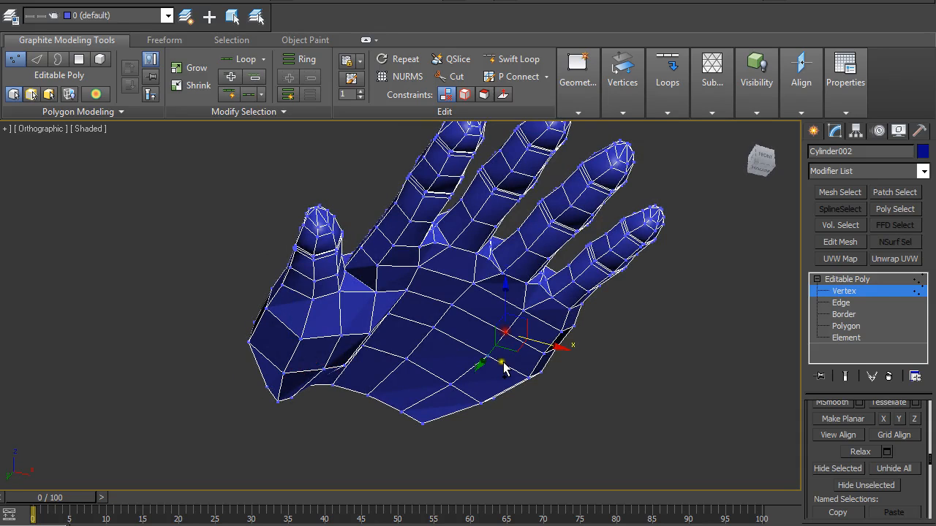
left_click_drag(486, 359, 449, 386)
left_click_drag(480, 326, 479, 349)
left_click(450, 307)
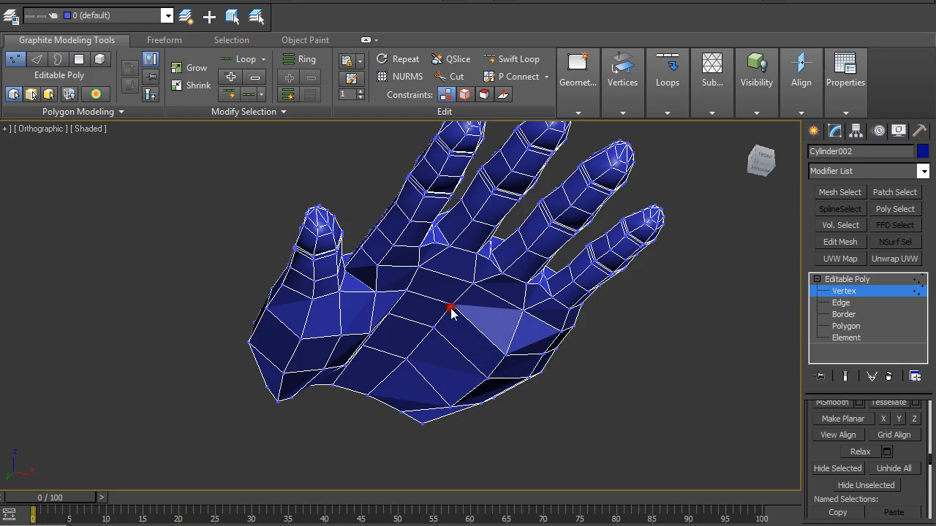
left_click(444, 337)
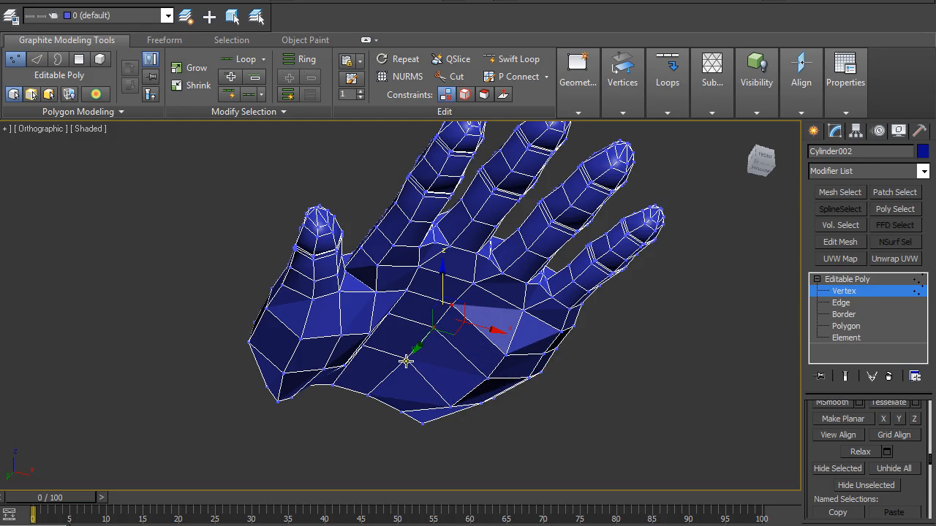
left_click_drag(426, 302, 406, 299)
- Select the lengthwise row of vertices beside the thumb pad on the underside and lower it
middle_click_drag(406, 298, 368, 322, "alt")
left_click_drag(404, 320, 402, 359)
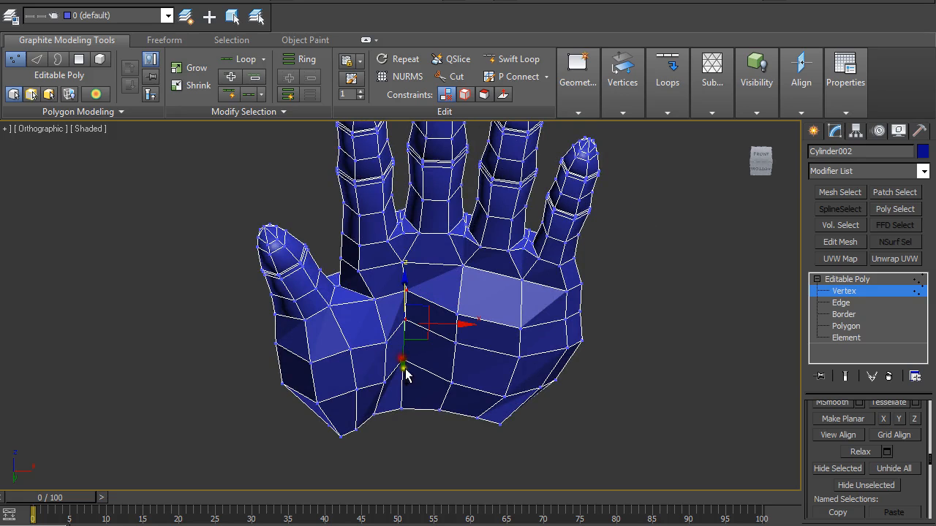
mouse_move(405, 313)
middle_mouse_down("alt")
mouse_move(395, 316)
mouse_move(404, 312)
middle_mouse_up("alt")
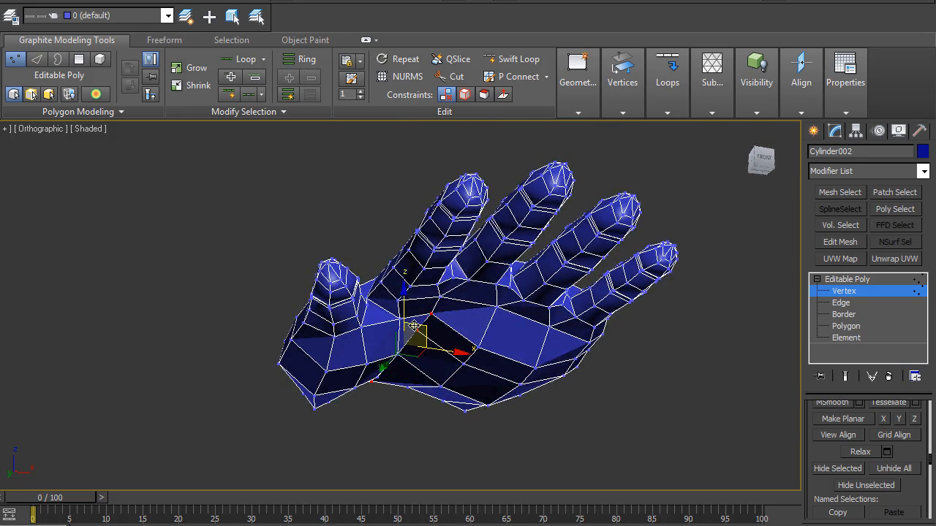
left_click_drag(403, 312, 404, 329)
- Lower the underside wrist-border vertices just beside the thumb pad
middle_click_drag(404, 329, 415, 395, "alt")
left_click(425, 375)
left_click(360, 369, "ctrl")
middle_click_drag(372, 431, 385, 371, "alt")
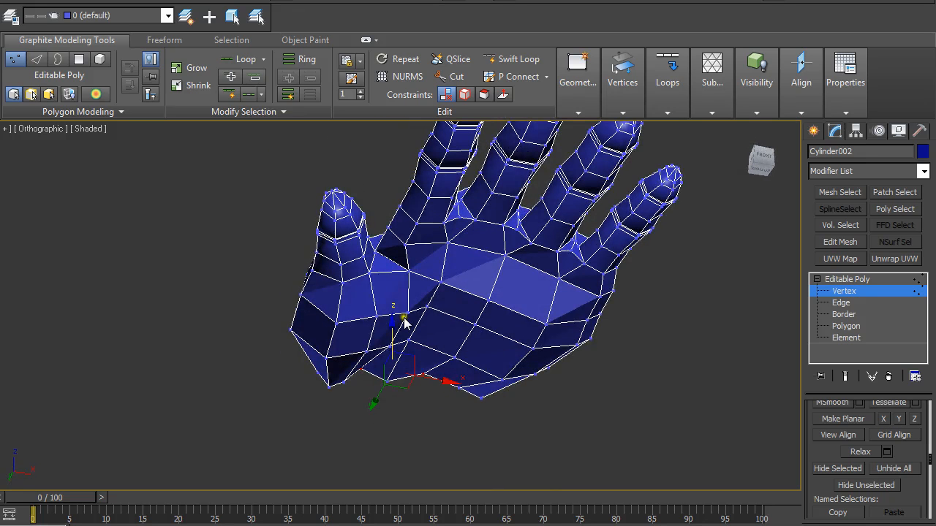
left_click_drag(392, 328, 392, 343)
- Lower the underside wrist-border vertex near the little-finger side to even out the heel of the palm
middle_click_drag(438, 381, 395, 316, "alt")
left_click(462, 368)
middle_click_drag(478, 343, 480, 411, "alt")
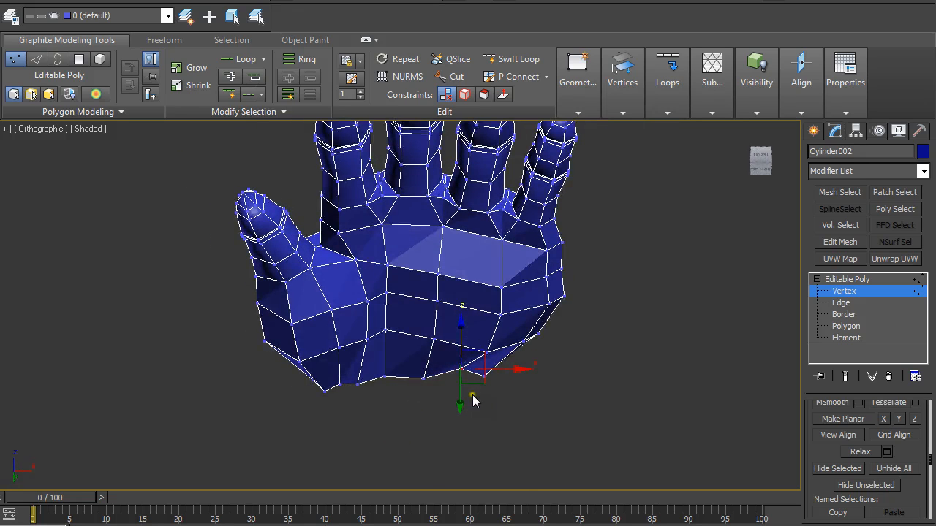
left_click_drag(460, 331, 460, 342)
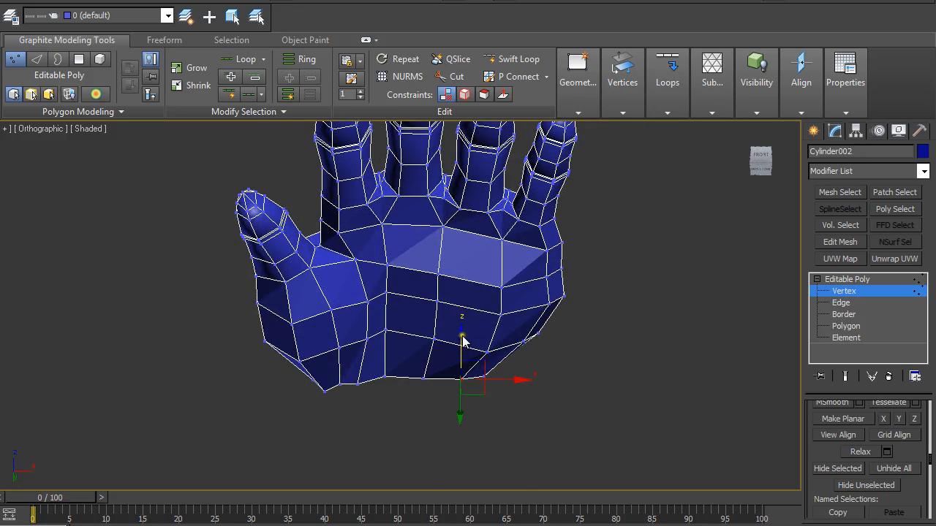
- Raise the row of underside vertices across the middle of the palm to hollow it slightly
middle_click_drag(431, 300, 429, 315, "alt")
middle_click_drag(503, 320, 501, 300, "alt")
left_click(498, 246)
left_click(434, 232)
left_click(437, 209)
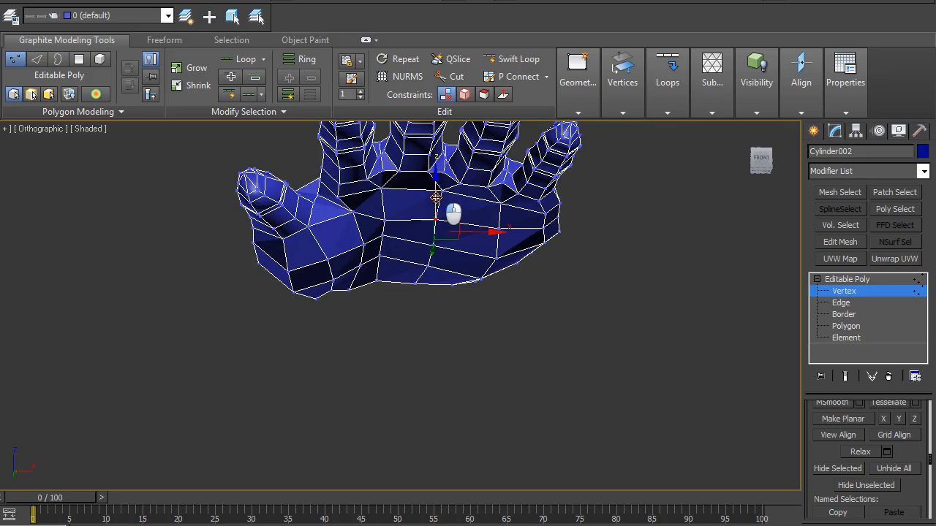
left_click(385, 220)
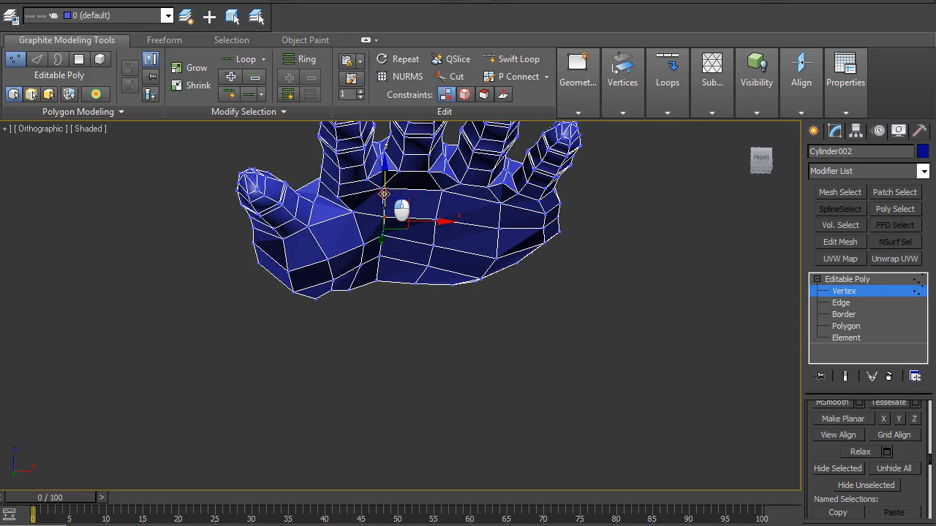
- Select the three underside palm vertices just behind the finger bases, lower them and leave vertex editing
left_click(500, 205)
left_click(436, 195, "ctrl")
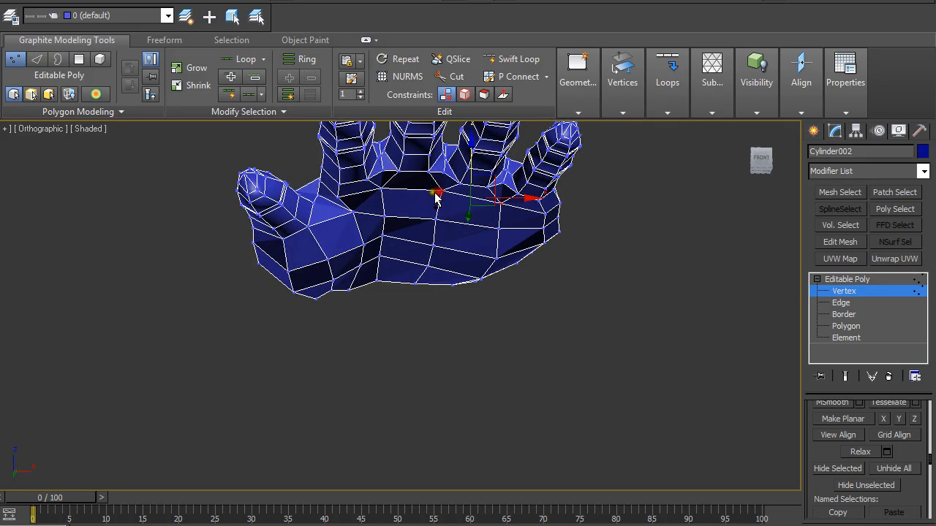
left_click(385, 189, "ctrl")
middle_click_drag(383, 189, 424, 172, "alt")
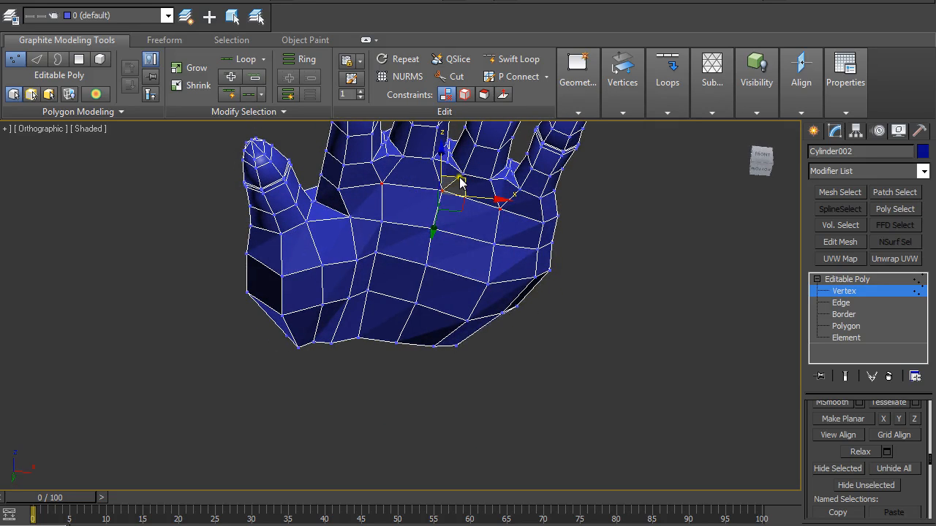
left_click_drag(446, 161, 437, 176)
middle_click_drag(437, 176, 669, 295, "alt")
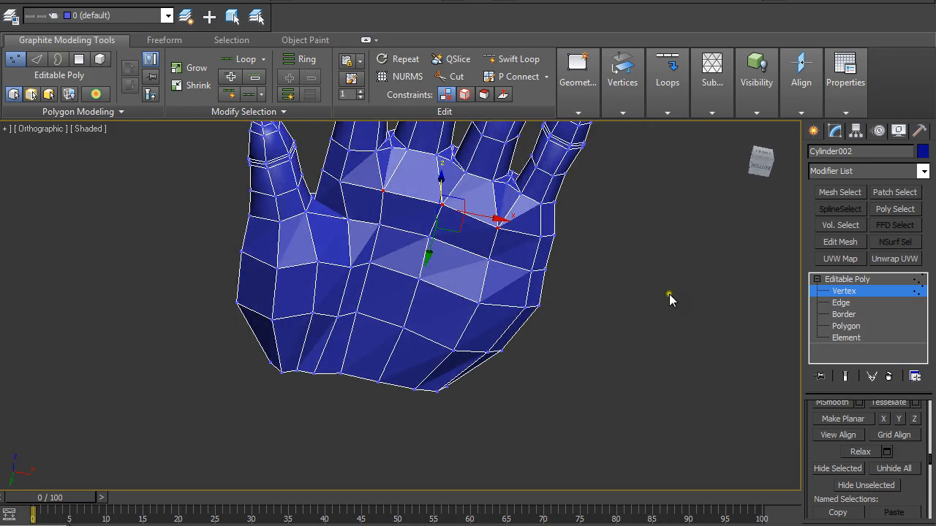
left_click(838, 294)
left_click(706, 281)
scroll(658, 261, "down", 2)
middle_click_drag(658, 261, 626, 235, "alt")
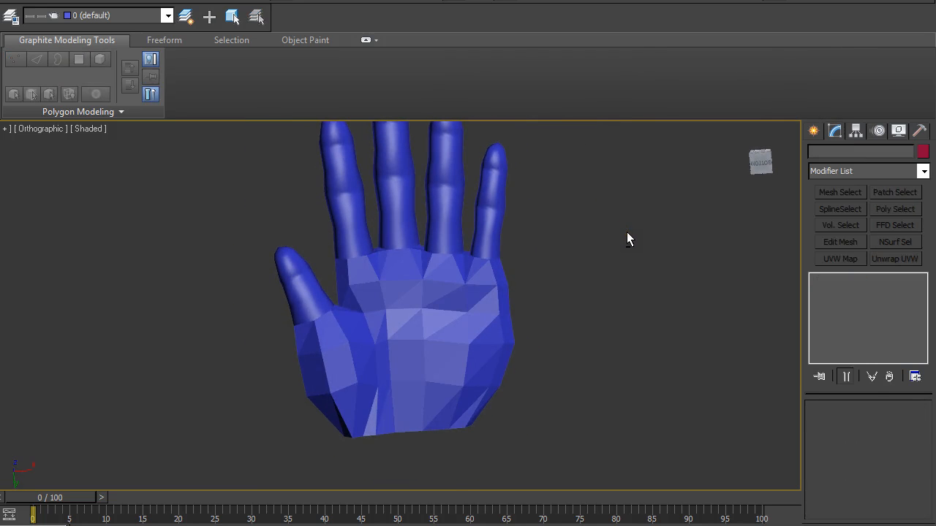
- Assign smoothing group 1 to all polygons of the hand and deselect it
left_click(472, 308)
key("4")
key("ctrl+a")
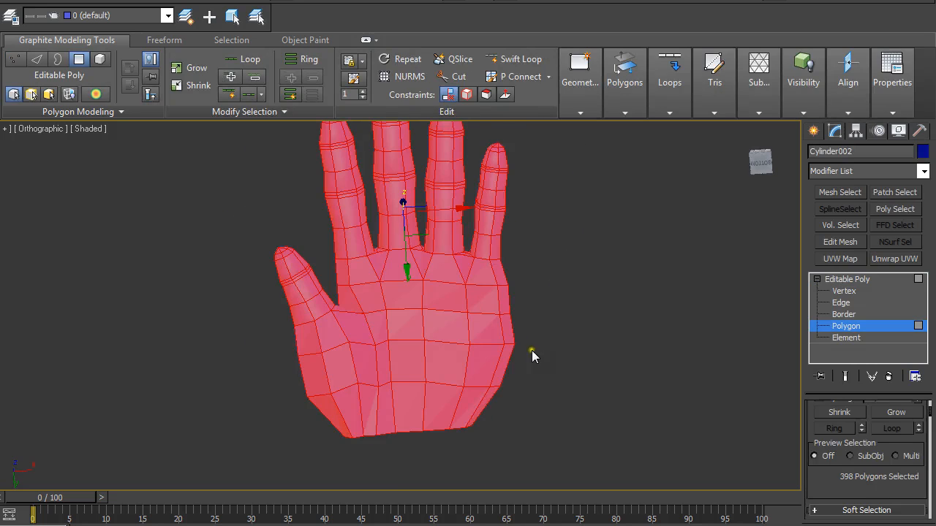
left_click_drag(927, 406, 933, 476)
left_click(820, 457)
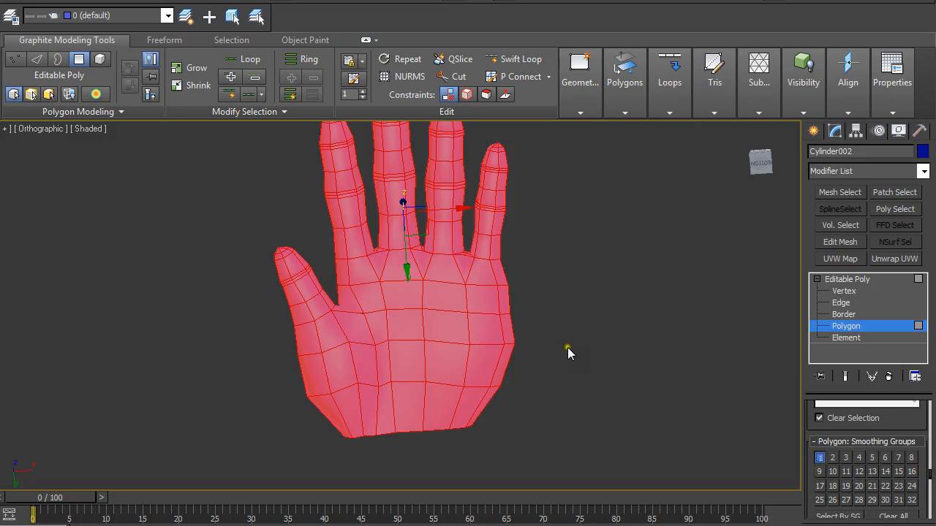
left_click(598, 349)
left_click(780, 332)
mouse_move(612, 310)
middle_mouse_down("alt")
mouse_move(595, 291)
mouse_move(614, 278)
mouse_move(618, 341)
mouse_move(611, 322)
middle_mouse_up("alt")
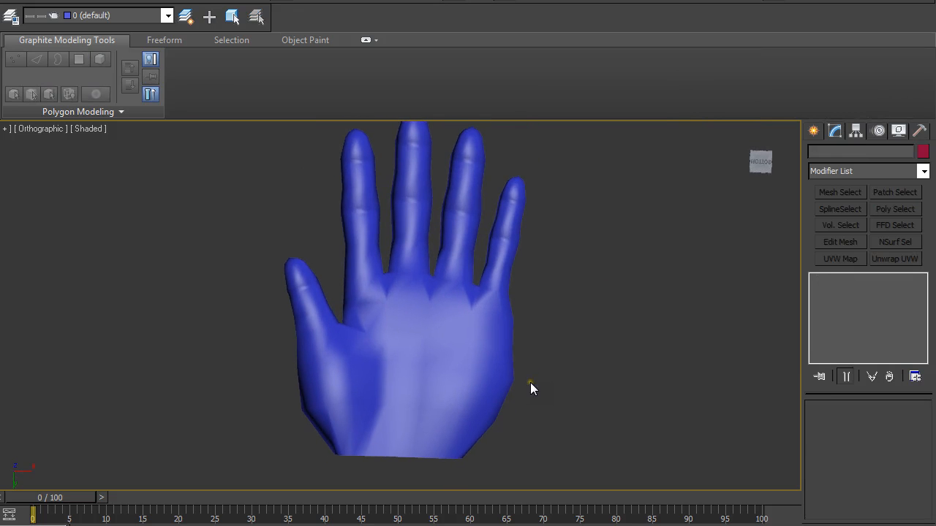
- In the bottom view, pull the widest vertices on the palm's little-finger side inward and shift that whole side slightly inward
left_click(462, 370)
key("1")
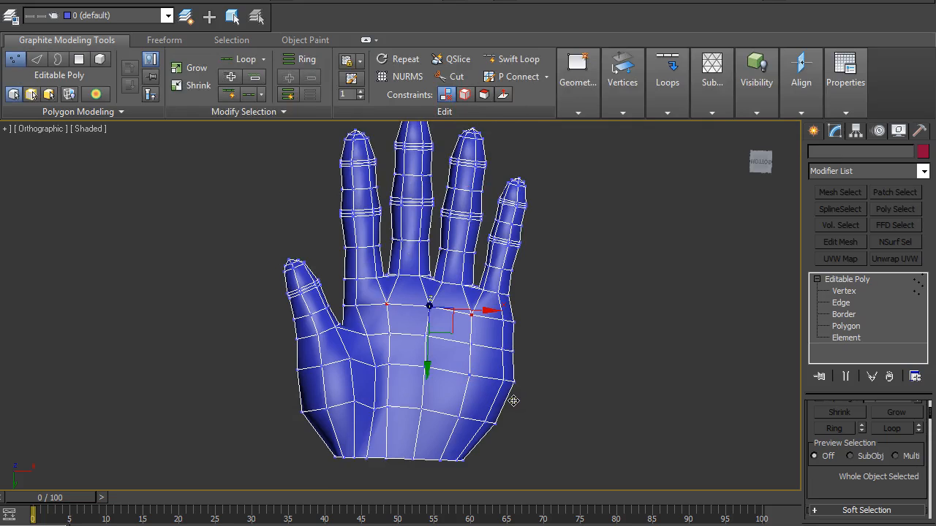
key("b")
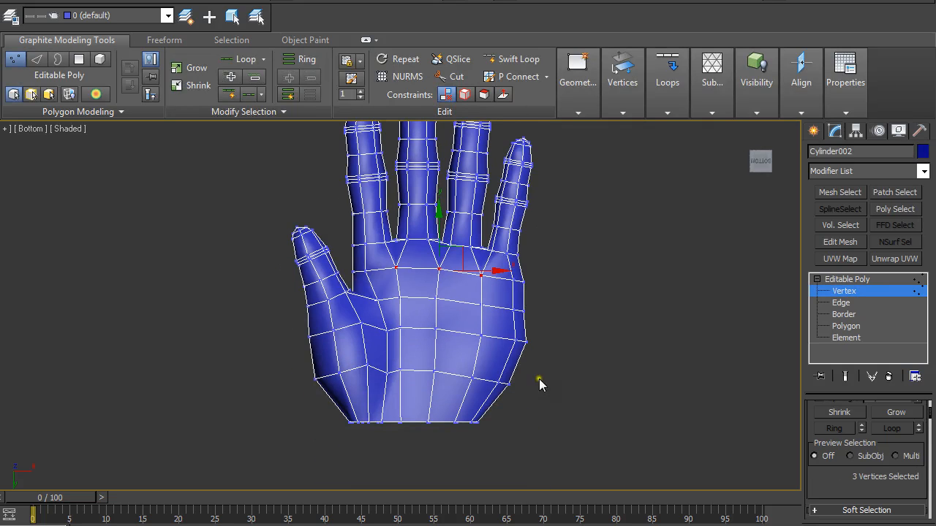
left_click_drag(556, 460, 450, 298)
left_click_drag(572, 378, 545, 343)
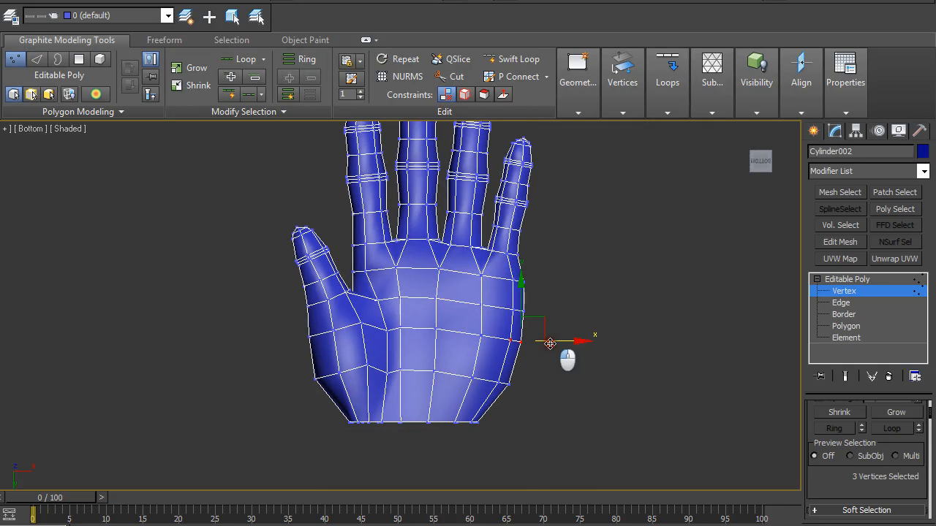
left_click_drag(557, 448, 496, 276)
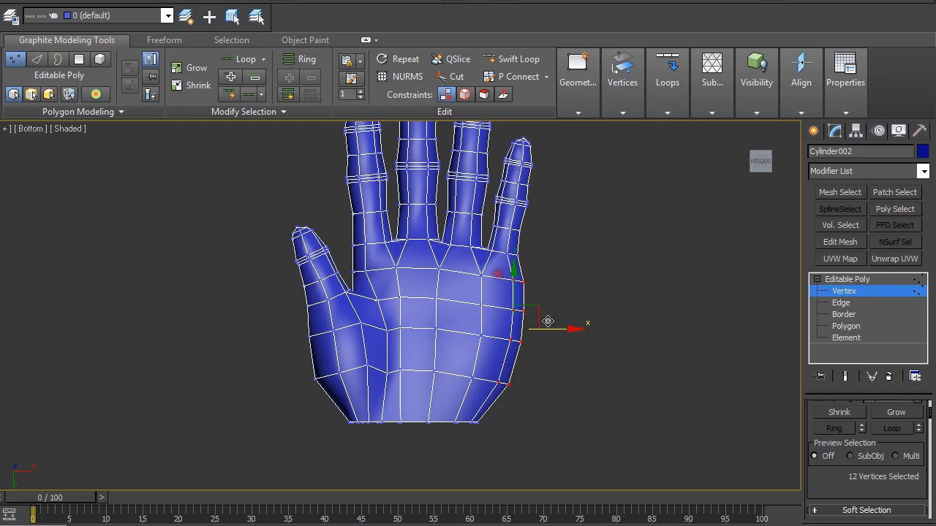
left_click_drag(563, 337, 557, 332)
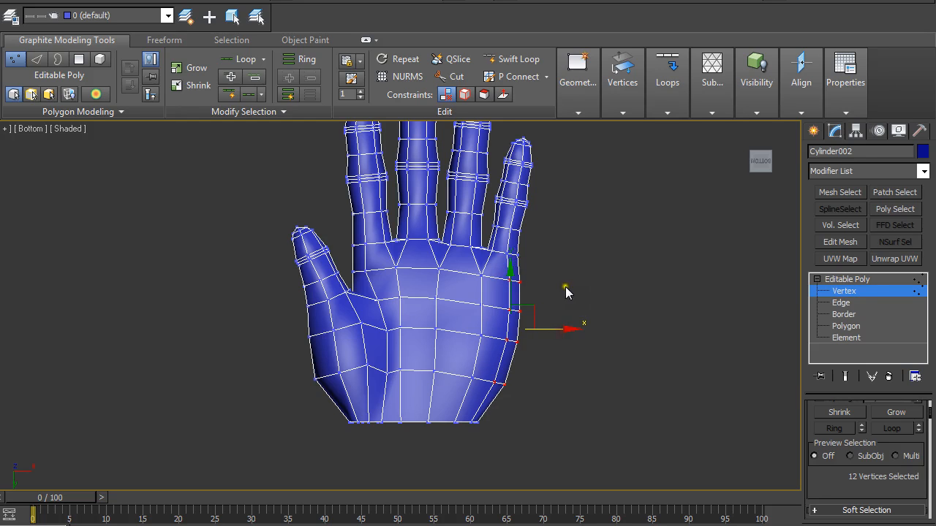
left_click(845, 291)
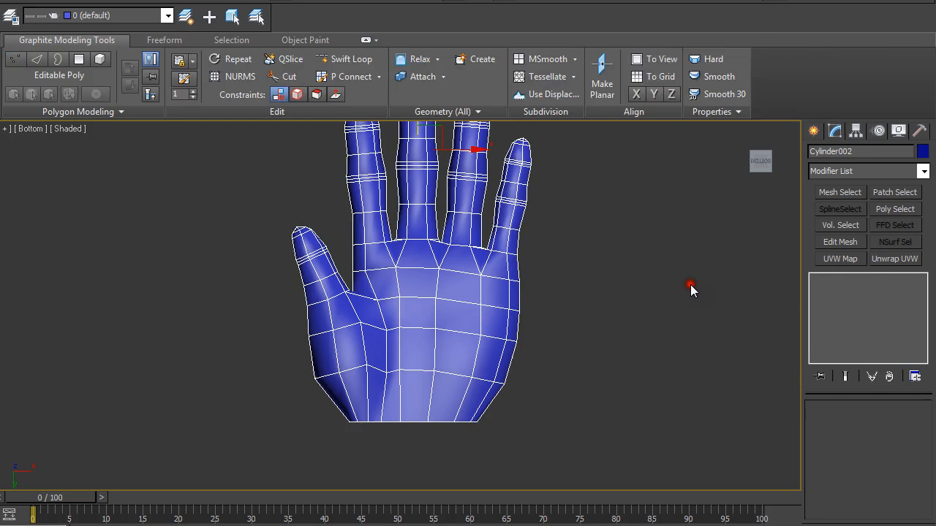
left_click(600, 273)
middle_click_drag(600, 273, 567, 315, "alt")
- Preview the hand with NURMS smoothing, examine the palm and wrist from several angles, and switch the smoothing off
left_click(495, 263)
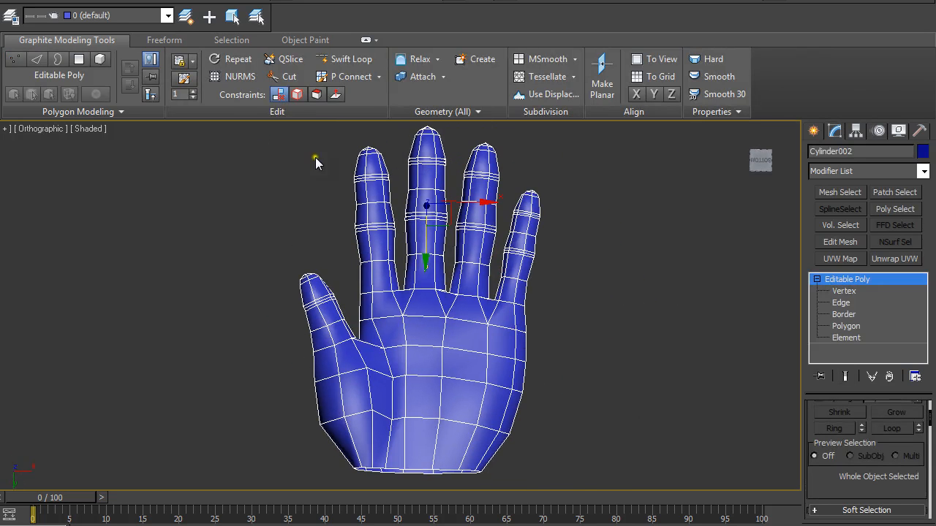
left_click(231, 76)
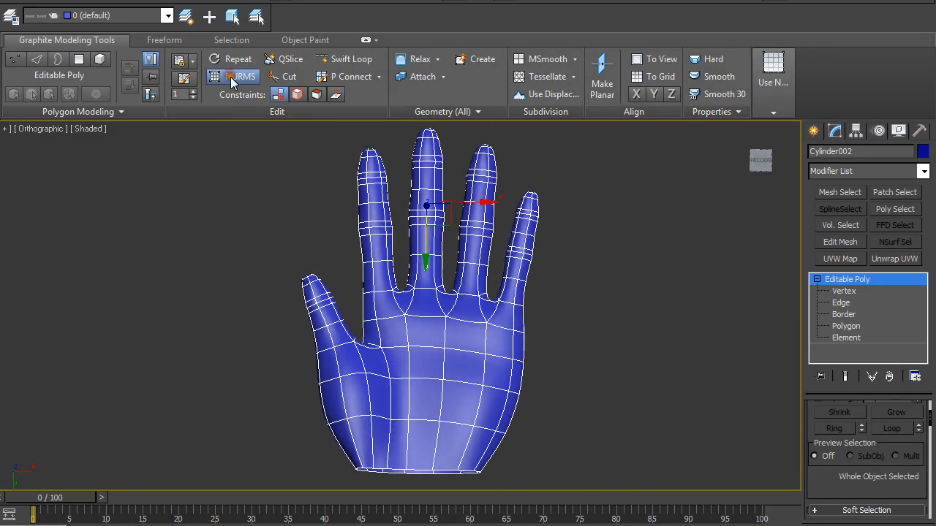
left_click(843, 291)
left_click(839, 290)
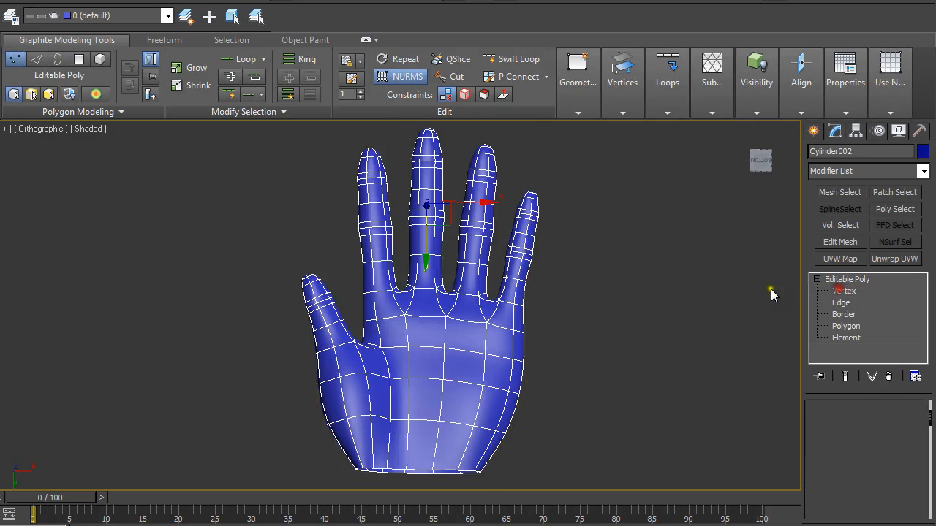
left_click(701, 278)
middle_click_drag(620, 320, 559, 304, "alt")
middle_click_drag(307, 308, 324, 285, "alt")
left_click(299, 359)
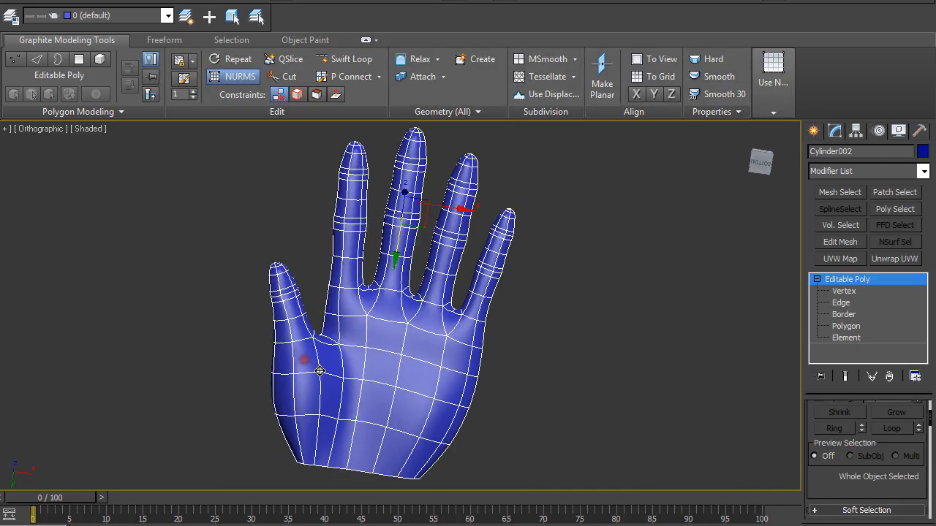
middle_click_drag(451, 317, 449, 247, "alt")
middle_click_drag(435, 371, 517, 323)
scroll(444, 362, "up", 2)
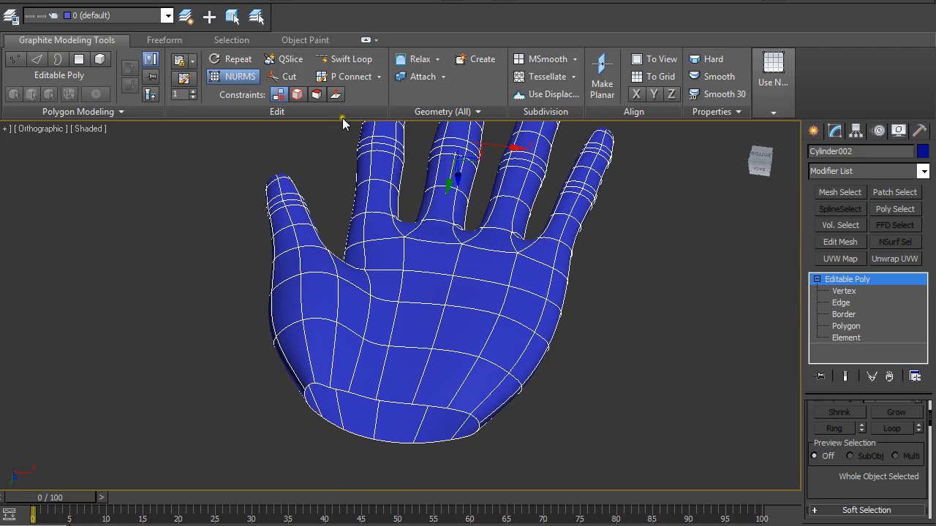
left_click(240, 76)
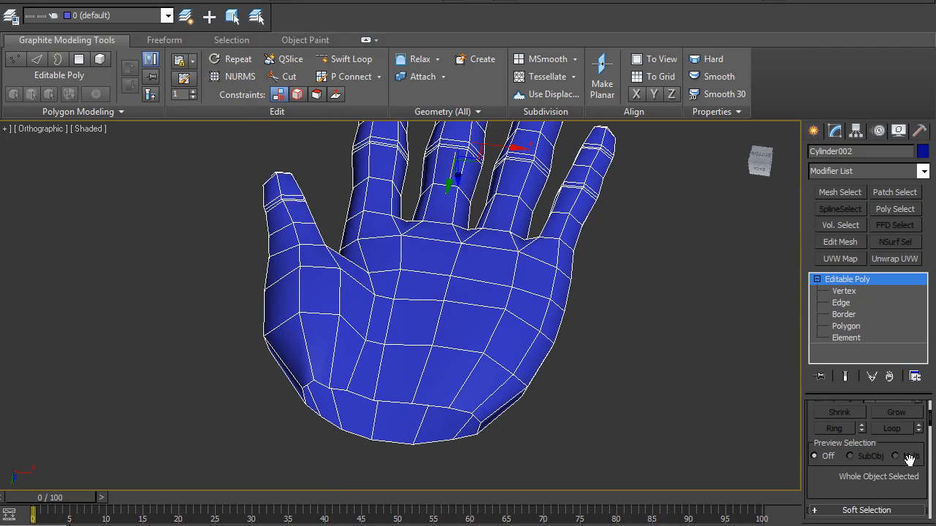
- Select the open border at the wrist and check its edge count
left_click_drag(928, 420, 931, 408)
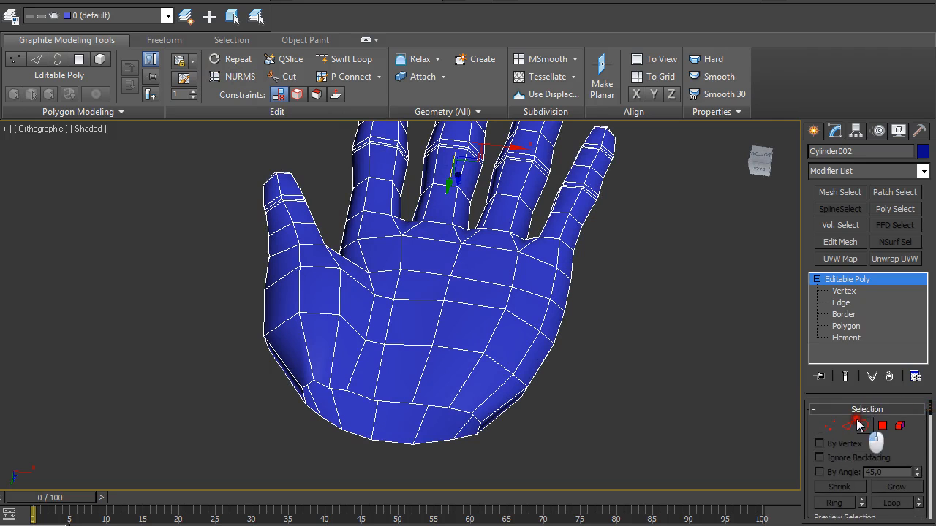
left_click(857, 419)
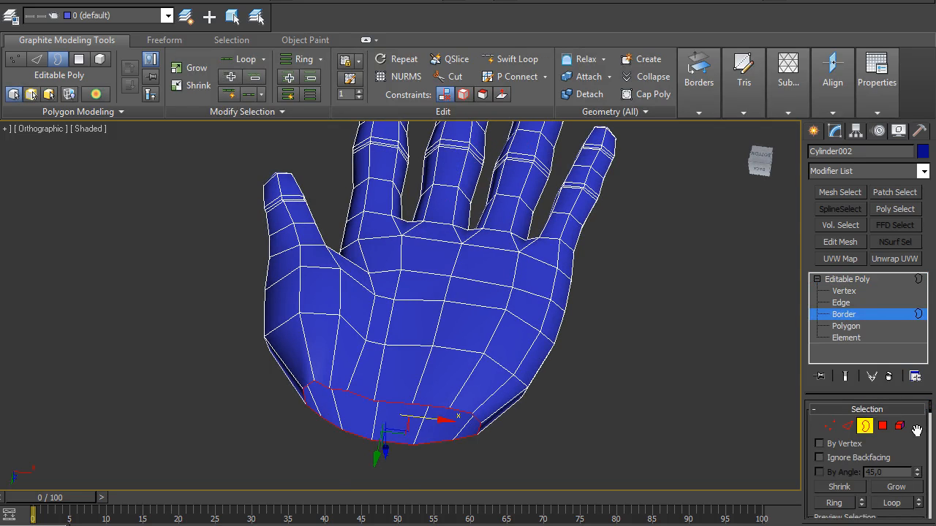
mouse_move(930, 414)
left_mouse_down()
mouse_move(932, 503)
mouse_move(932, 422)
left_mouse_up()
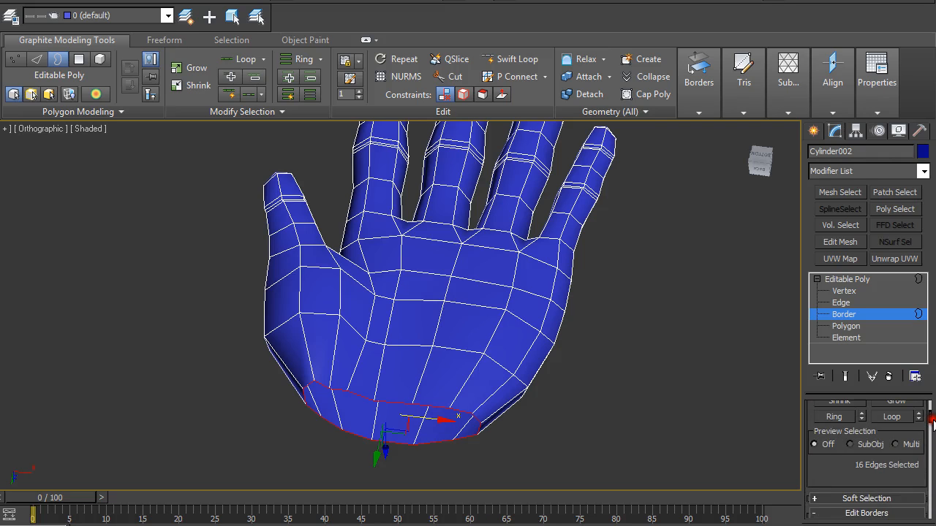
middle_click_drag(481, 423, 532, 416)
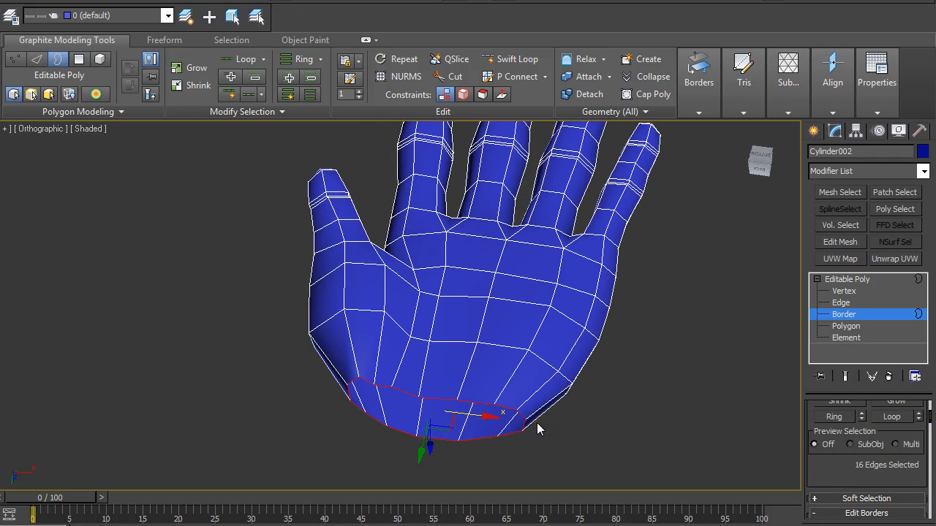
- Target-weld neighbouring vertices along the palm-side edge of the wrist opening to reduce their number
key("1")
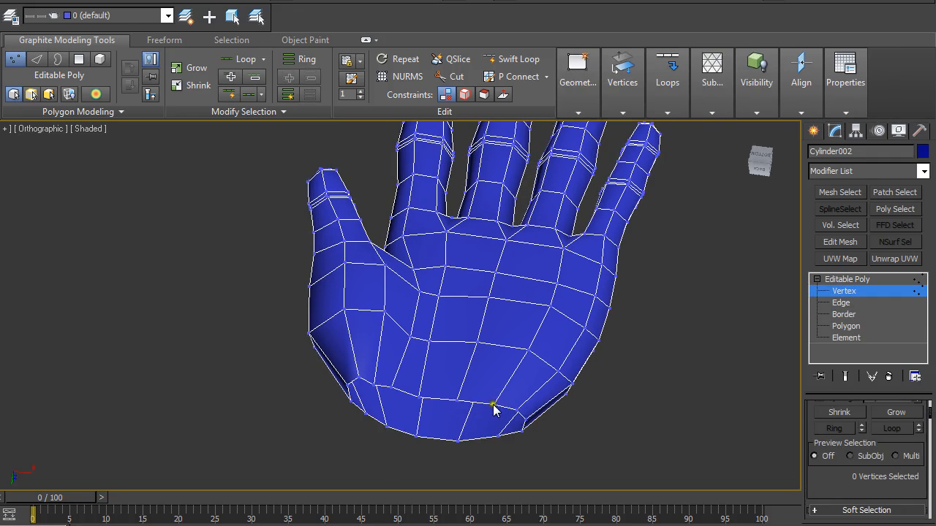
mouse_move(631, 117)
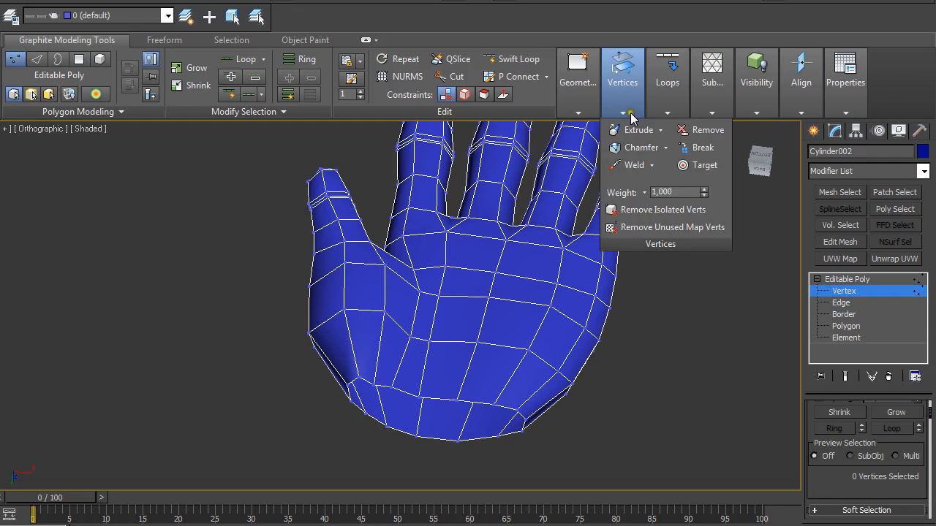
left_click(696, 164)
left_click(497, 403)
left_click(456, 399)
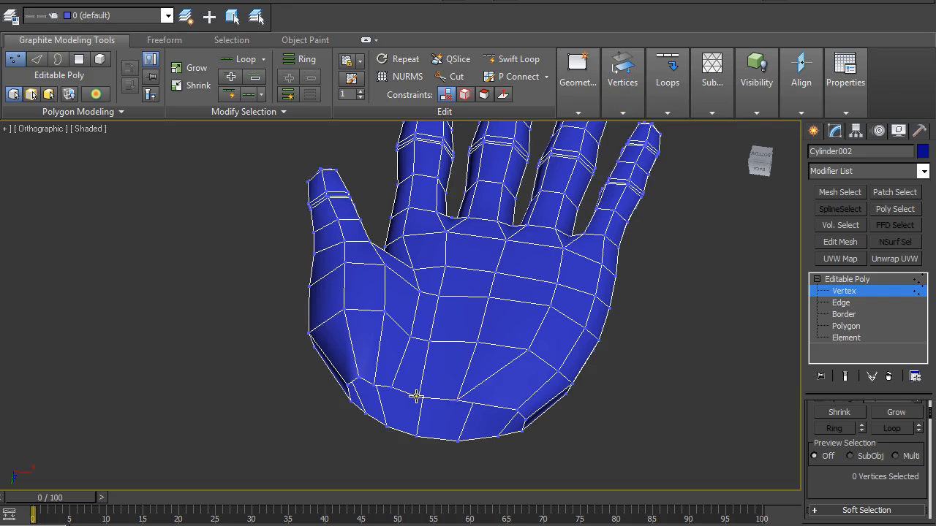
left_click(456, 399)
left_click(389, 383)
left_click(372, 385)
left_click(361, 380)
left_click(375, 385)
- Target-weld neighbouring vertices along the back-of-hand edge of the wrist opening and inspect the reduced border
mouse_move(496, 436)
middle_mouse_down("alt")
mouse_move(500, 427)
mouse_move(499, 436)
middle_mouse_up("alt")
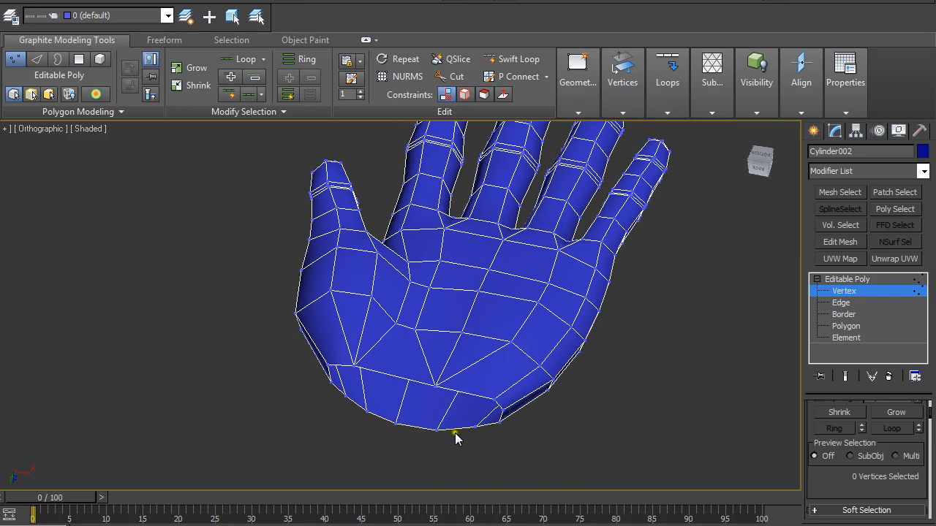
left_click(396, 424)
left_click(366, 412)
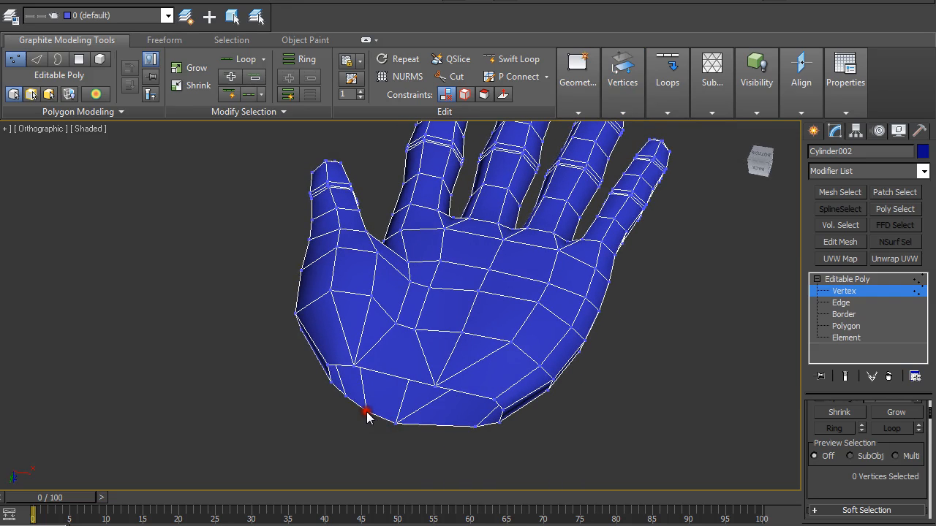
left_click(393, 423)
middle_click_drag(397, 428, 436, 407, "alt")
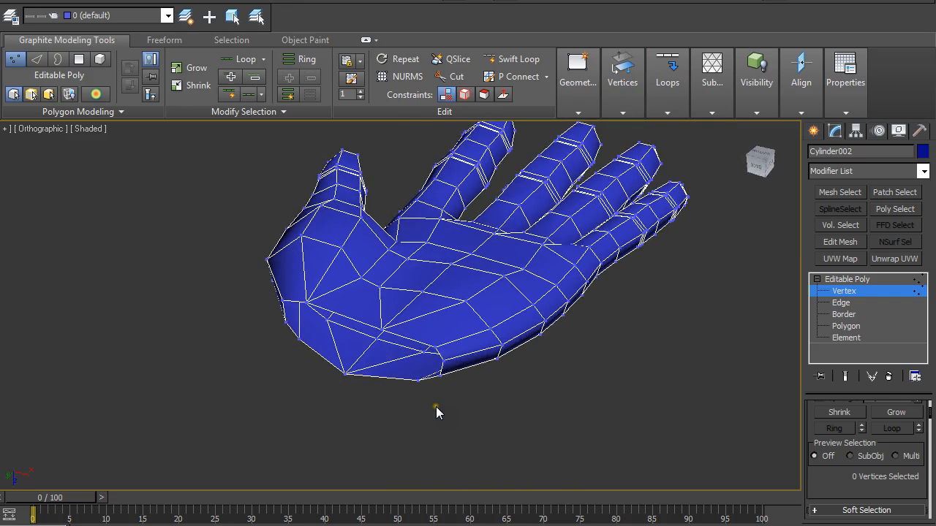
middle_click_drag(329, 353, 482, 154, "alt")
middle_click_drag(492, 338, 471, 251, "alt")
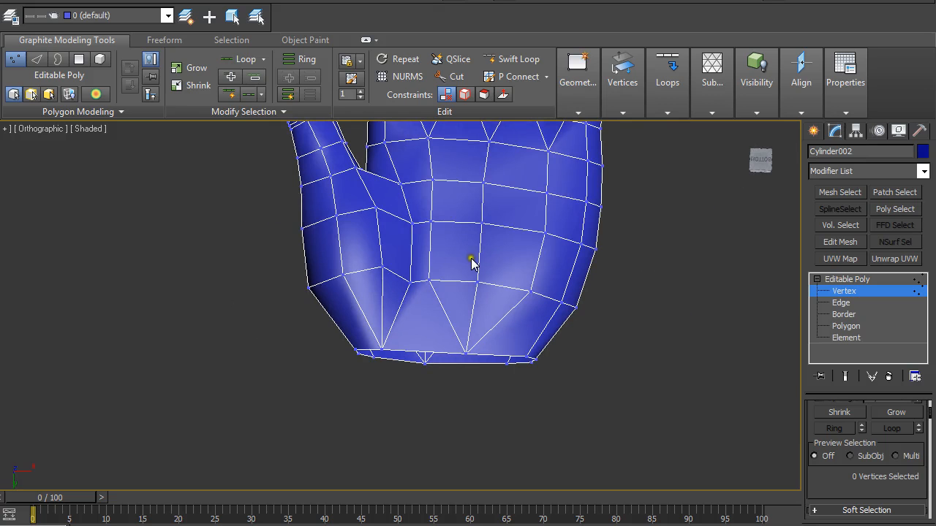
middle_click_drag(447, 307, 443, 261, "alt")
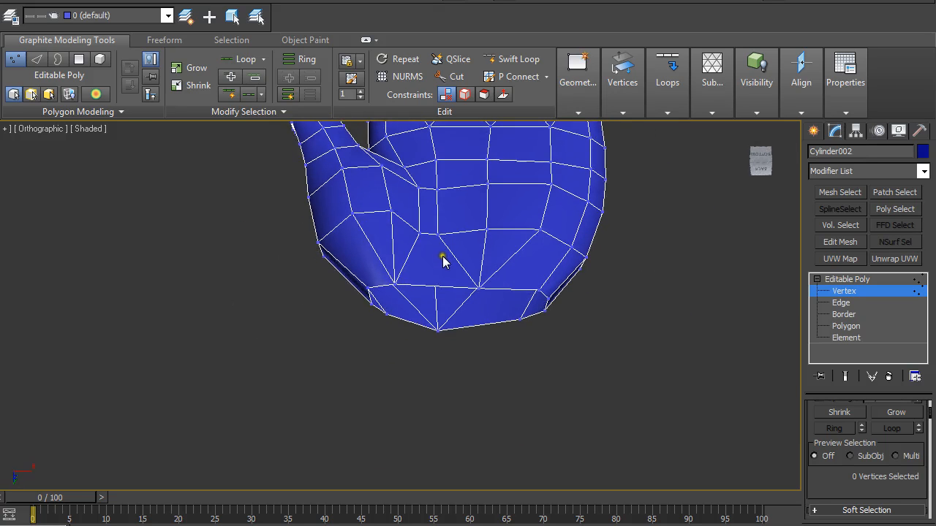
- Select the open border at the wrist and inspect its shape from the palm, the wrist opening and the back
left_click(848, 313)
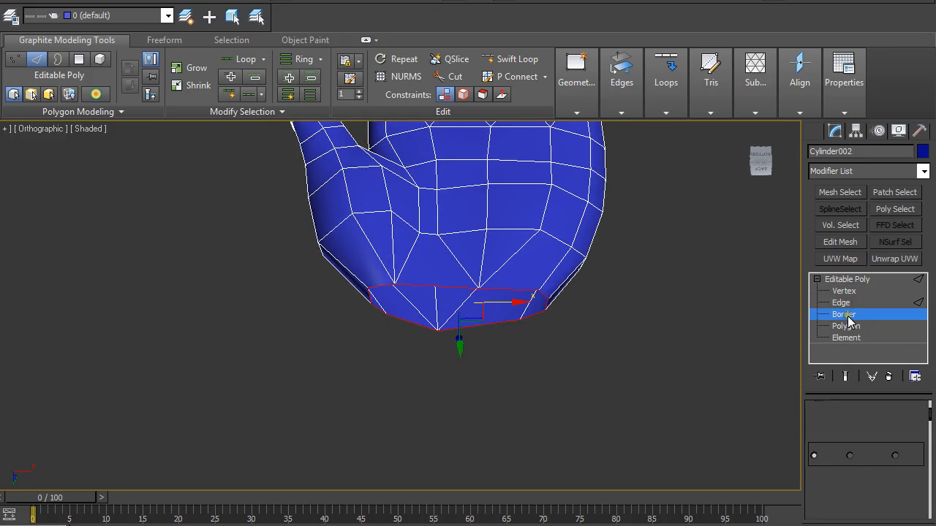
mouse_move(569, 331)
middle_mouse_down("alt")
mouse_move(568, 272)
mouse_move(570, 323)
middle_mouse_up("alt")
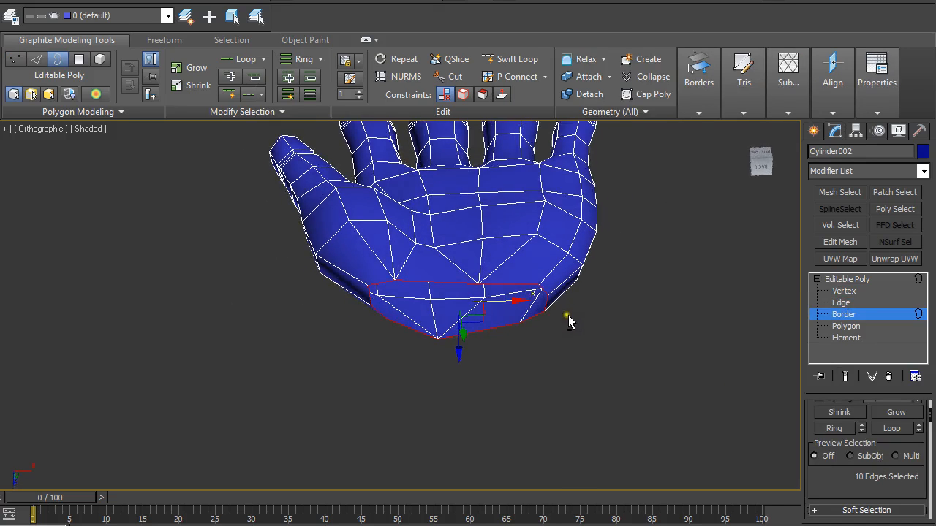
middle_click_drag(476, 307, 477, 280, "alt")
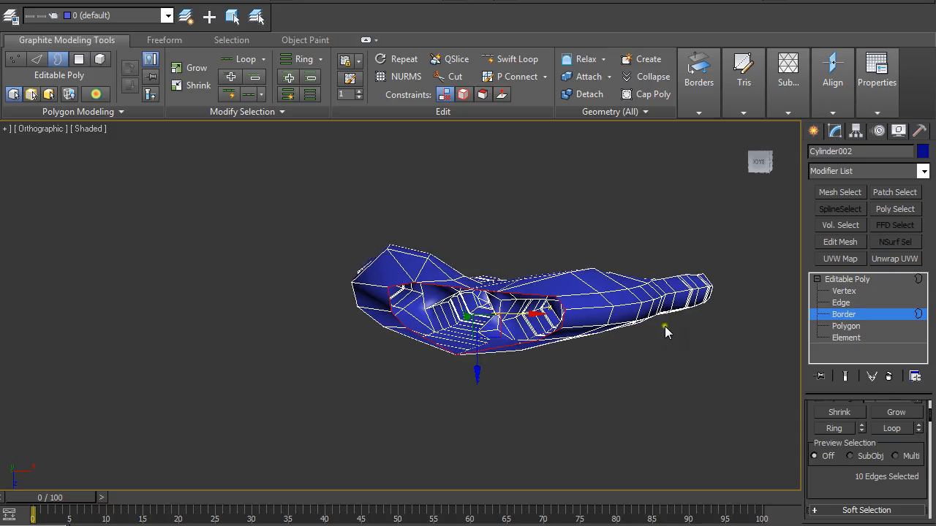
middle_click_drag(709, 356, 703, 329, "alt")
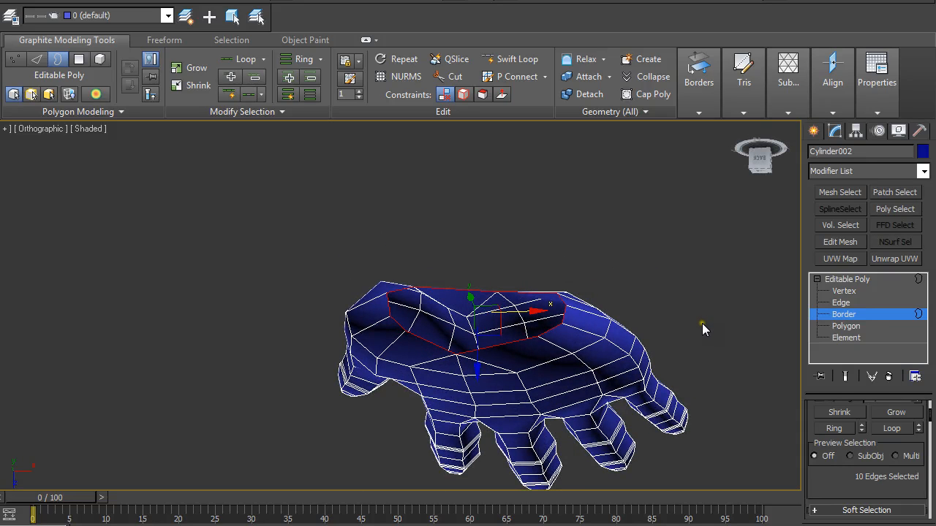
- Target-weld one surplus vertex at each back-of-hand corner of the wrist opening and check the border's edge count
left_click(841, 292)
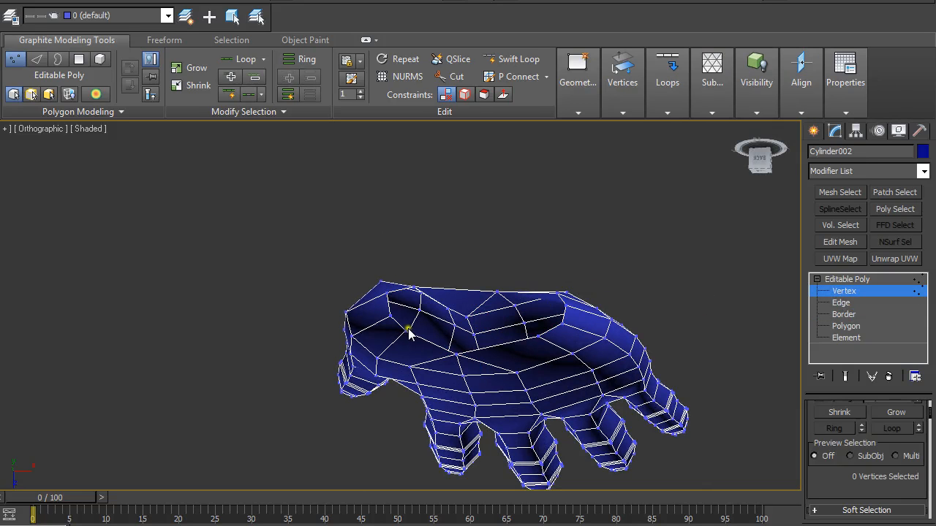
mouse_move(618, 118)
left_click(682, 166)
left_click(391, 317)
right_click(391, 317)
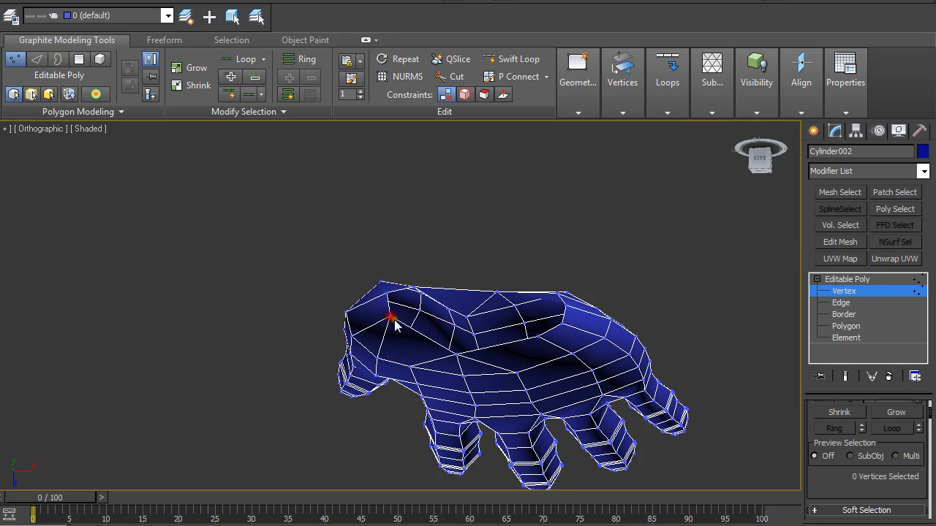
left_click(561, 321)
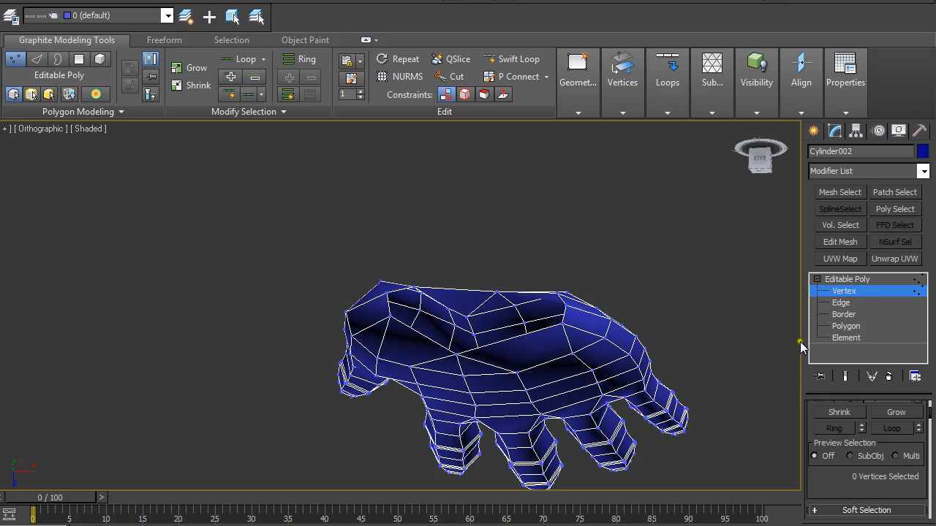
left_click(843, 313)
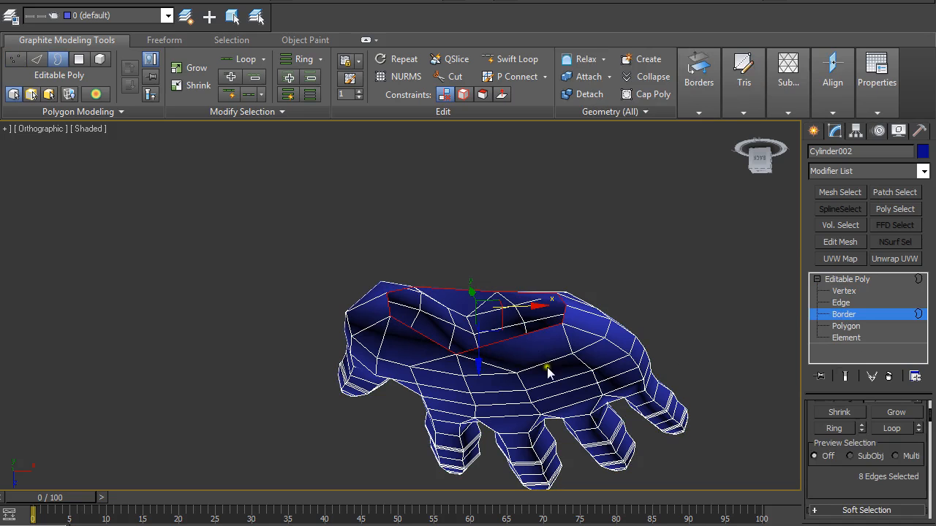
- Move the two border vertices on the little-finger side of the wrist opening inward to round that end
key("1")
left_click(561, 322)
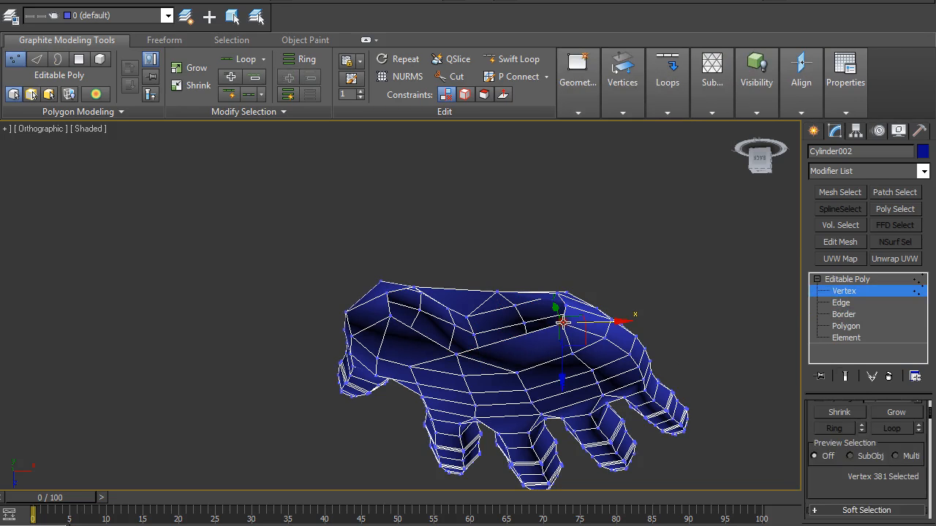
left_click_drag(578, 339, 554, 351)
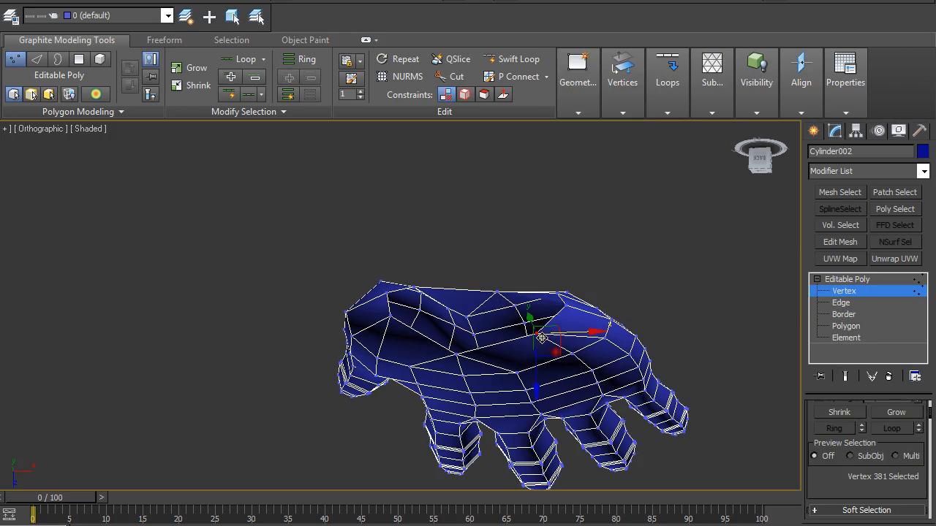
left_click(563, 306)
left_click_drag(584, 320, 575, 327)
middle_click_drag(519, 331, 539, 335, "alt")
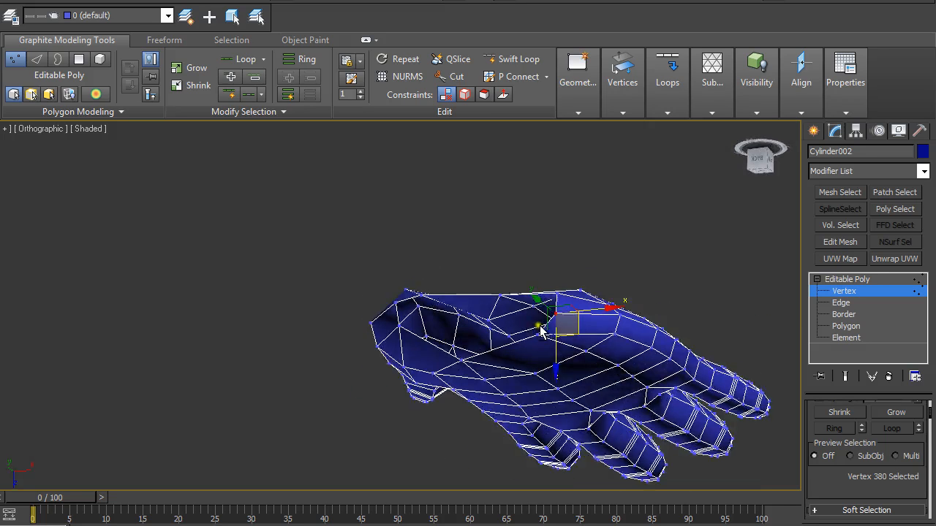
- Reposition the two thumb-side wrist border vertices, adjust the little-finger-side one again, and leave vertex editing
left_click(399, 323)
left_click_drag(416, 339, 431, 382)
middle_click_drag(470, 374, 423, 405, "alt")
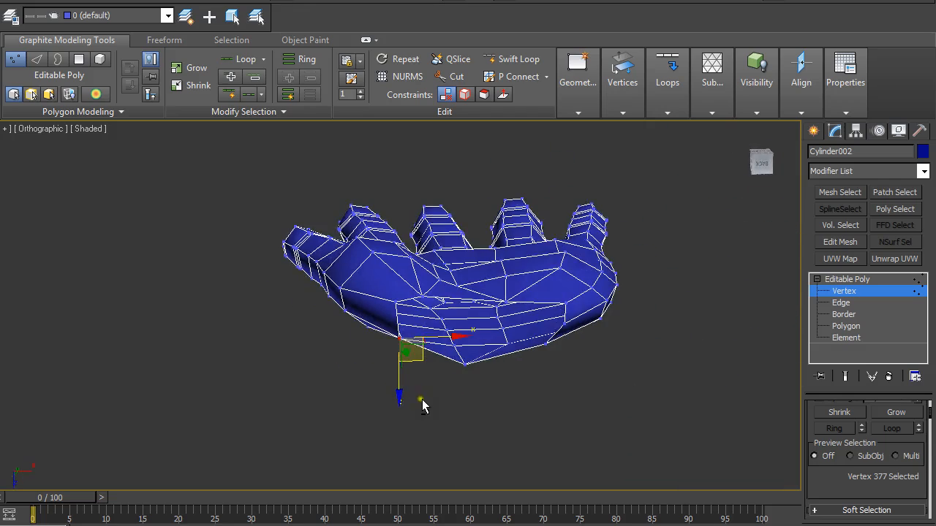
left_click(397, 304)
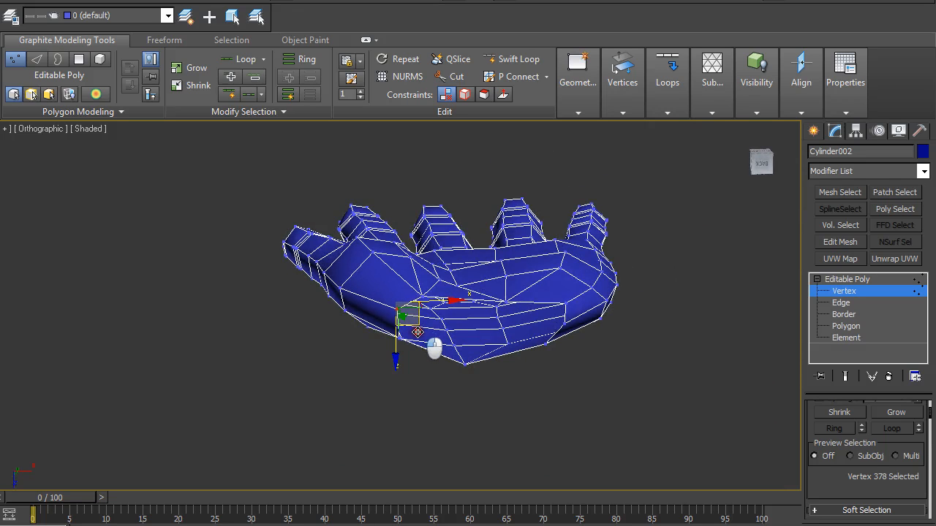
left_click(565, 303)
mouse_move(581, 324)
left_mouse_down()
mouse_move(596, 336)
mouse_move(575, 327)
left_mouse_up()
left_click(831, 294)
- Switch to a perspective view, frame the hand, and examine it from the back and the palm
left_click(699, 299)
middle_click_drag(697, 299, 423, 371, "alt")
key("p")
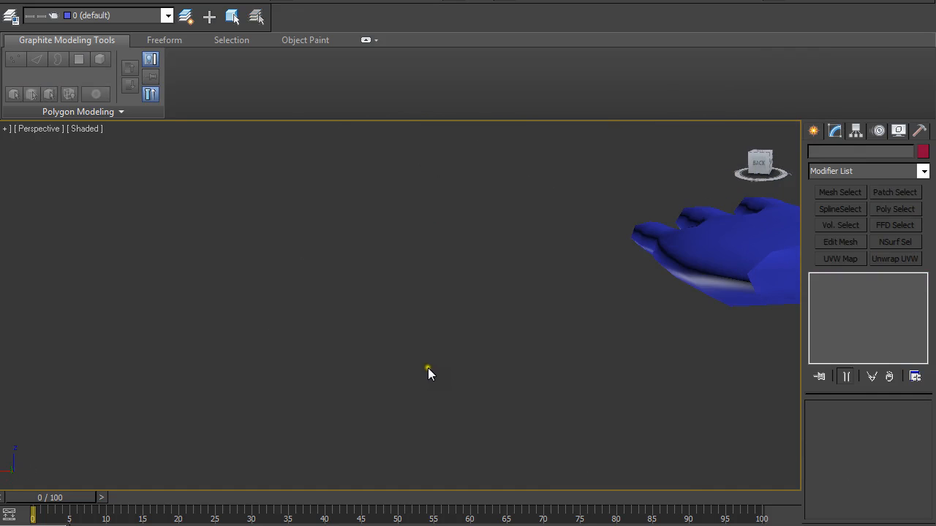
key("z")
scroll(411, 332, "down", 4)
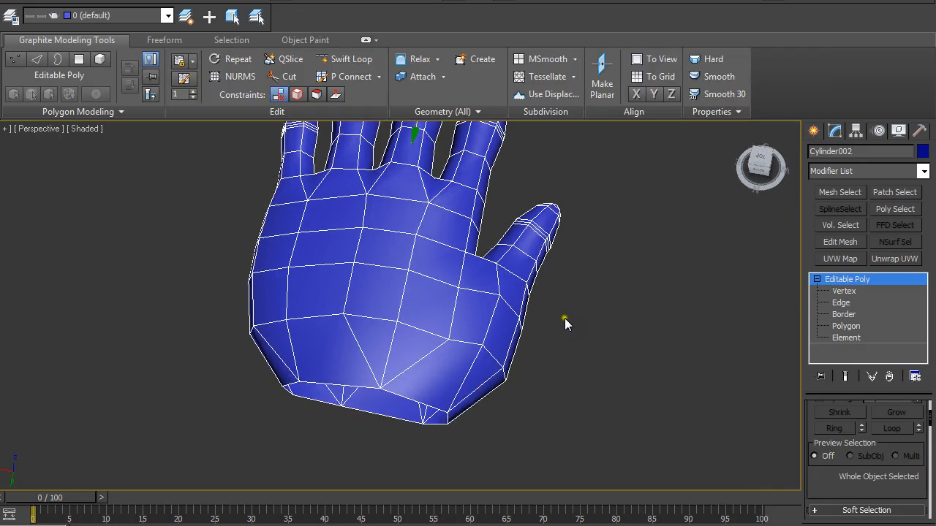
left_click(574, 324)
scroll(575, 323, "down", 4)
middle_click_drag(574, 323, 311, 102, "alt")
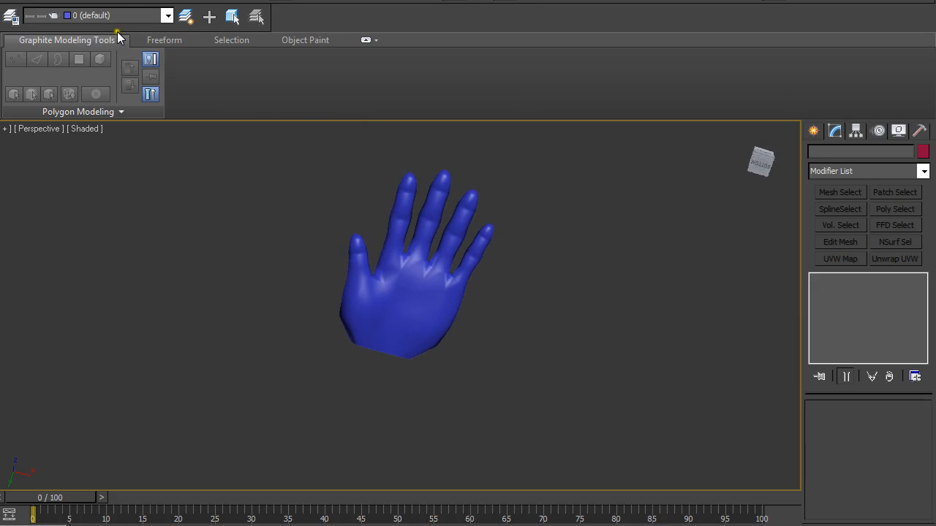
- Turn on NURMS smoothing for the hand and examine the smoothed palm, thumb and wrist
left_click(372, 277)
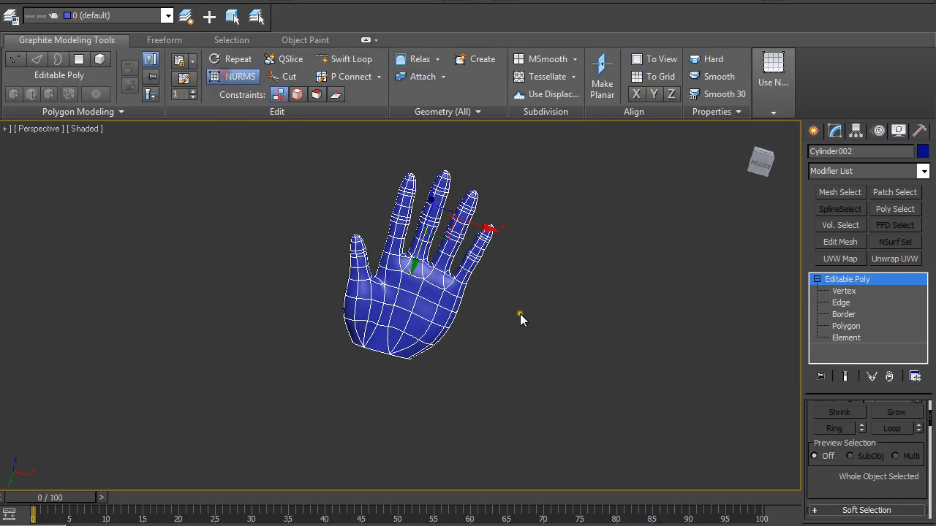
left_click(527, 320)
middle_click_drag(527, 319, 481, 297, "alt")
scroll(476, 304, "up", 5)
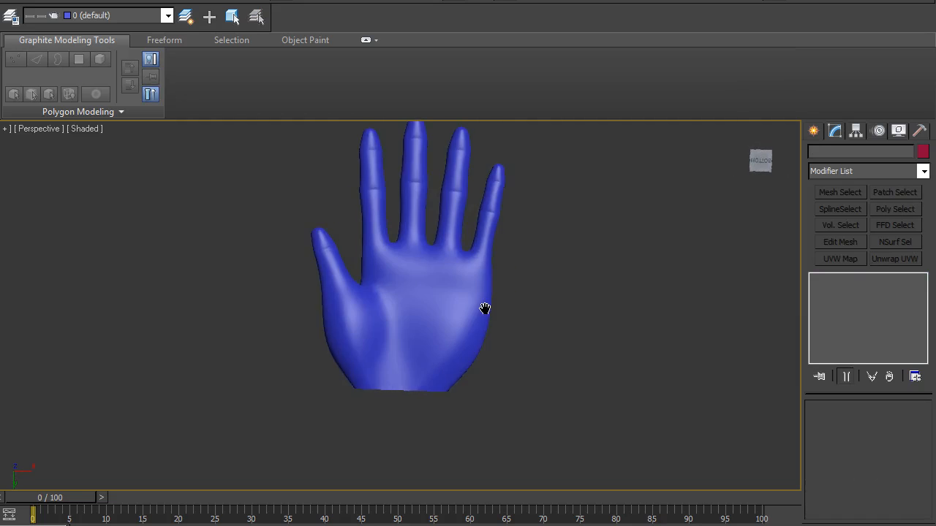
scroll(495, 351, "down", 4)
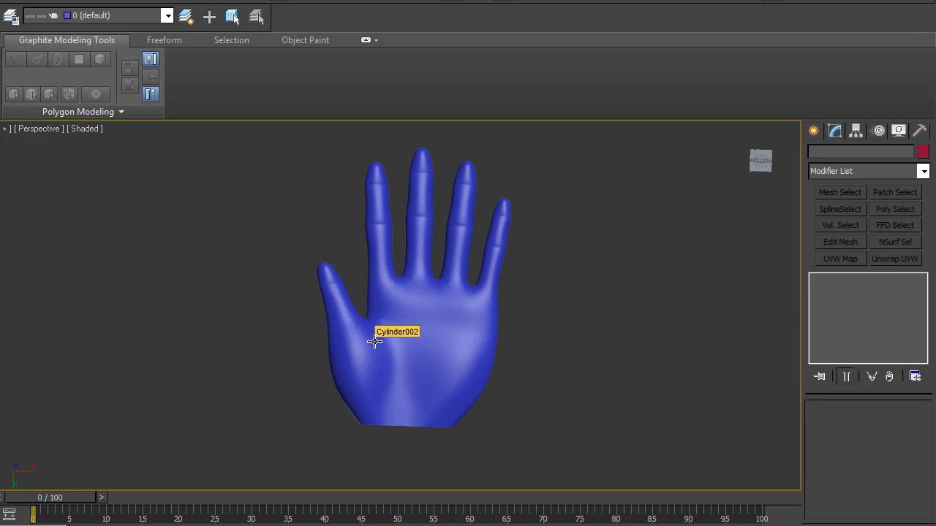
middle_click_drag(320, 338, 338, 331, "alt")
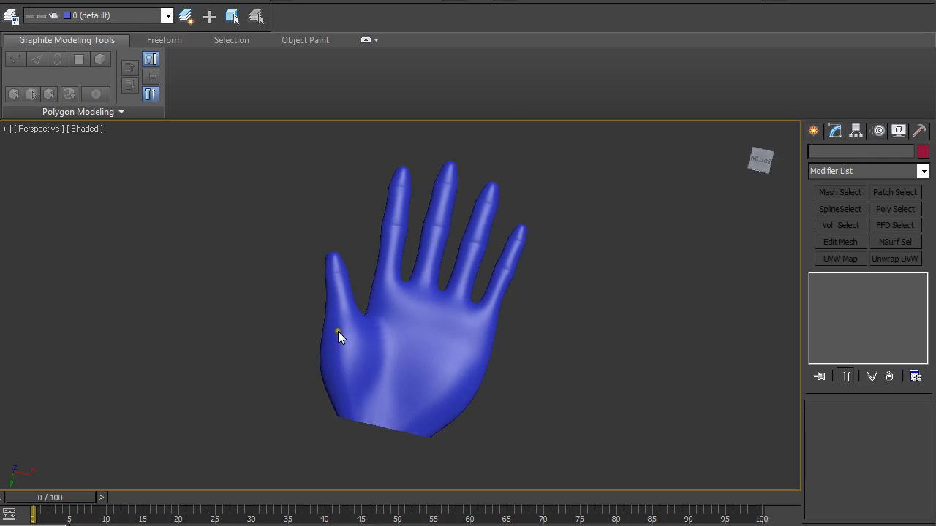